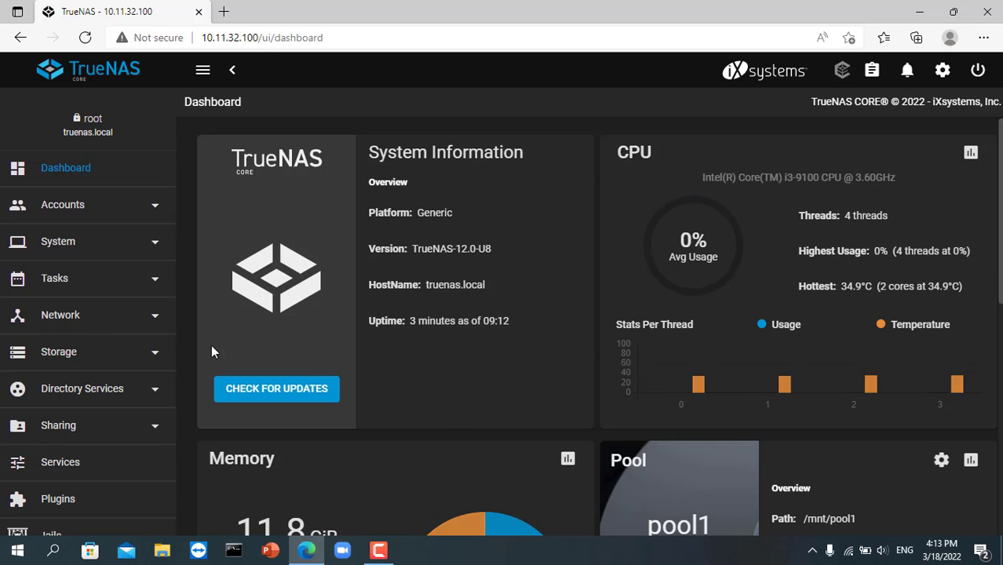
Save global network settings with nameserver 1 set to 1.1.1.1 and IPv4 gateway 10.11.32.140.
left_click(93, 321)
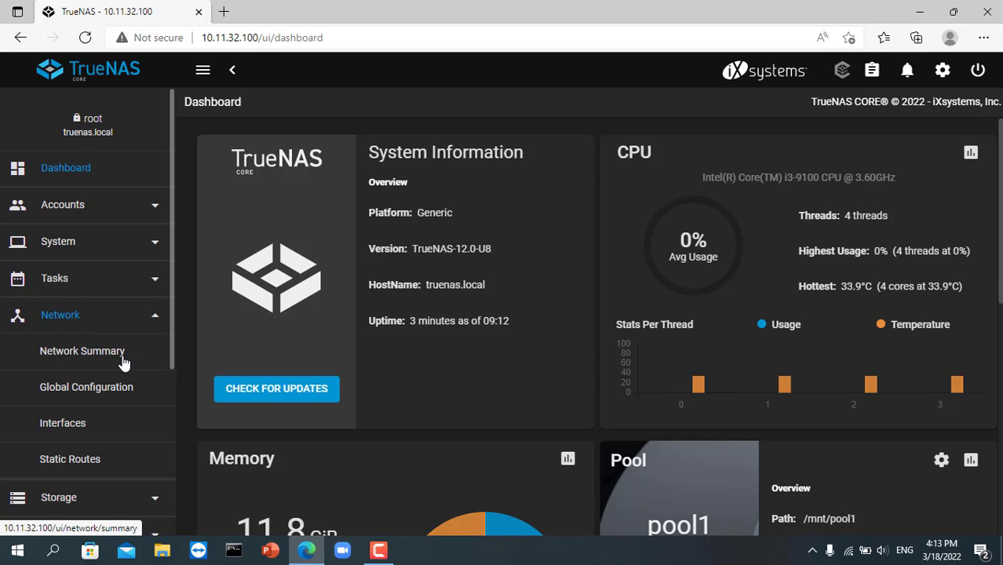
left_click(122, 391)
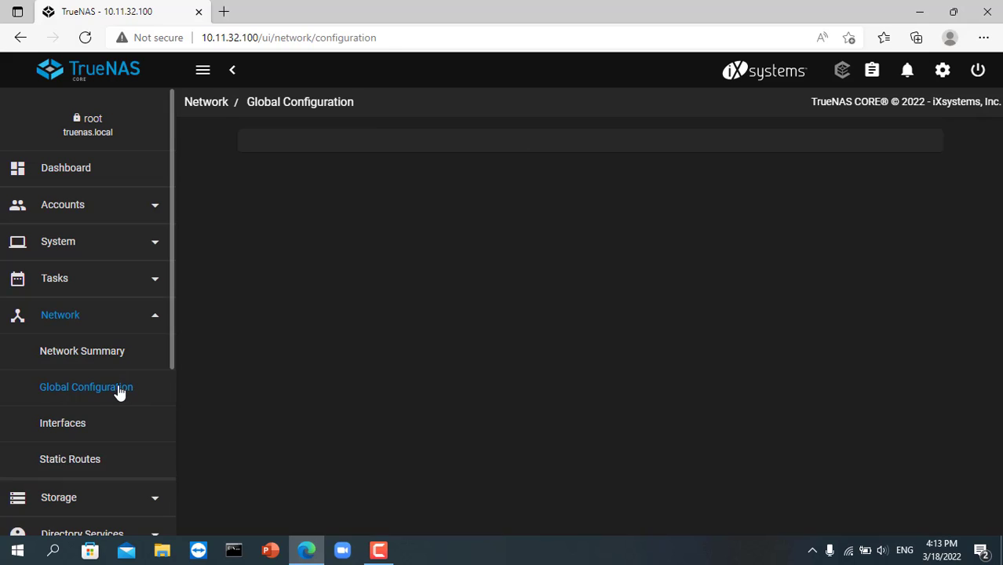
left_click(273, 317)
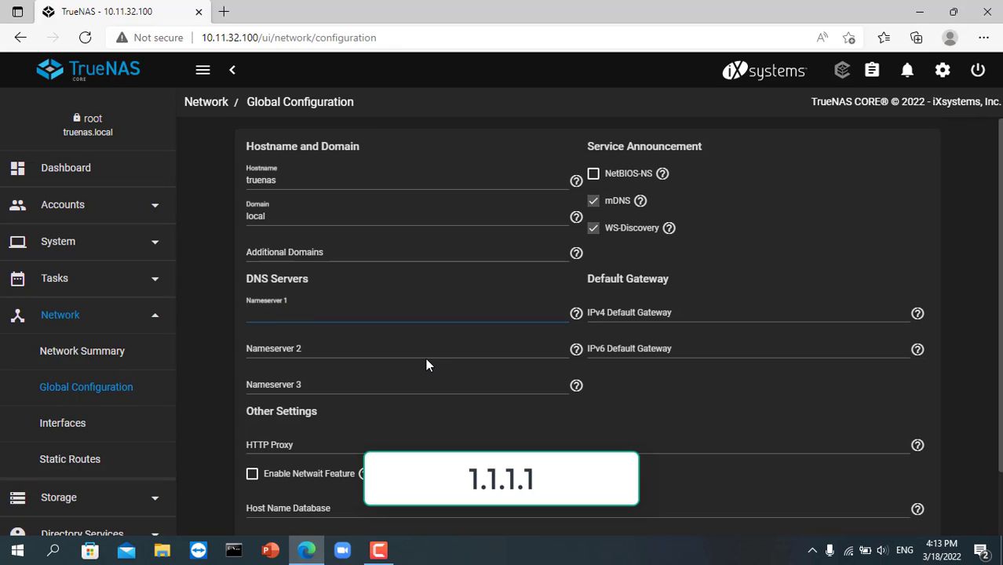
type("1.1.1.1")
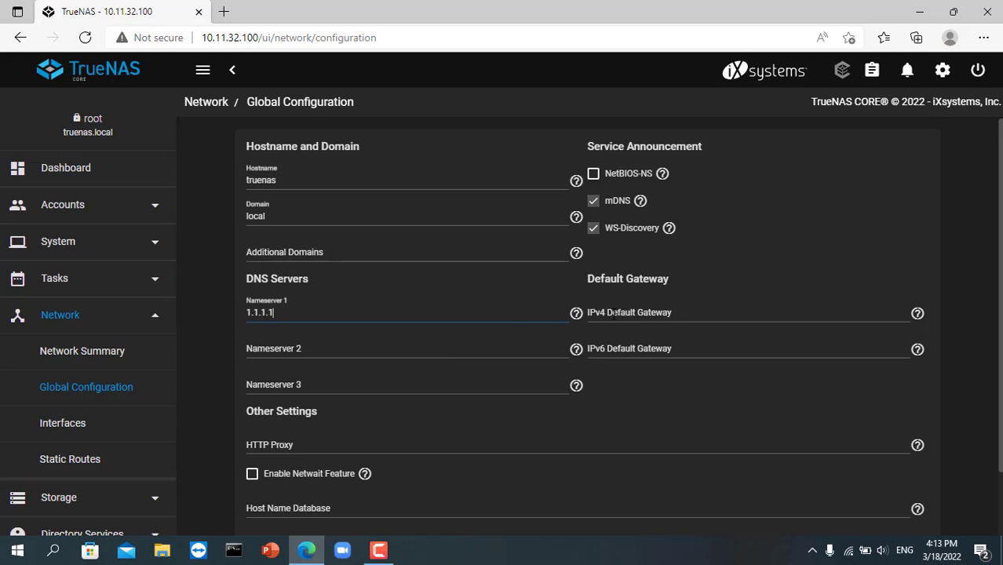
left_click(613, 312)
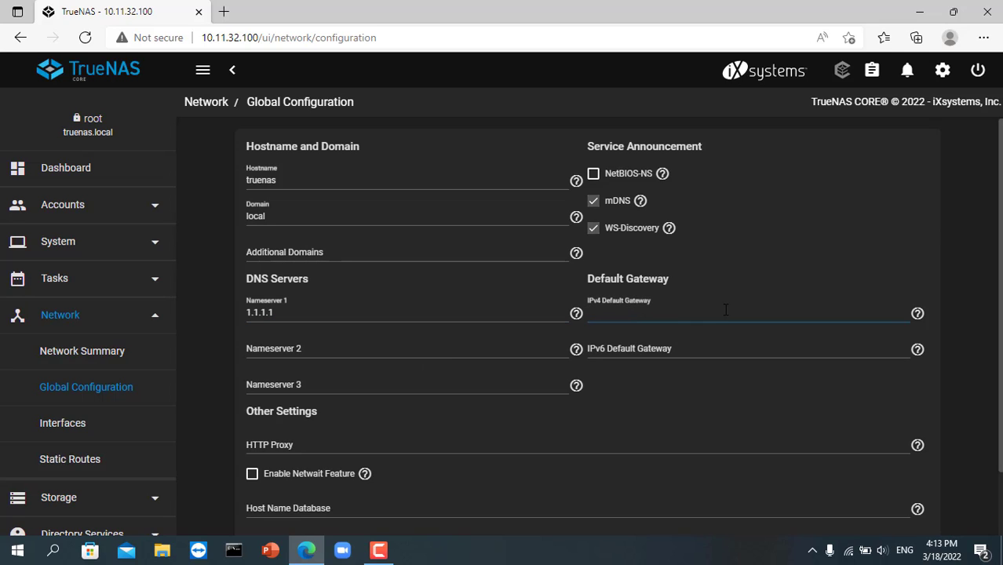
type("10.11.32")
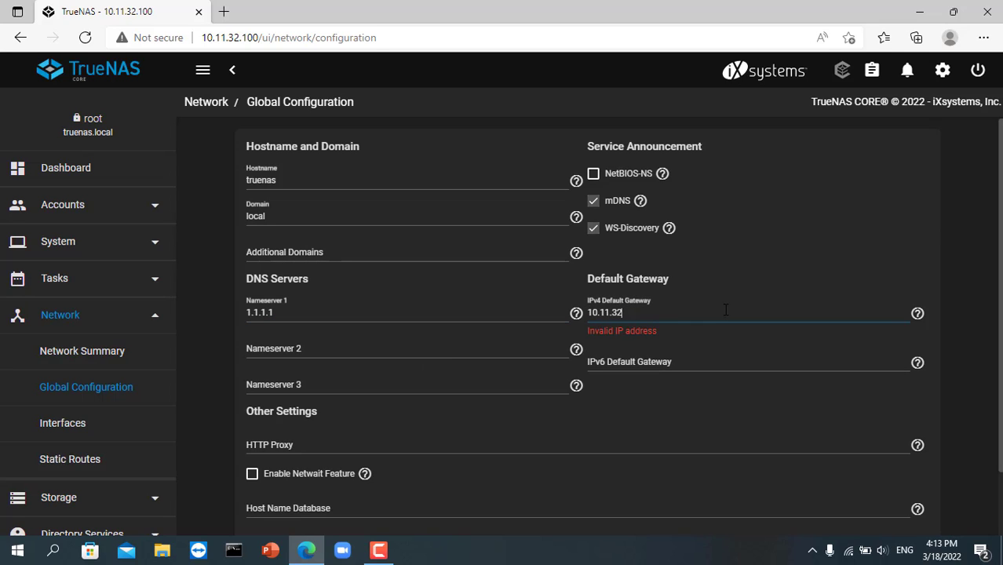
type("140")
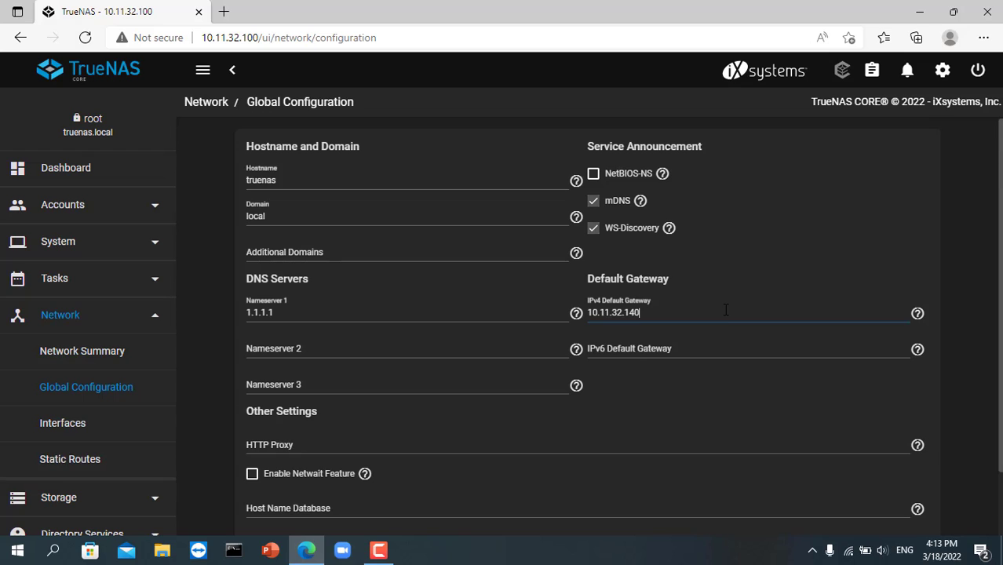
scroll(725, 310, "down", 2)
left_click(279, 495)
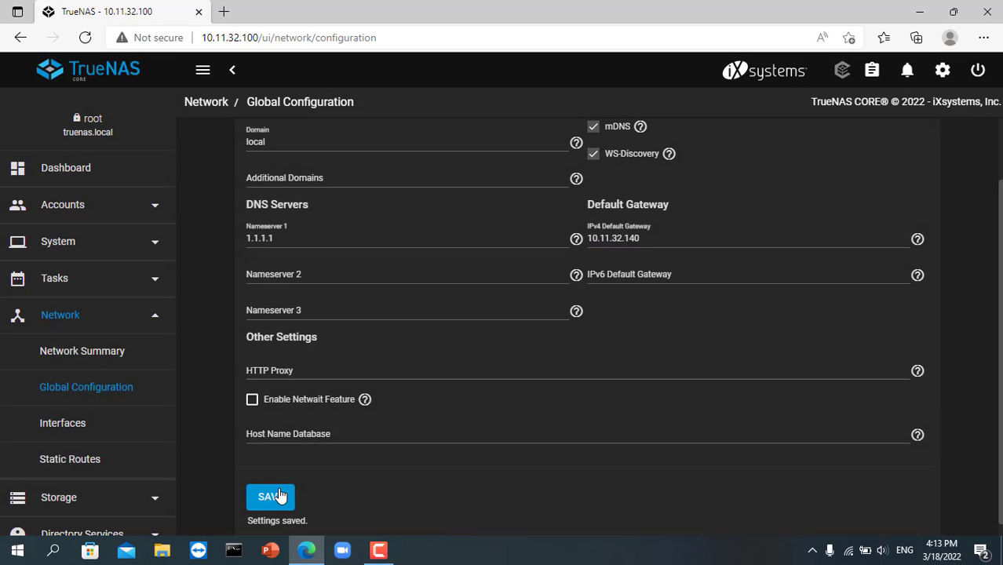
Switch interface re0 from DHCP to static IP 10.11.32.100/24 and apply.
left_click(84, 437)
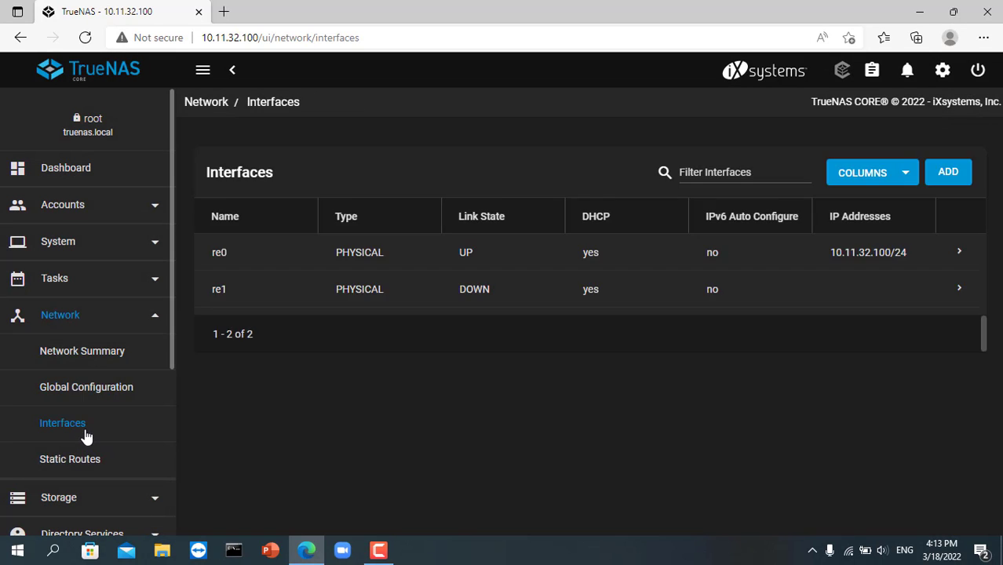
left_click(958, 253)
scroll(517, 384, "down", 1)
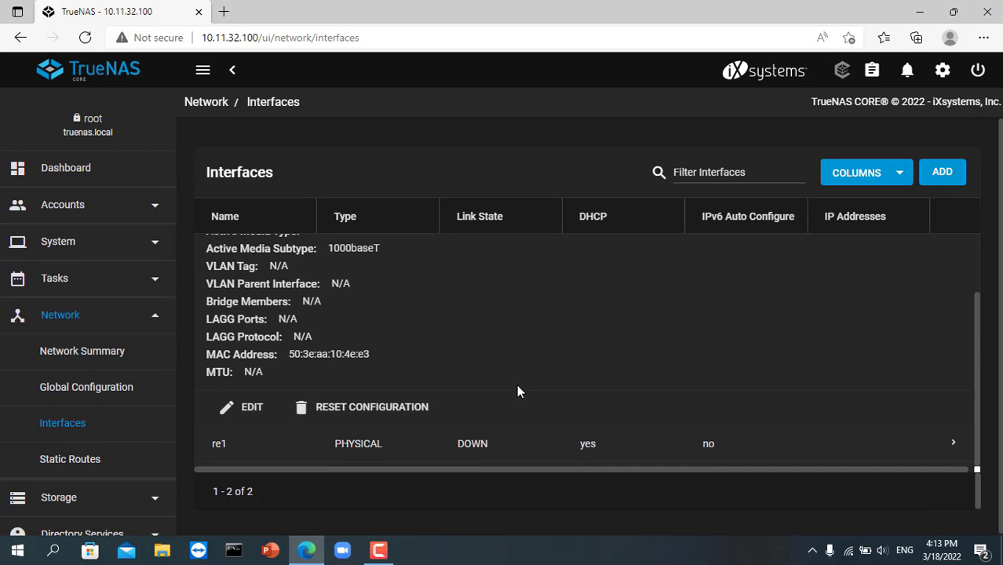
left_click(248, 409)
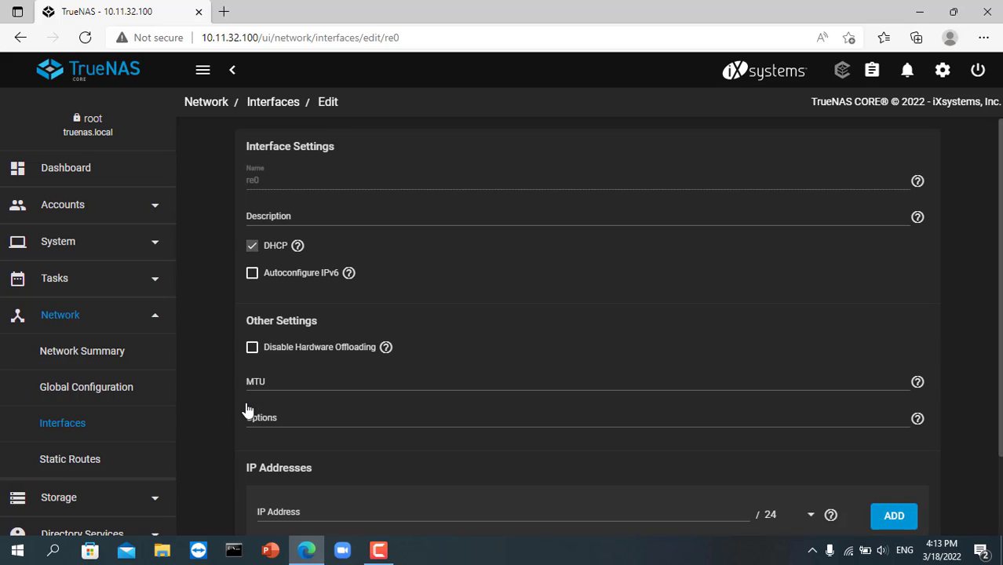
left_click(258, 251)
scroll(444, 350, "down", 2)
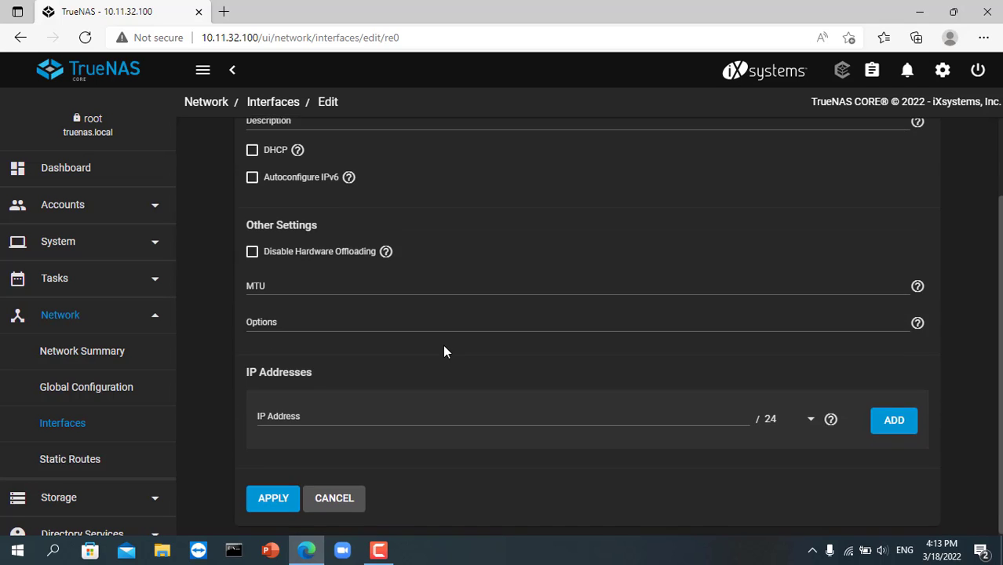
left_click(405, 411)
type("10.11.32.100")
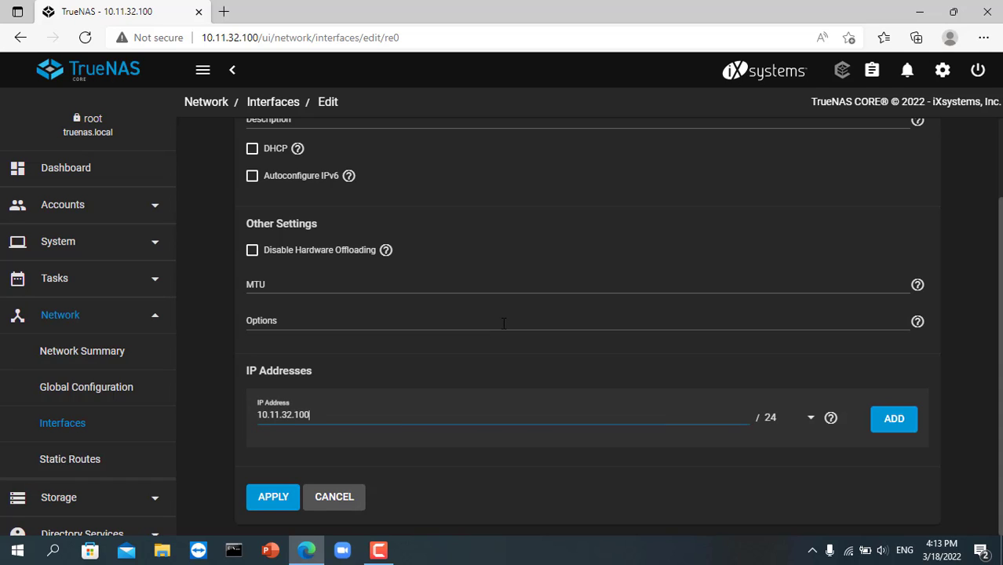
left_click(274, 499)
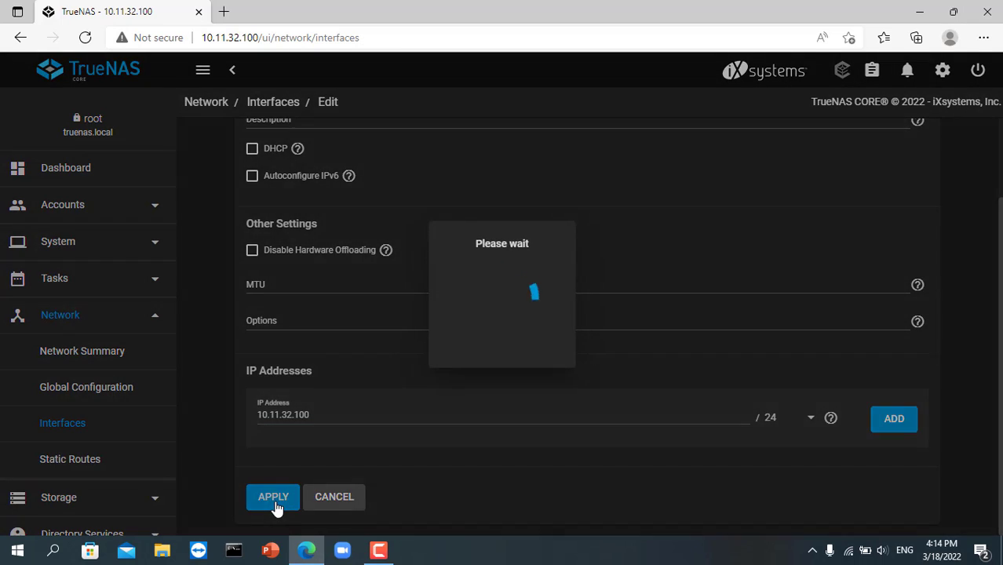
Test the pending interface changes, then save them permanently.
left_click(257, 235)
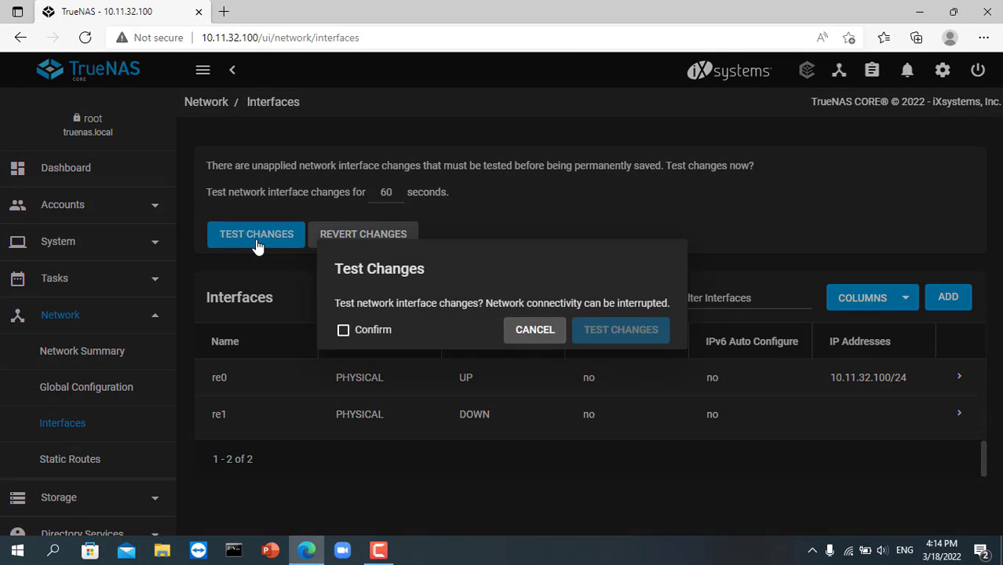
left_click(343, 330)
left_click(591, 336)
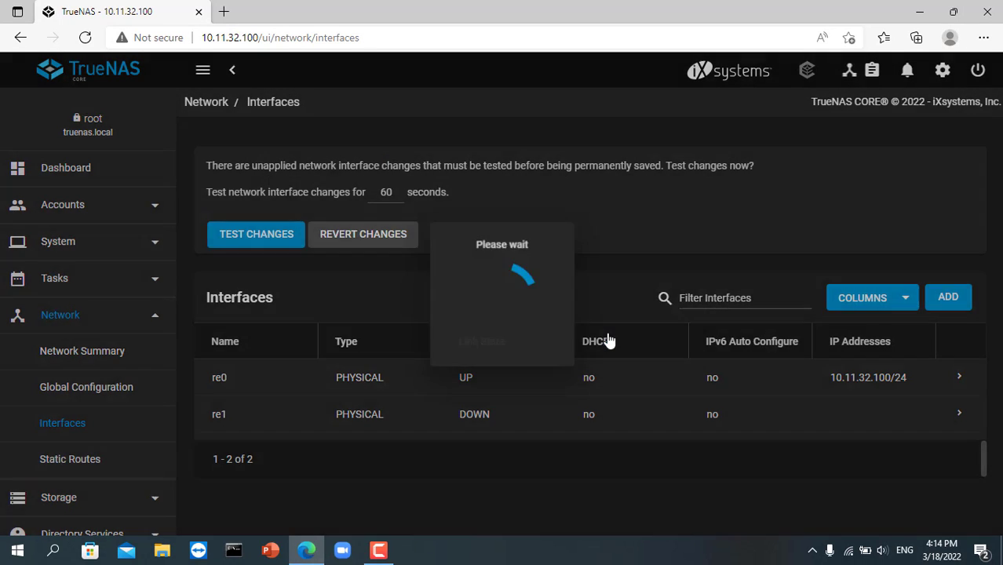
left_click(275, 212)
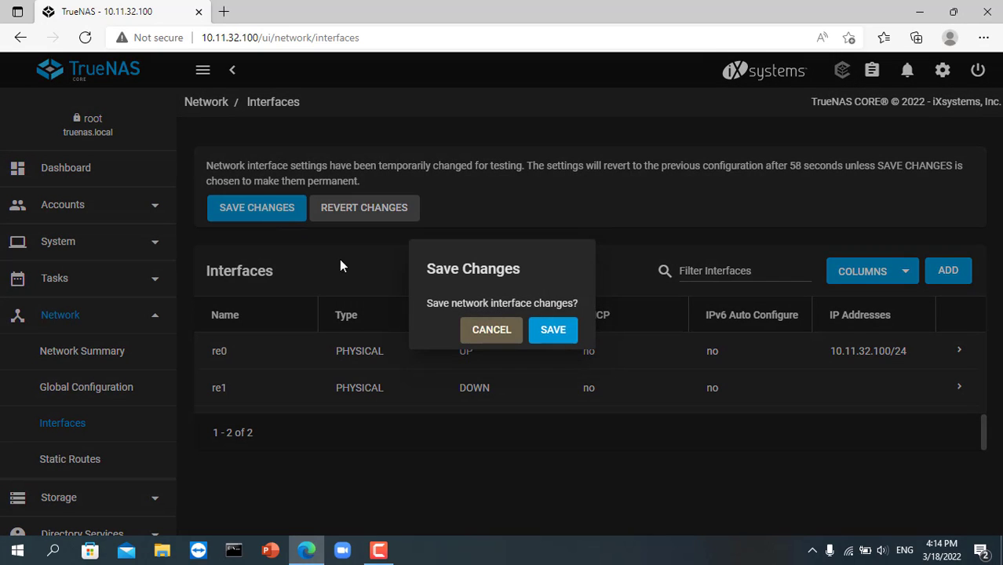
left_click(564, 337)
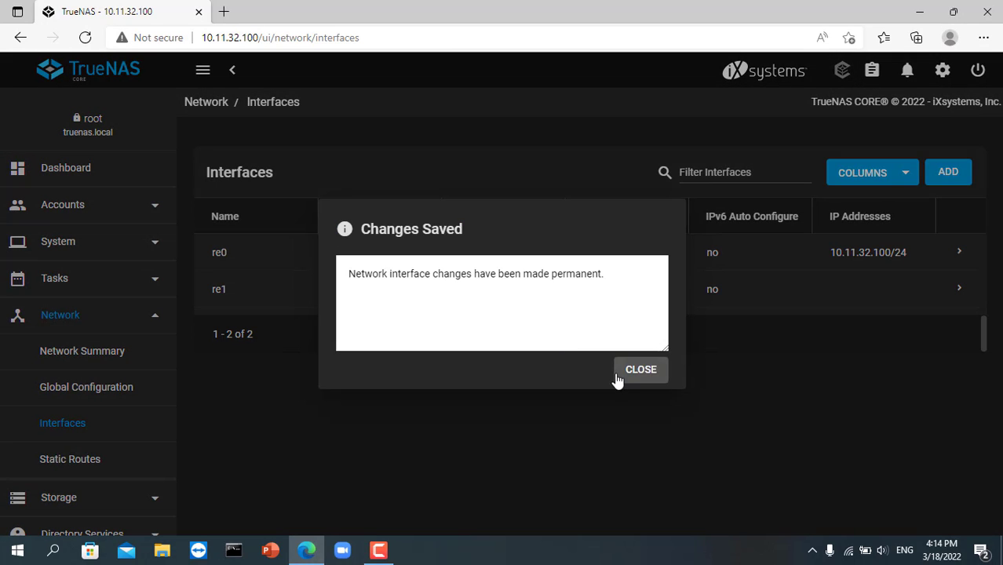
left_click(637, 375)
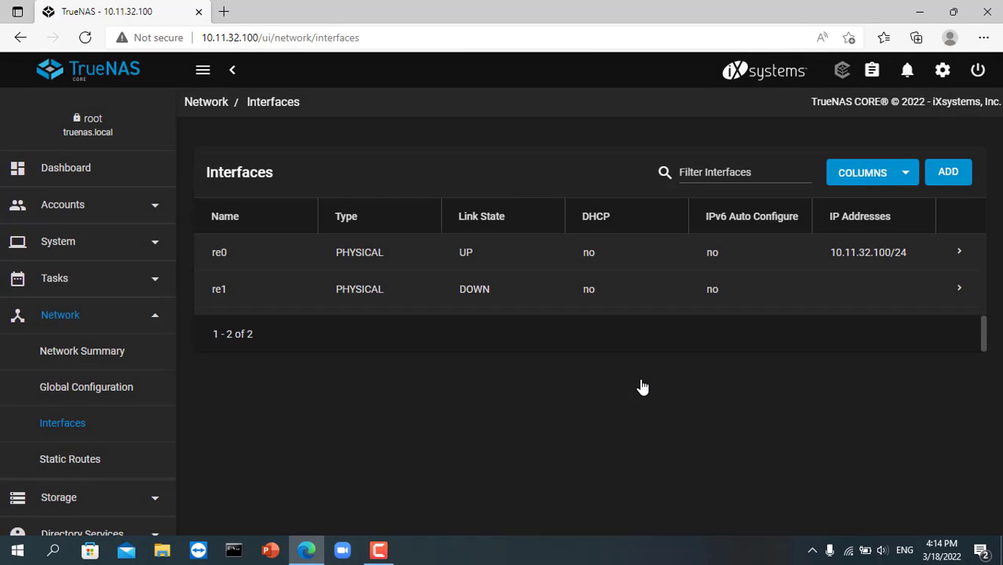
Review the Network Summary showing gateway 10.11.32.140 and nameserver 1.1.1.1.
left_click(118, 353)
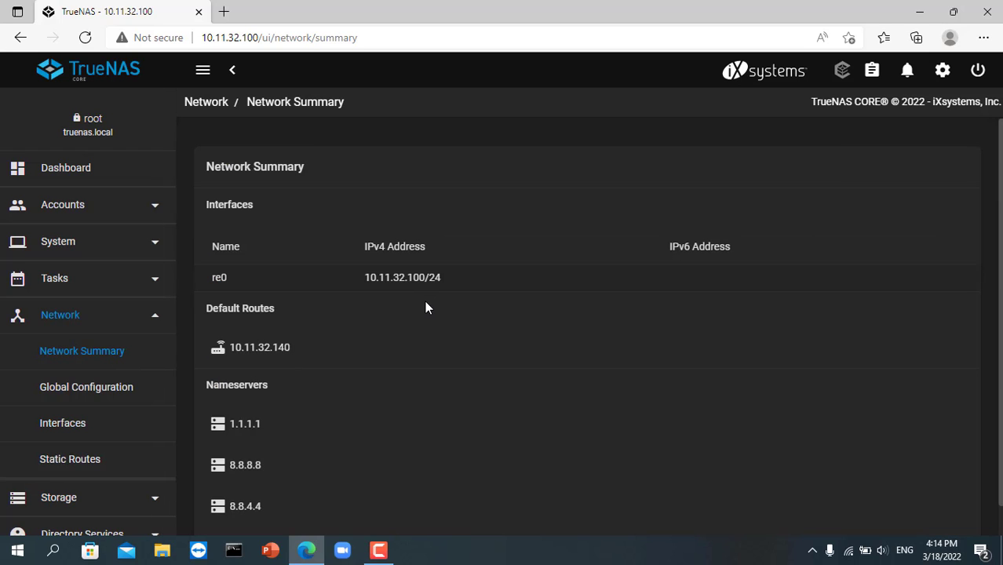
scroll(424, 313, "down", 2)
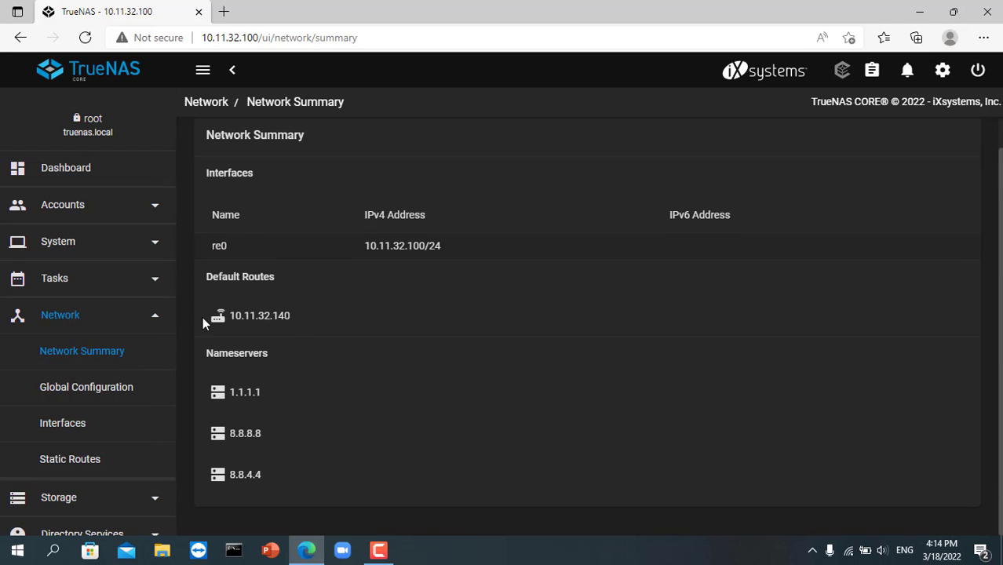
left_click(156, 317)
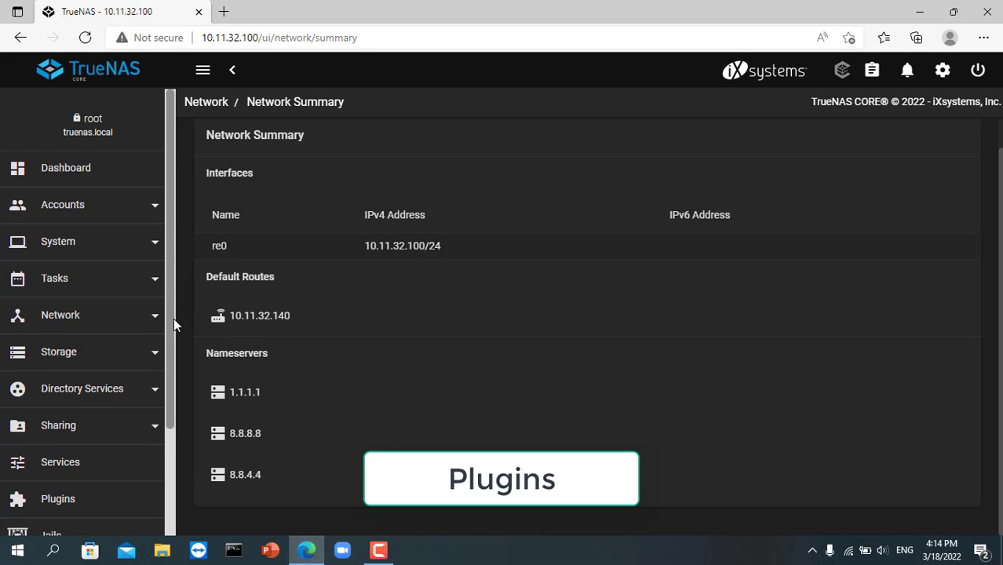
left_click_drag(173, 318, 163, 456)
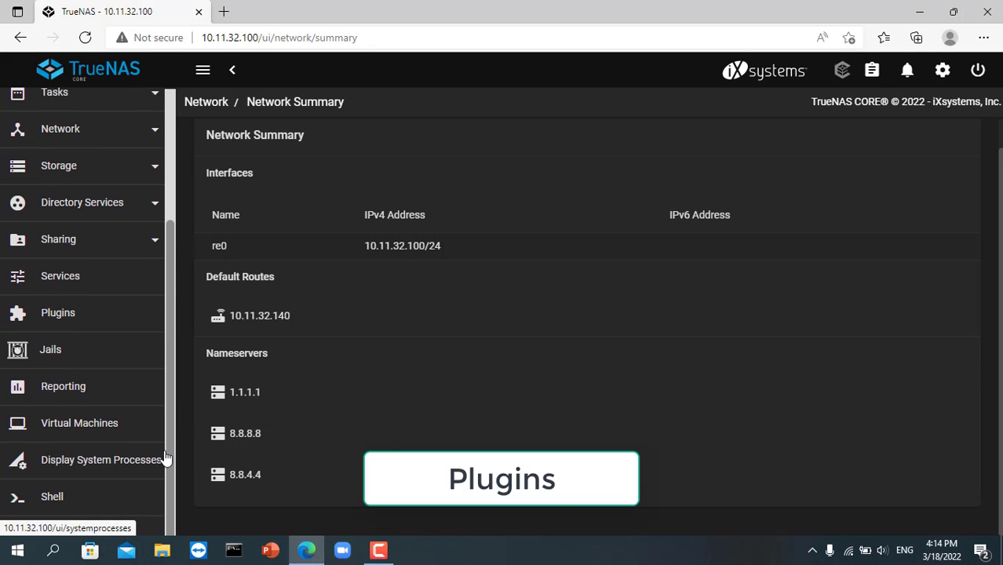
Choose pool1 as the storage pool for plugins and jails.
left_click(66, 325)
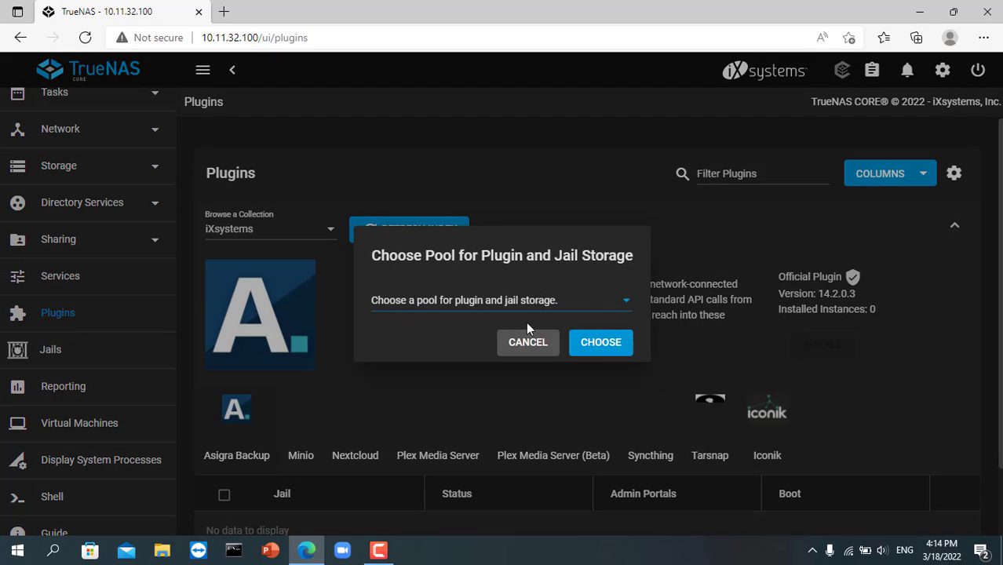
left_click(594, 313)
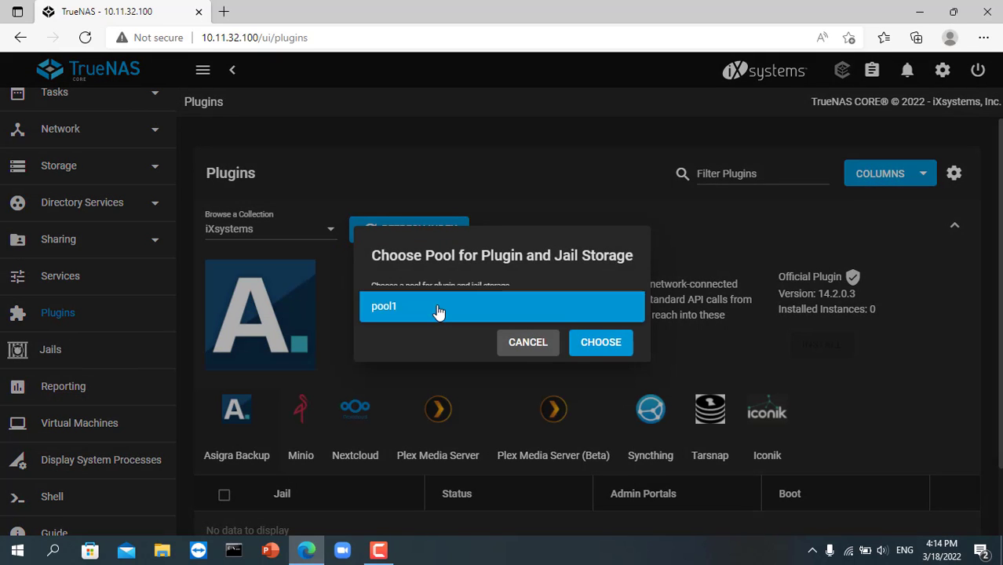
left_click(437, 310)
left_click(601, 343)
left_click(639, 337)
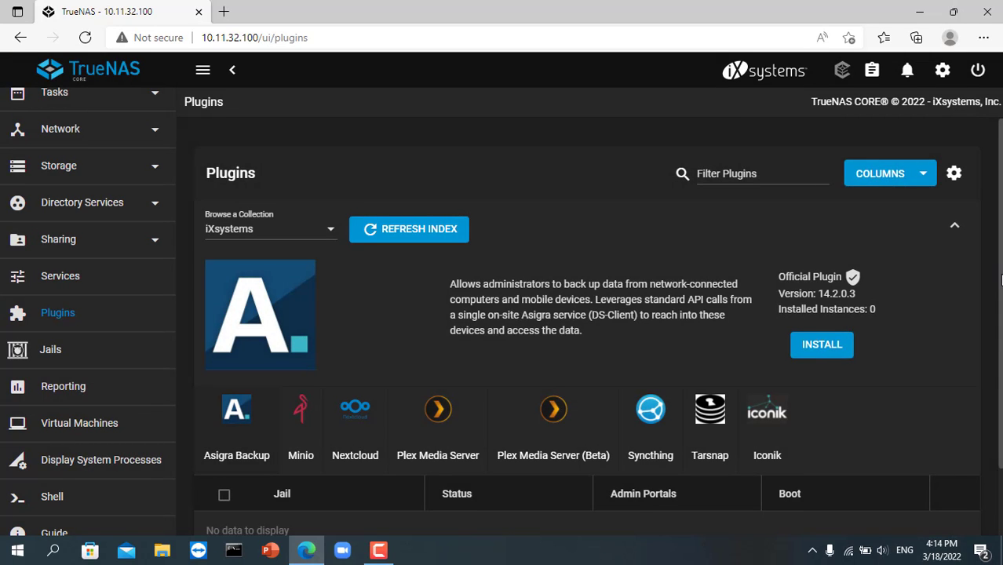
Install the Nextcloud plugin in a jail named nextcloud, with NAT off and DHCP on.
scroll(997, 280, "down", 1)
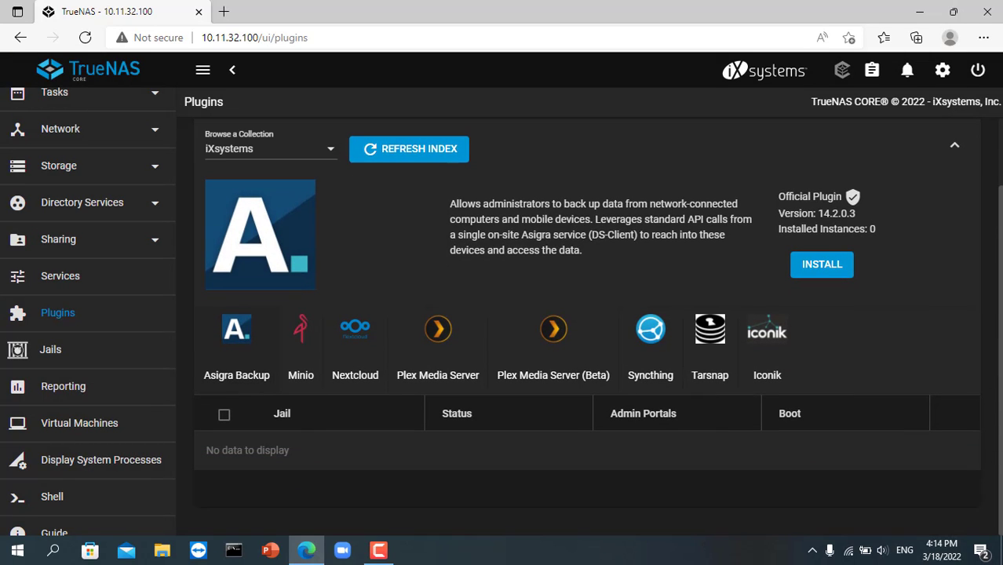
left_click(357, 355)
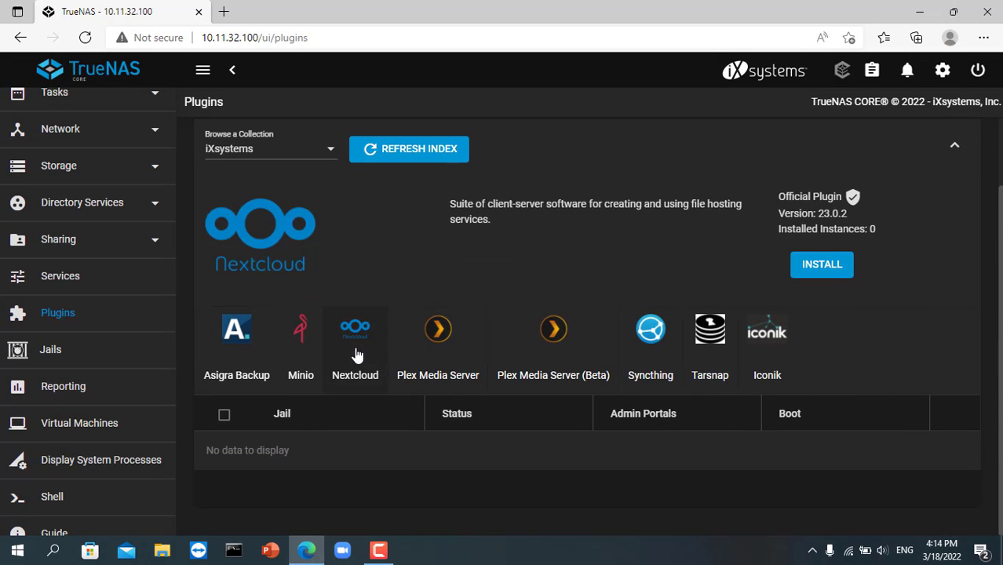
left_click(821, 267)
left_click(302, 229)
type("nextcloud")
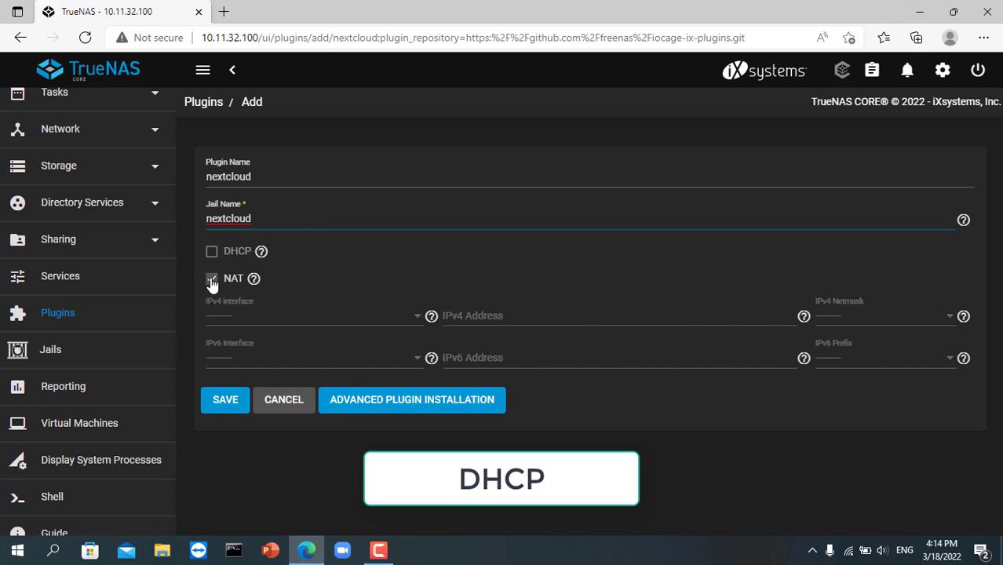
left_click(211, 280)
left_click(216, 260)
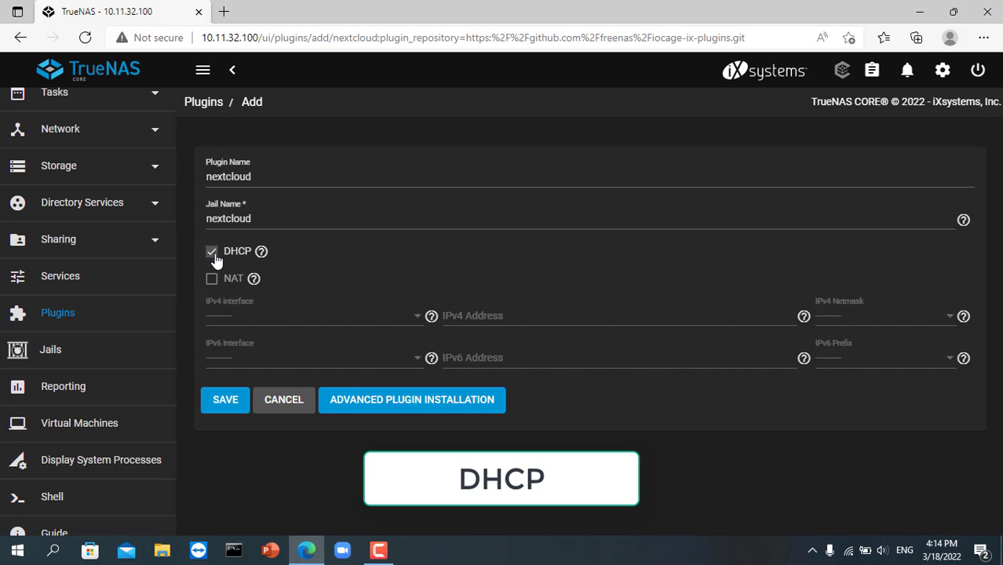
left_click(216, 404)
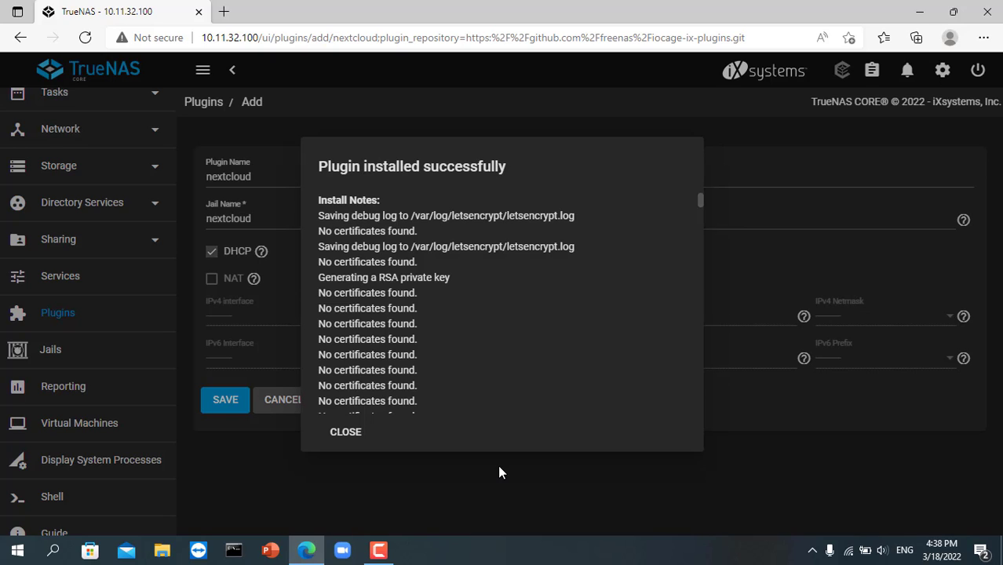
Open the nextcloud plugin's portal at 10.11.32.106 past the certificate warning, showing the untrusted-domain message.
left_click(359, 436)
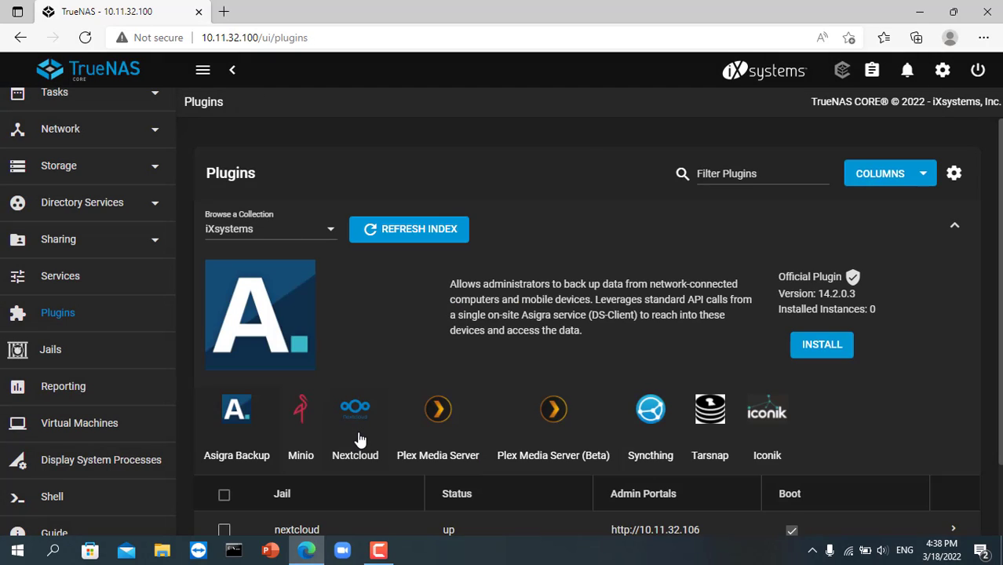
left_click(954, 226)
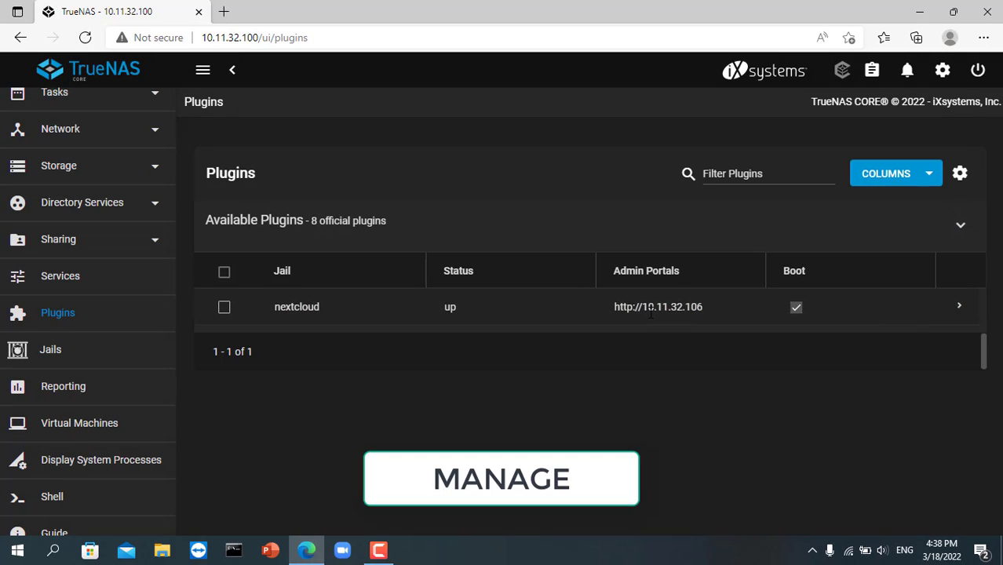
left_click(958, 308)
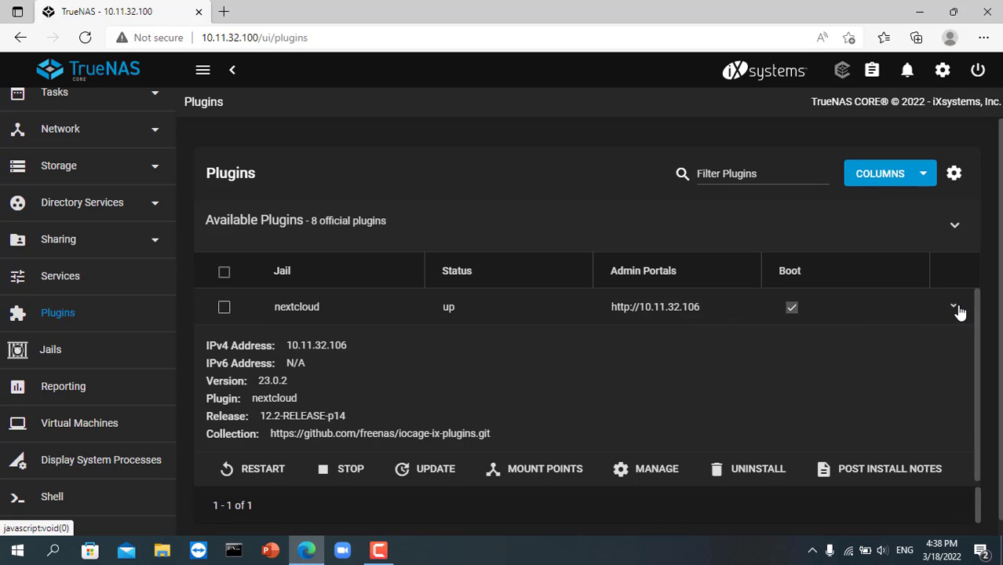
left_click(654, 472)
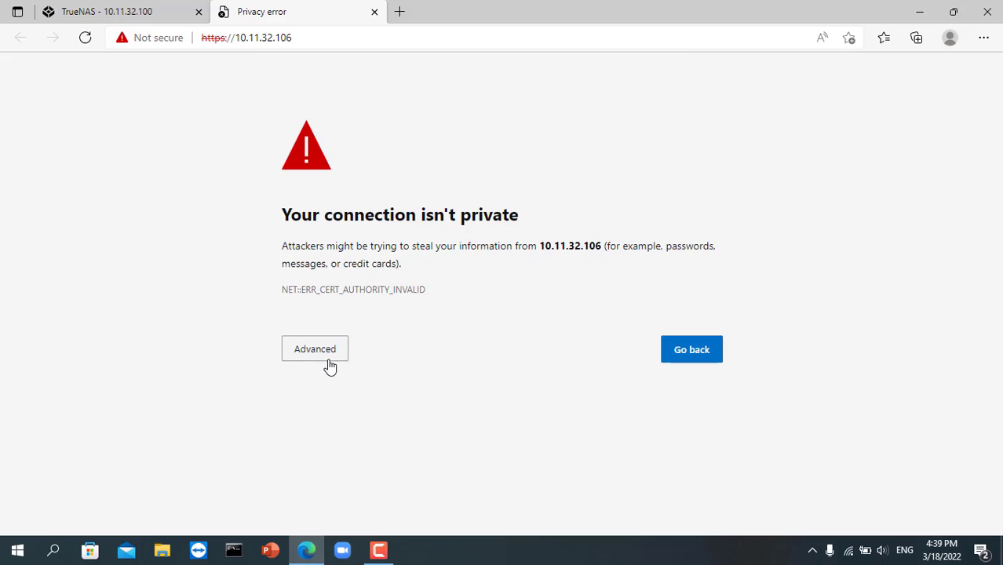
left_click(324, 352)
left_click(343, 465)
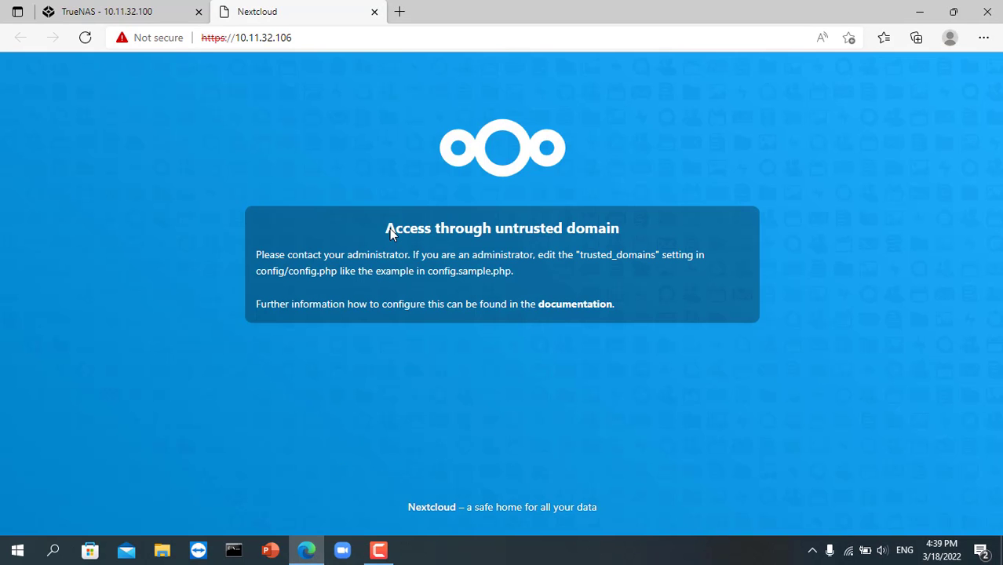
left_click_drag(387, 228, 618, 240)
From the Jails page, open a root shell in the nextcloud jail.
left_click(171, 20)
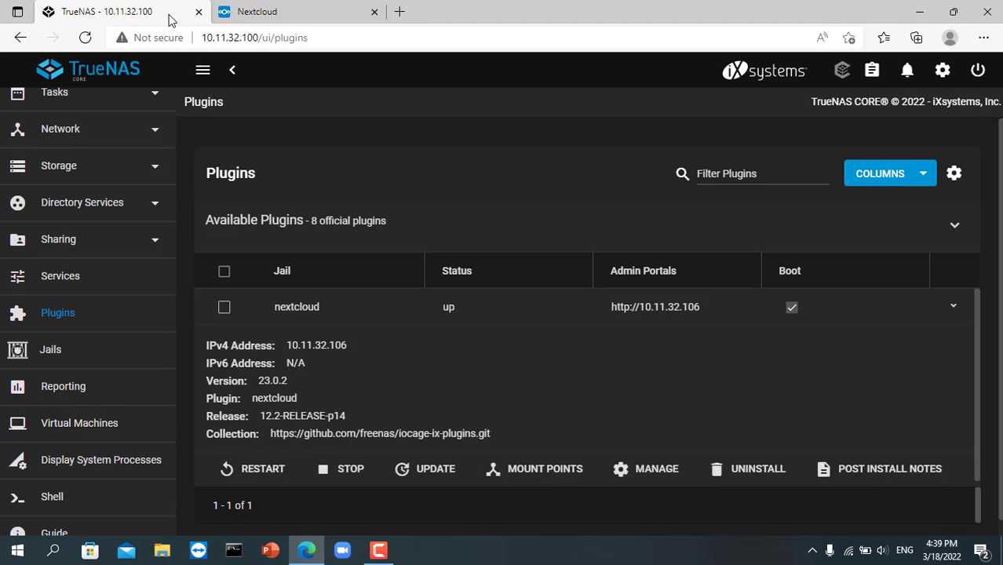
left_click(59, 353)
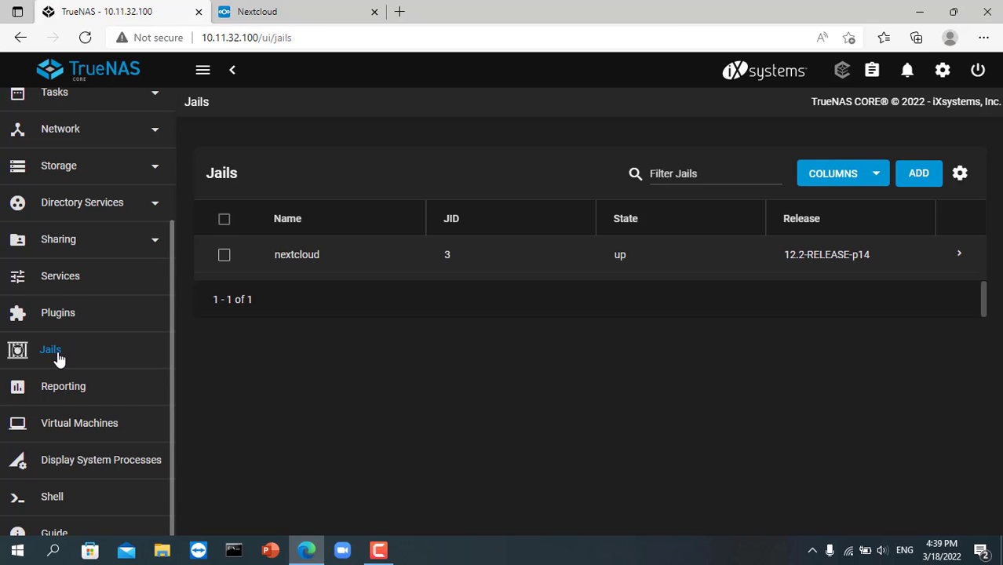
left_click(958, 257)
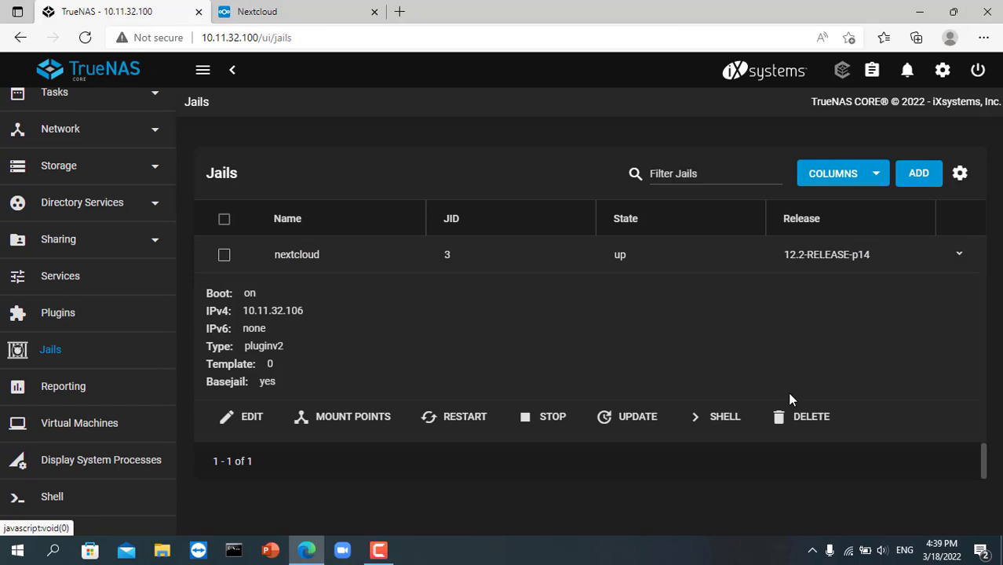
left_click(719, 427)
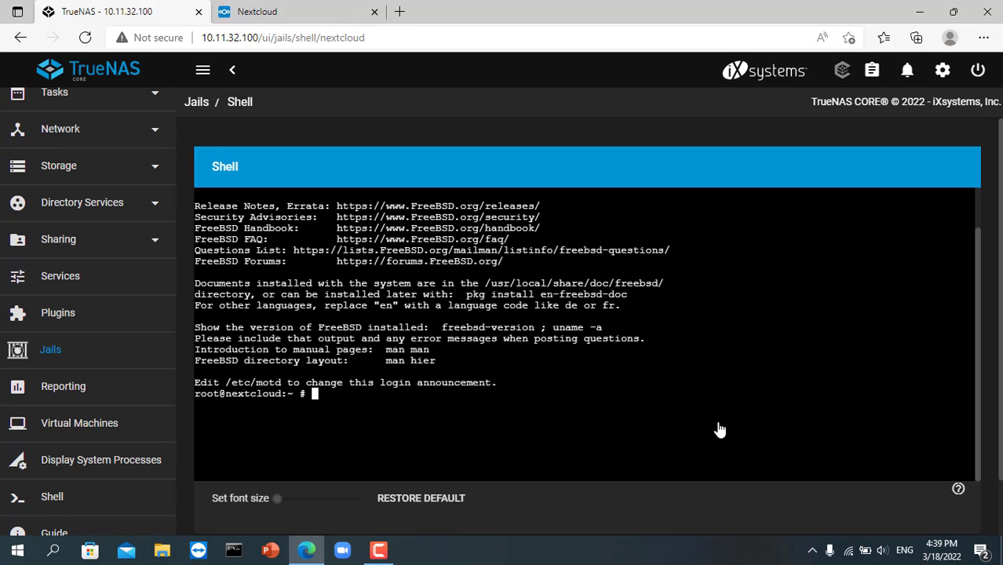
Copy the 'ee …/config.php' command from the TrueNAS_NC.txt notes in Notepad.
left_click(918, 11)
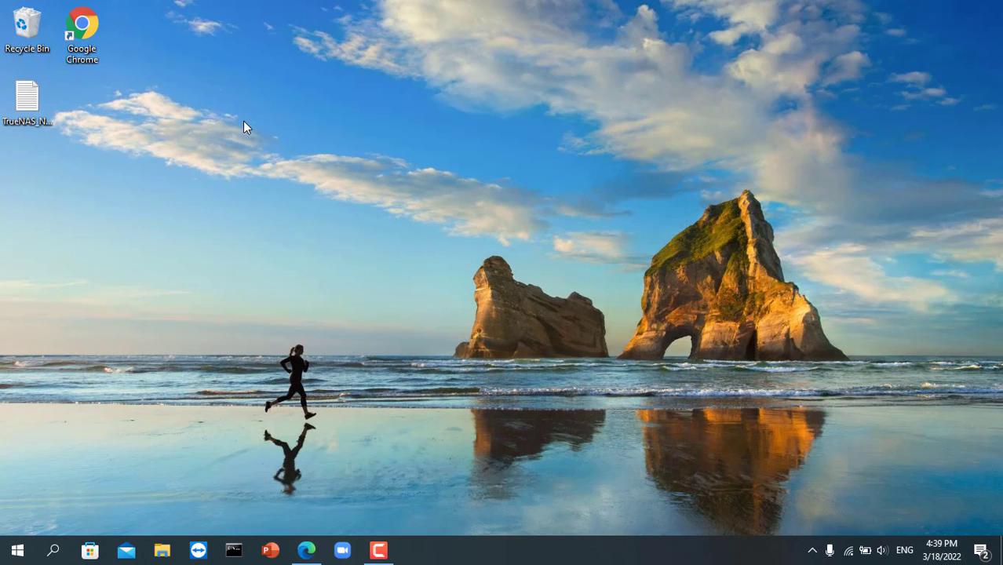
double_click(34, 102)
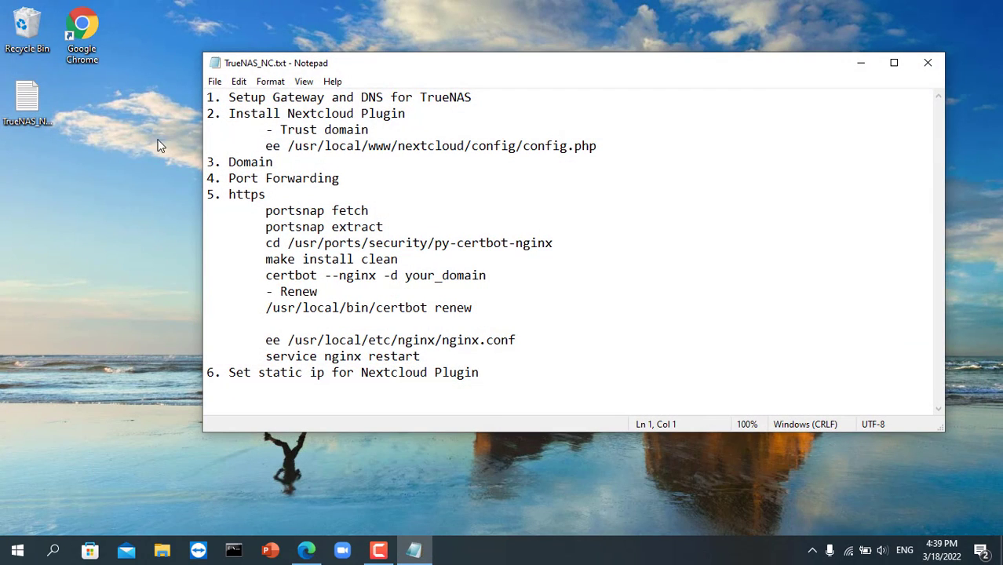
left_click_drag(265, 146, 599, 150)
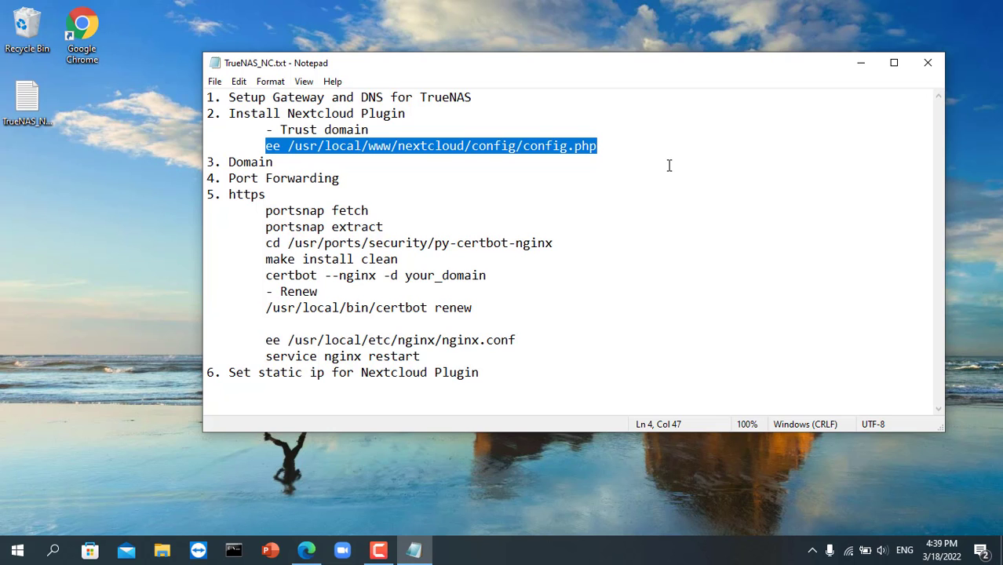
left_click(860, 62)
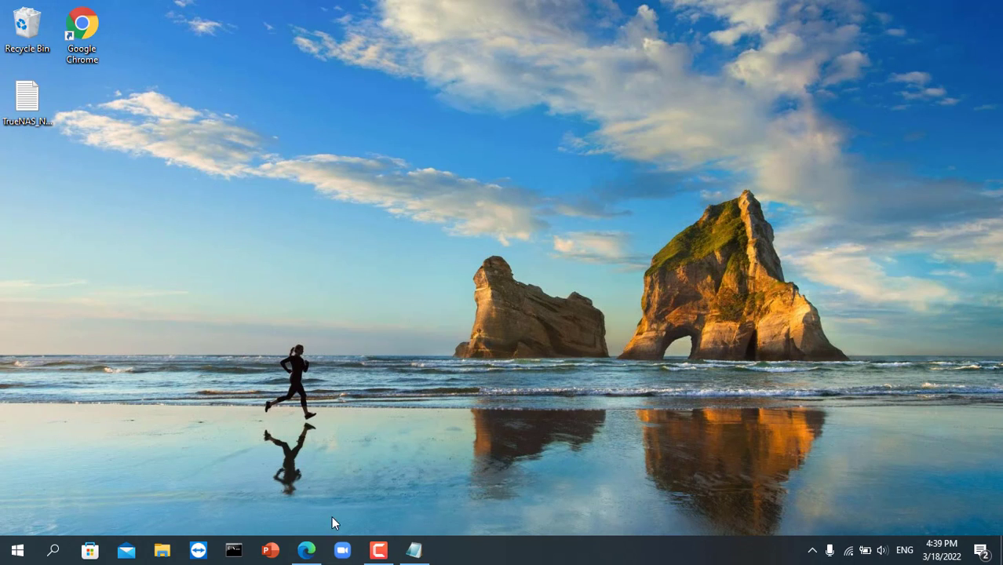
Paste and run the ee command in the jail shell to edit config.php.
left_click(306, 550)
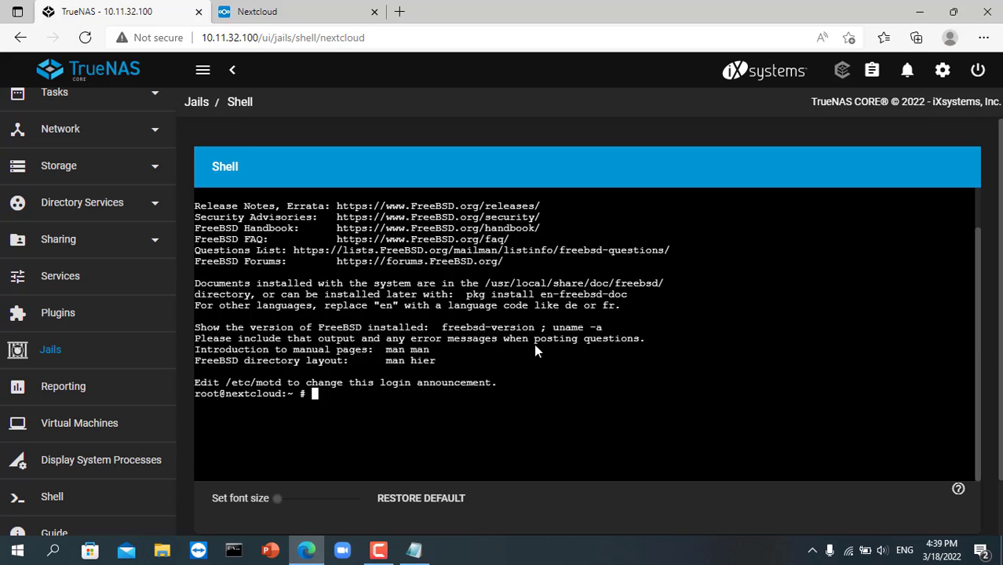
right_click(580, 322)
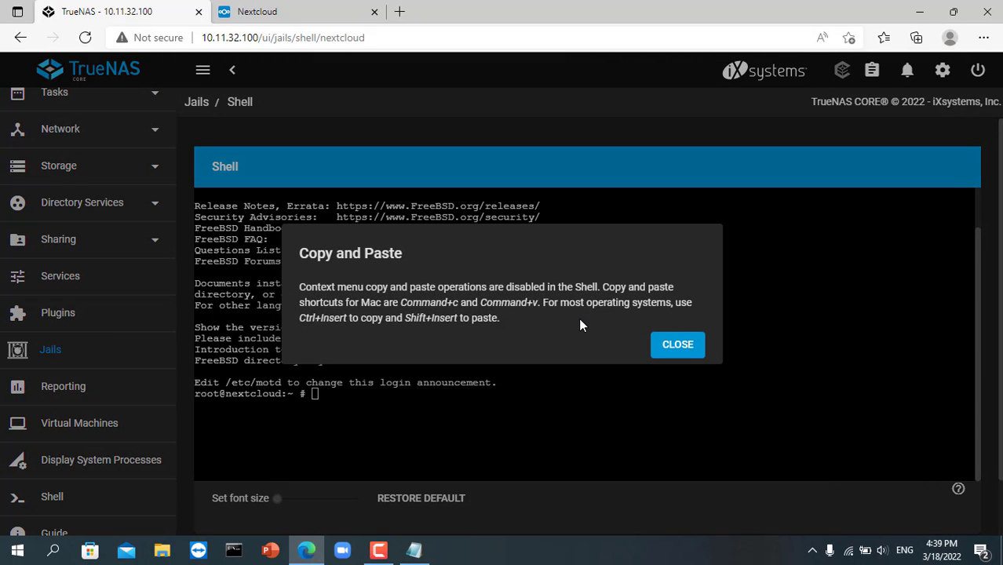
left_click_drag(405, 317, 502, 318)
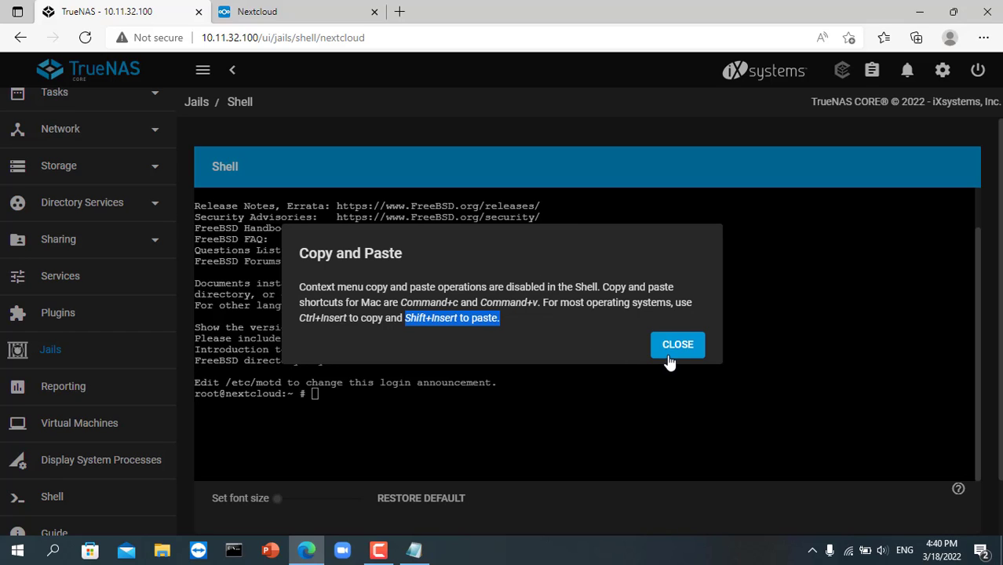
left_click(670, 360)
key("shift+Insert")
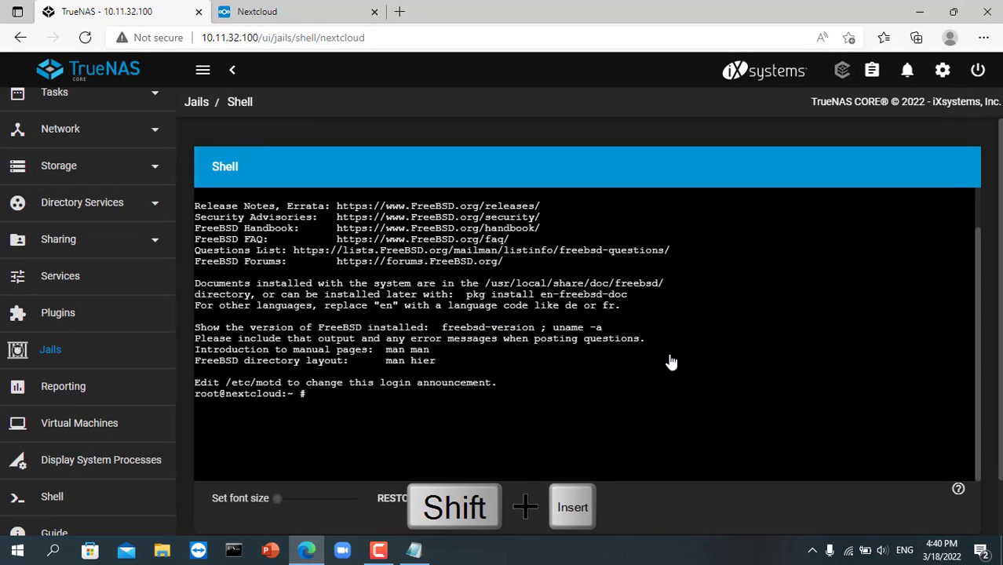
key("Return")
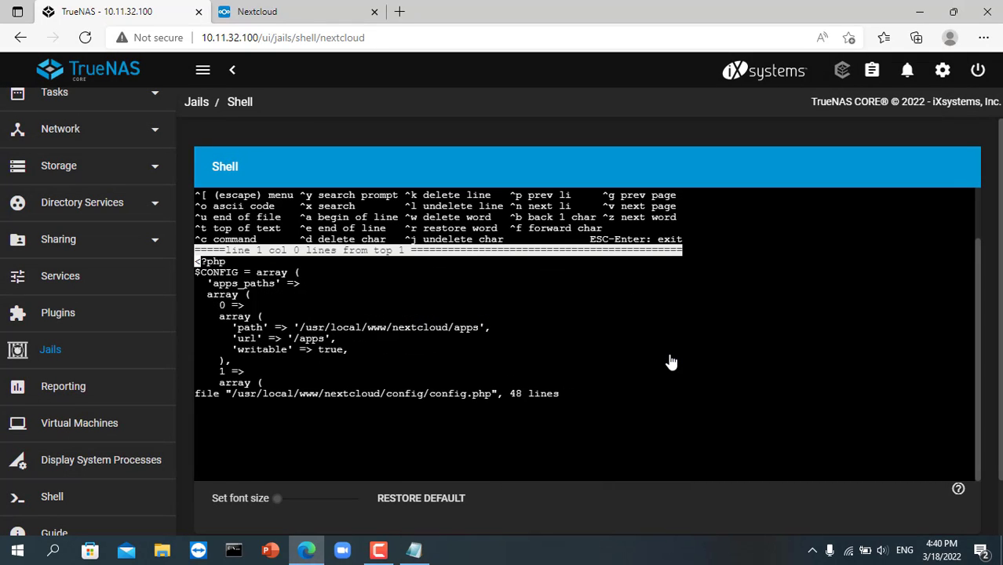
Replace the '10.11.32.100' trusted domain with '*' and bring up the editor menu.
key("Down")
key("Down")
key("Down")
key("Down")
key("Down")
key("Down")
key("Down")
key("Down")
key("Down")
key("Down")
key("Down")
key("Down")
key("Down")
key("Down")
key("Down")
key("Down")
key("Down")
key("Down")
key("Down")
key("Down")
key("Down")
key("Down")
key("Down")
key("Down")
key("Down")
key("Down")
key("Down")
key("Down")
key("Down")
key("Down")
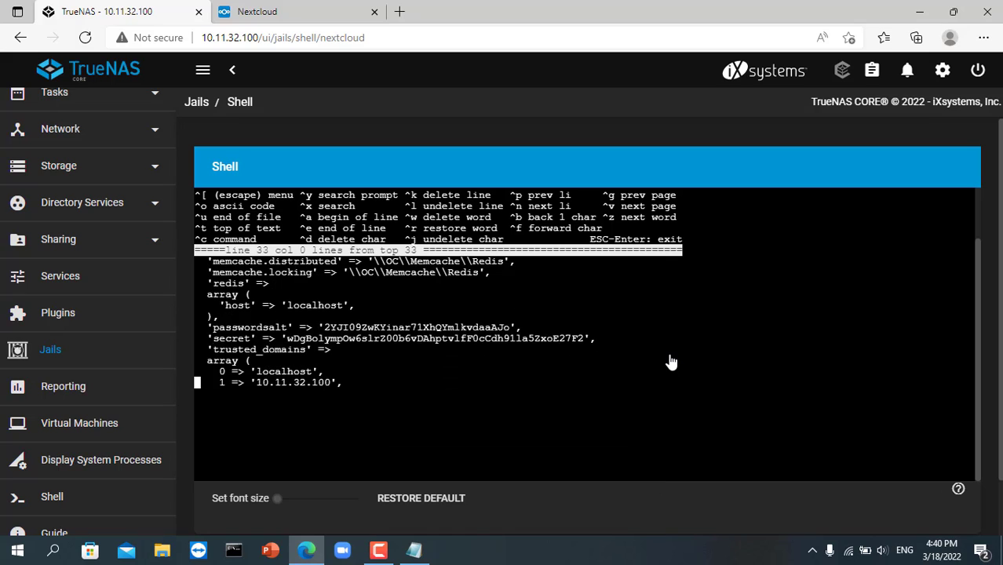
key("Down")
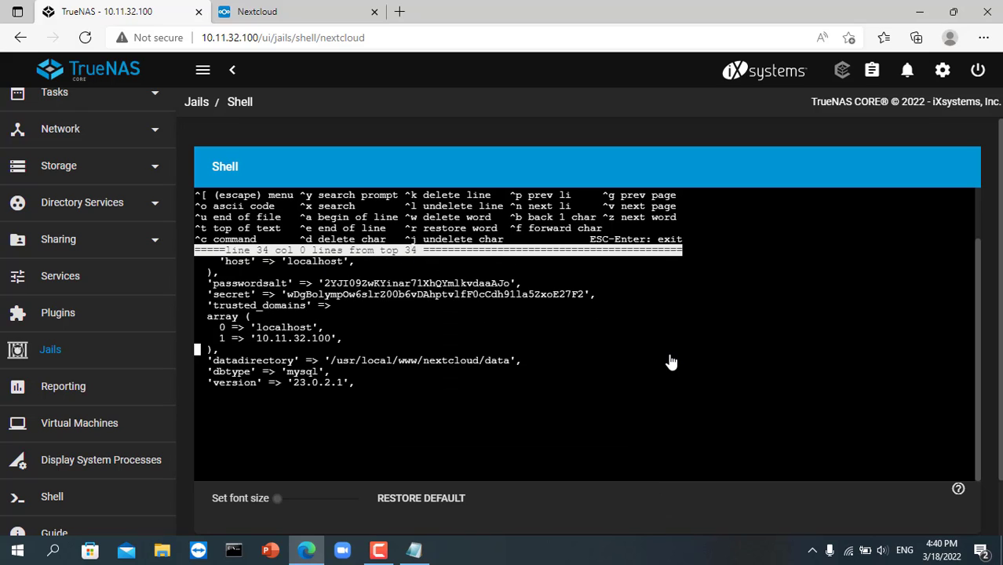
key("Up")
key("Right")
key("Right")
key("Right")
key("Right")
key("Right")
key("Right")
key("Right")
key("Right")
key("Right")
key("BackSpace")
key("BackSpace")
key("BackSpace")
key("BackSpace")
key("BackSpace")
key("BackSpace")
key("BackSpace")
key("BackSpace")
key("BackSpace")
key("BackSpace")
key("BackSpace")
key("BackSpace")
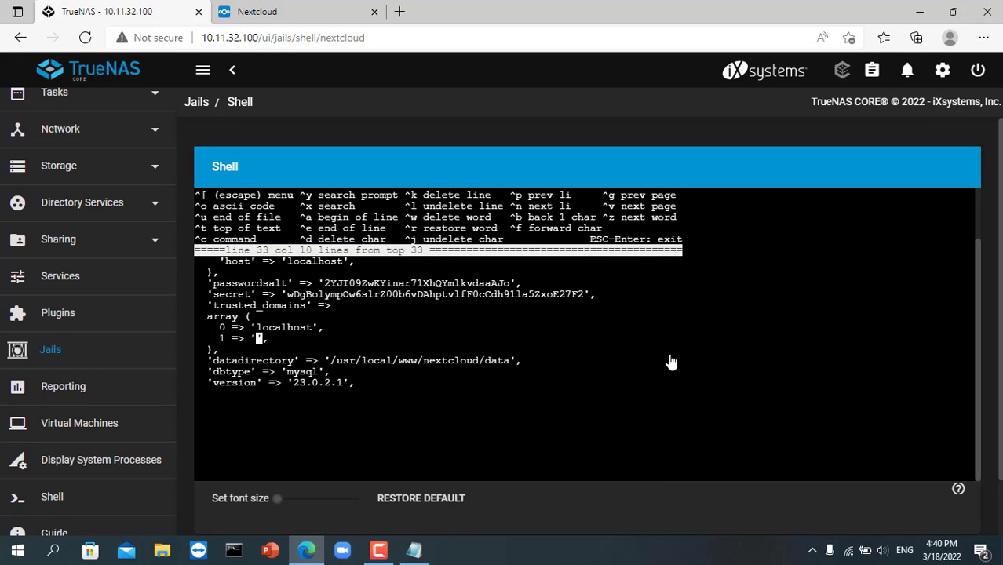
type("*'")
type(",")
key("Escape")
key("Escape")
Save config.php, exit the editor, and reload the Nextcloud page.
key("a")
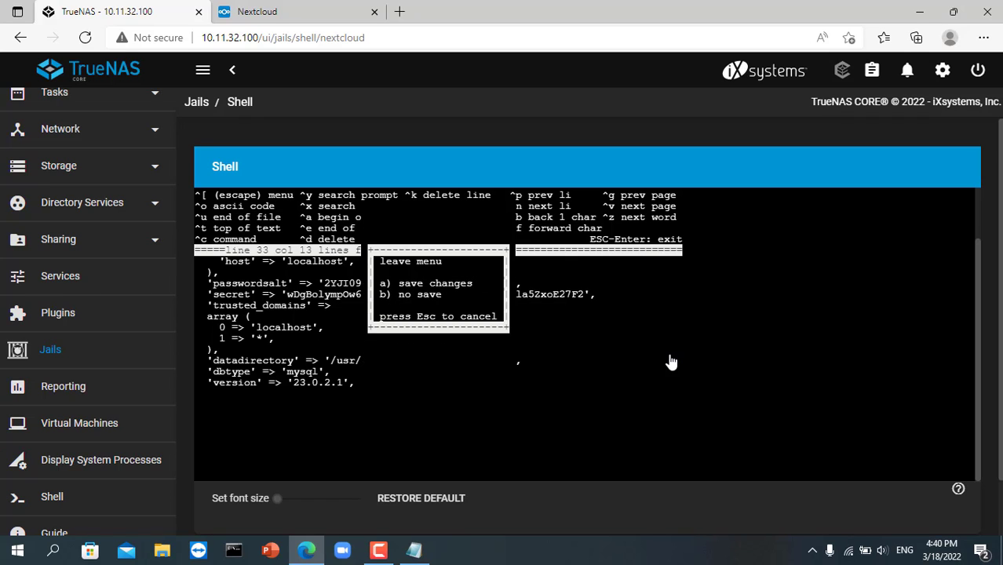
key("a")
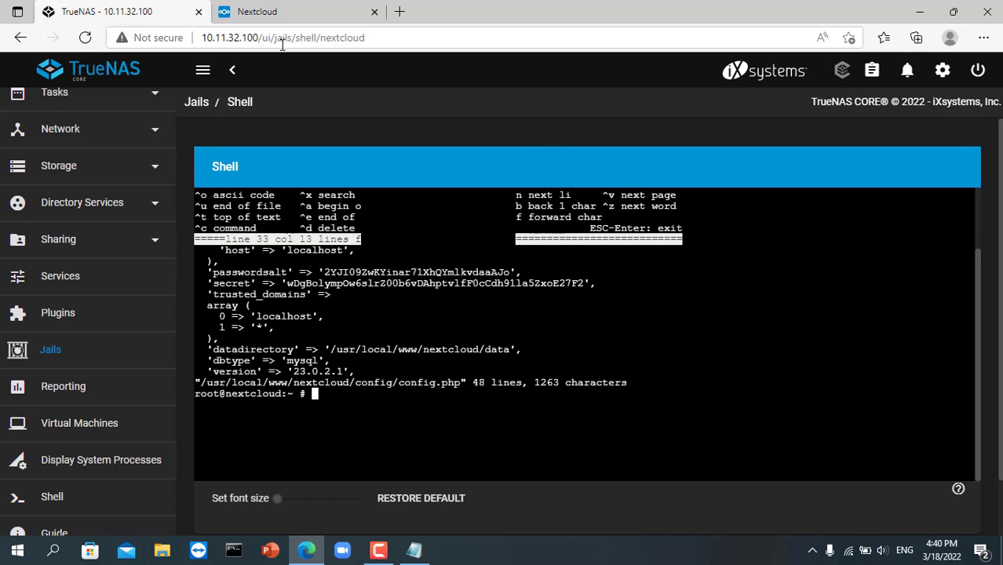
left_click(271, 13)
left_click(85, 37)
Copy the admin password from the nextcloud plugin's Post Install Notes.
left_click(98, 11)
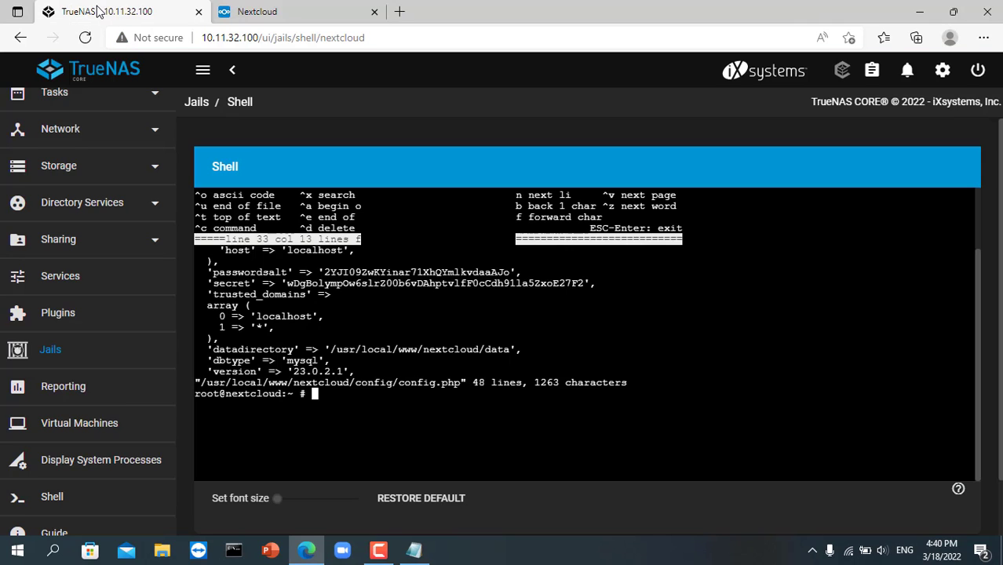
left_click(63, 320)
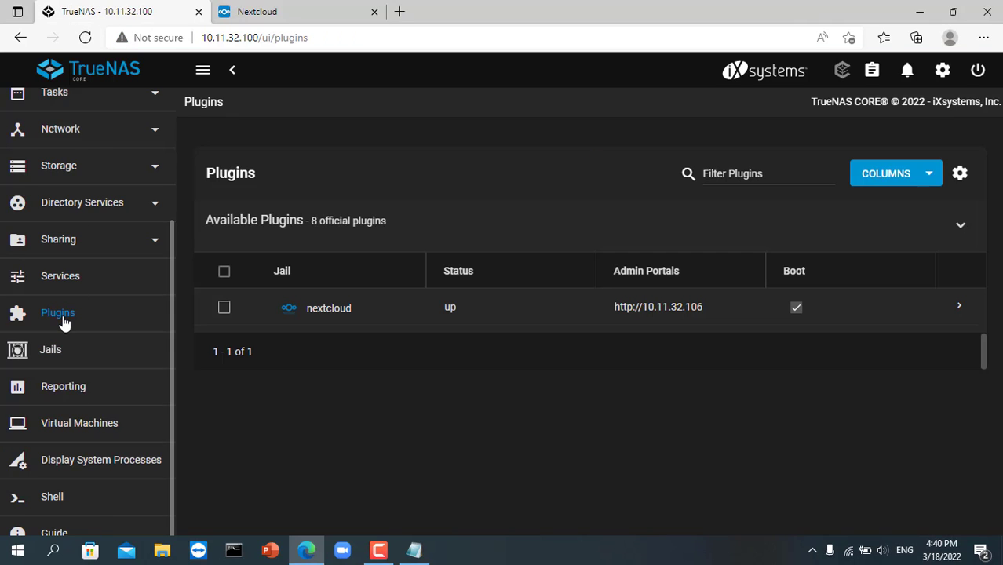
left_click(959, 308)
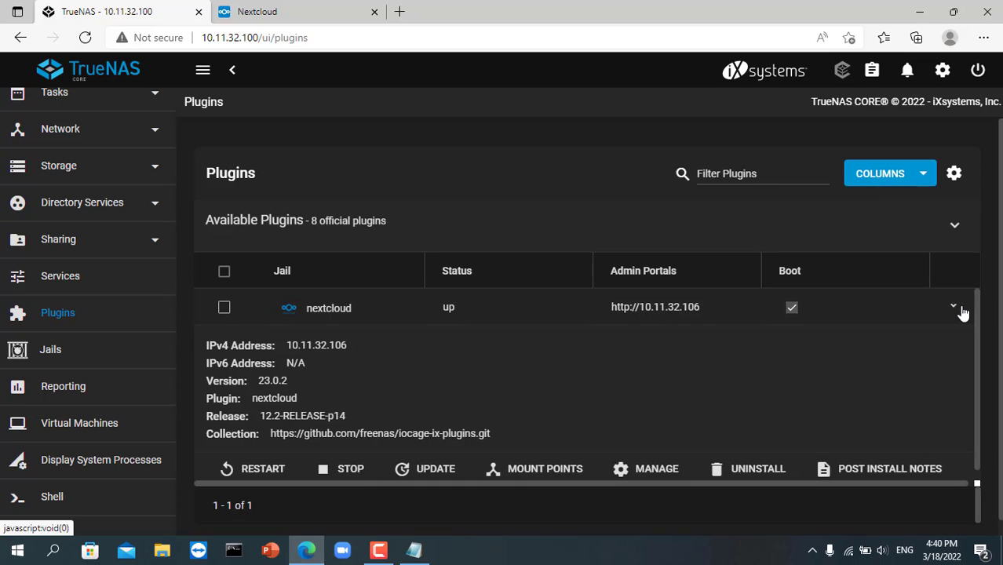
left_click(871, 471)
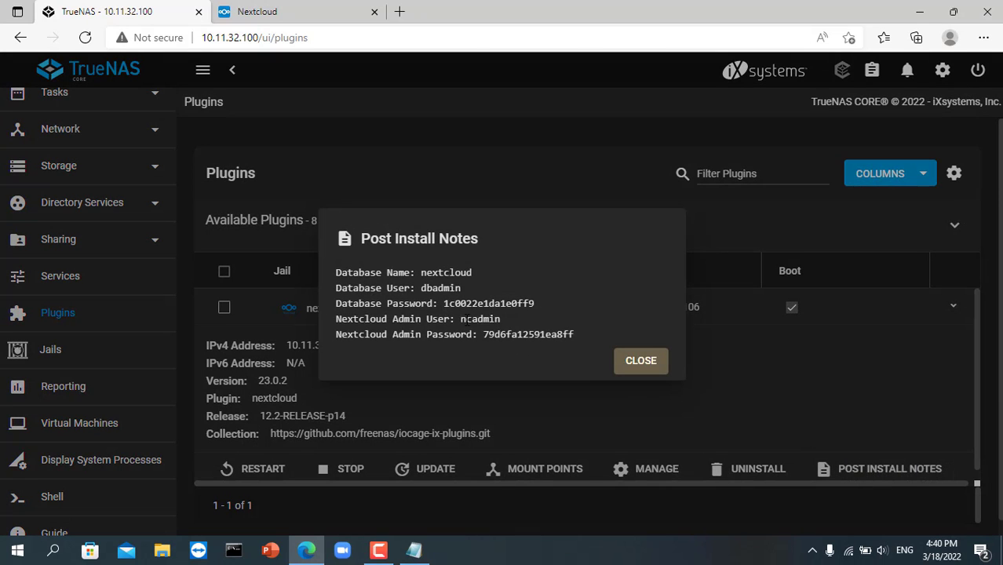
left_click_drag(460, 318, 582, 338)
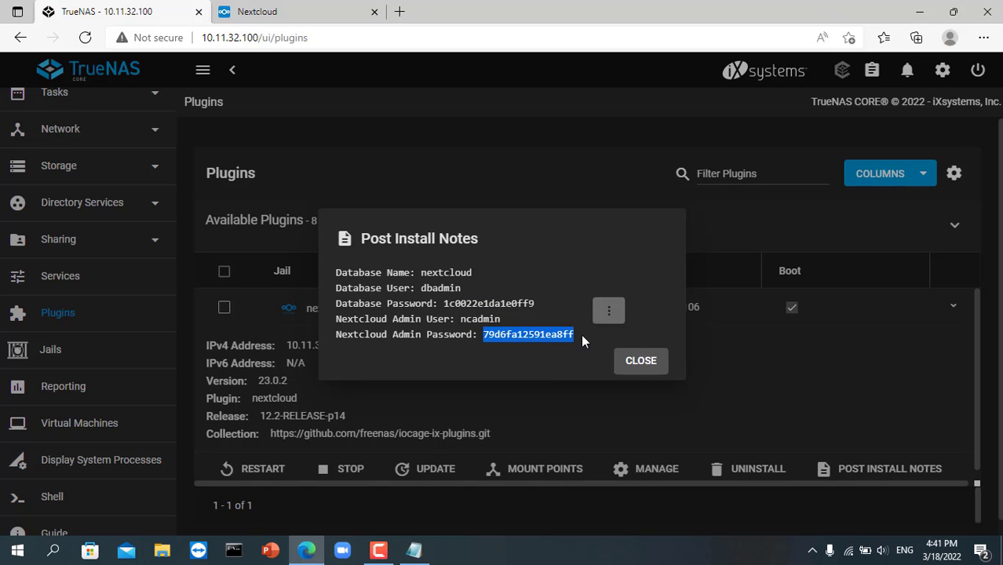
left_click(335, 11)
Log in to Nextcloud as ncadmin with the copied password and dismiss the welcome wizard.
type("ncadmin")
key("Tab")
key("ctrl+v")
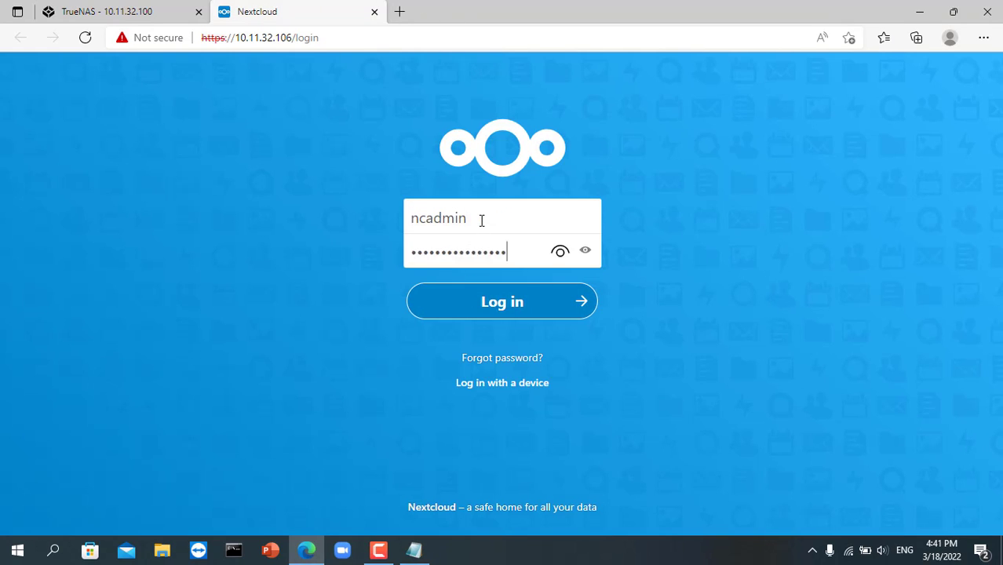
left_click(559, 251)
left_click(526, 300)
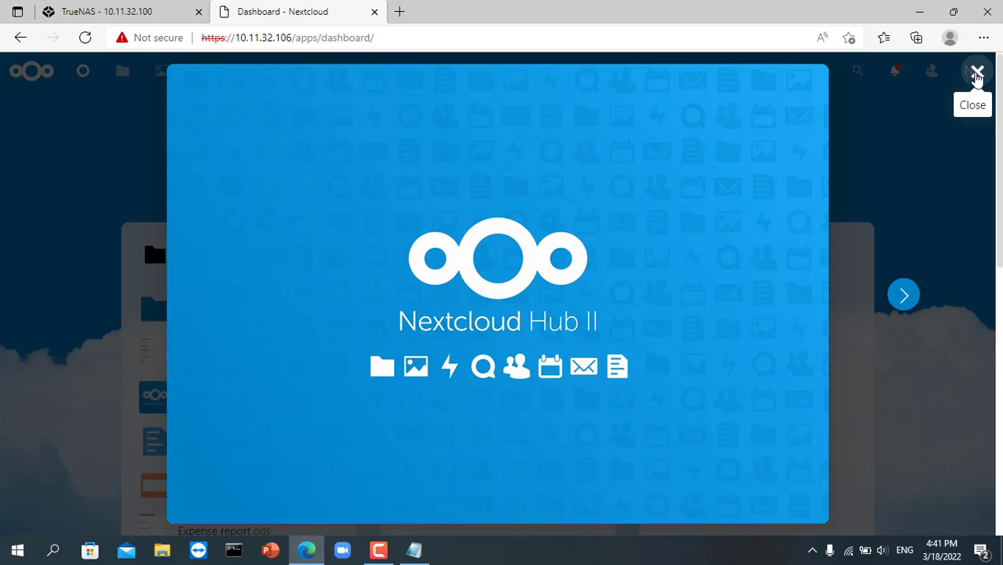
left_click(976, 73)
Set a new password for the ncadmin user in user management.
left_click(973, 75)
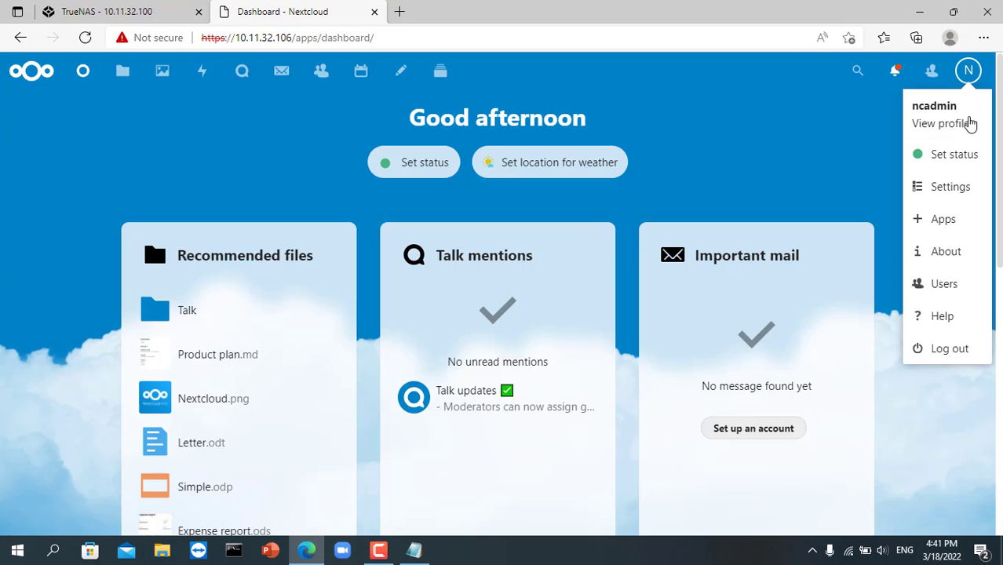
left_click(950, 285)
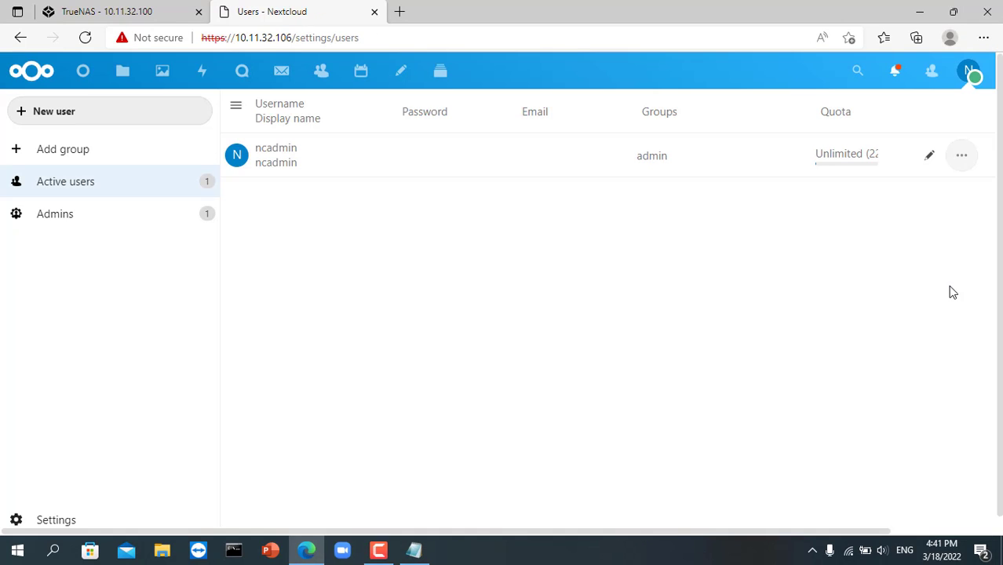
left_click(931, 159)
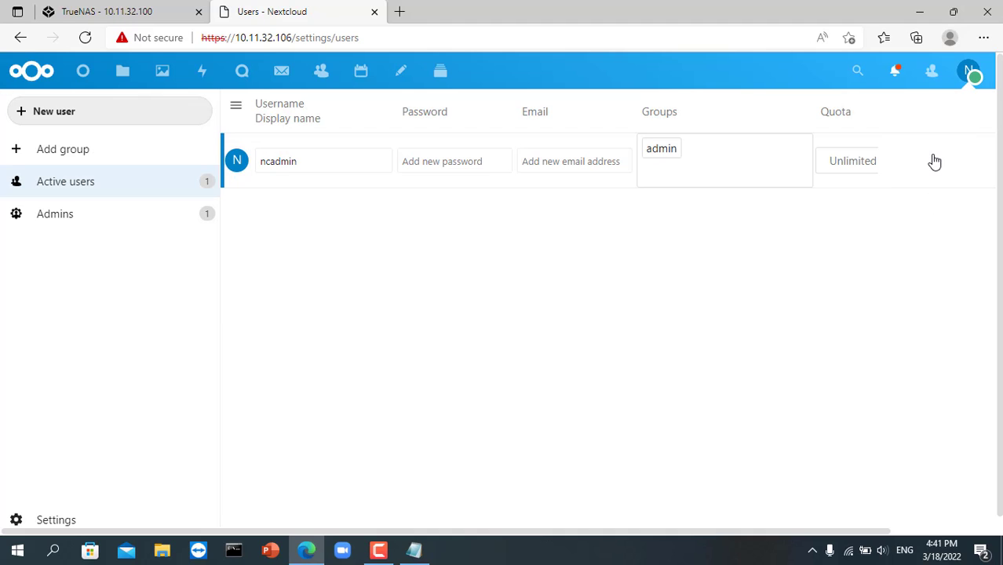
left_click(452, 163)
type("password")
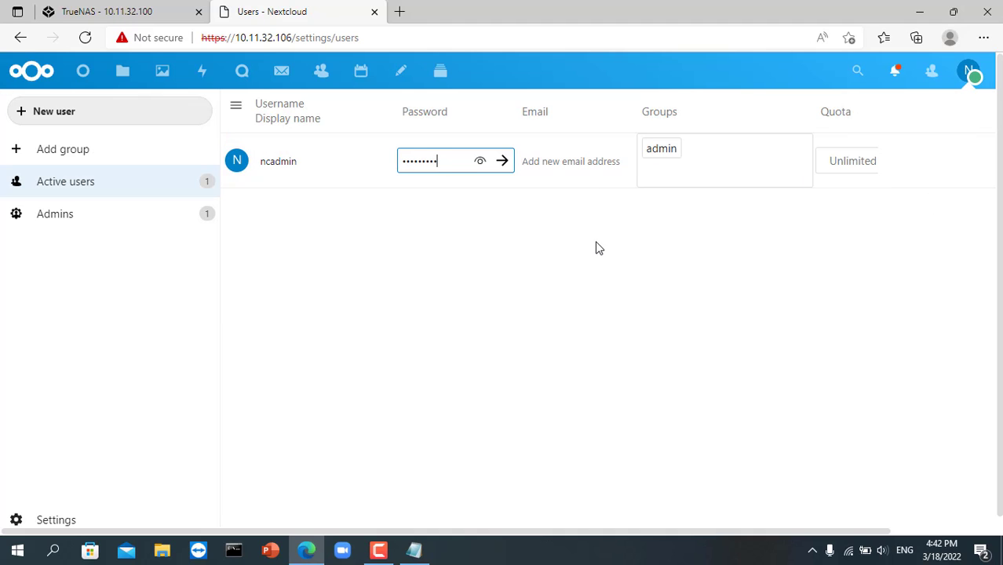
left_click(502, 161)
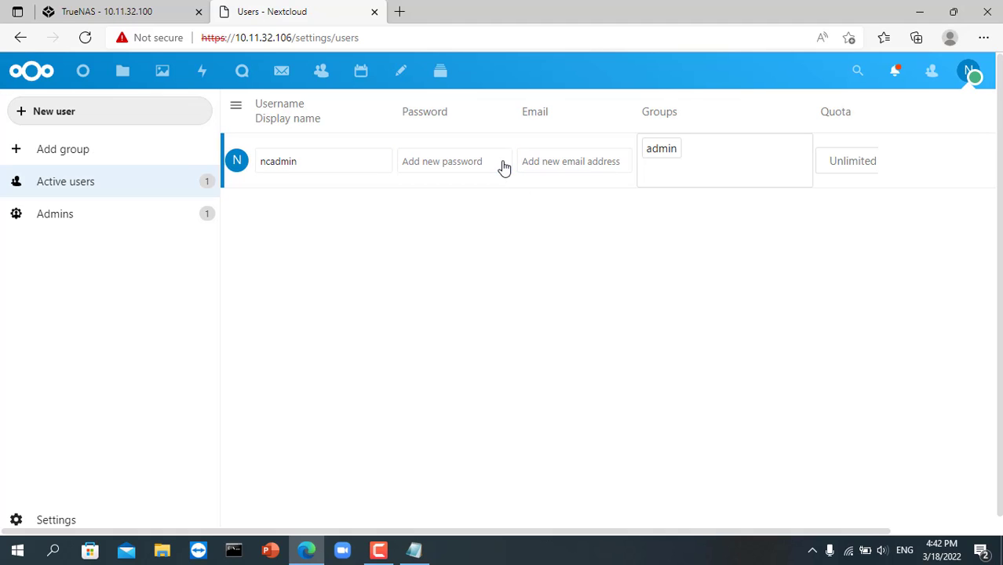
Log out and sign back in as ncadmin with the new password.
left_click(969, 76)
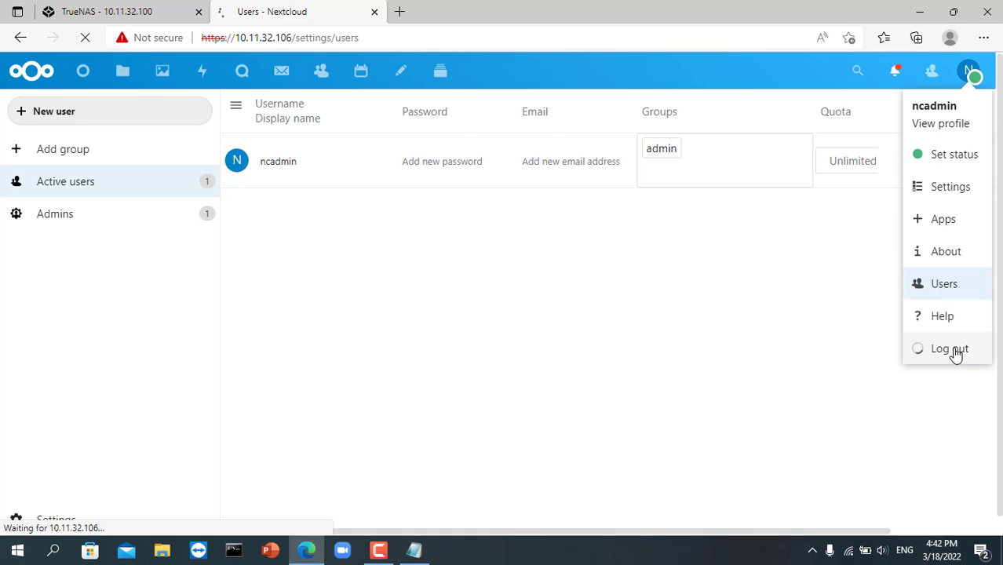
left_click(953, 348)
type("ncadmin")
key("Tab")
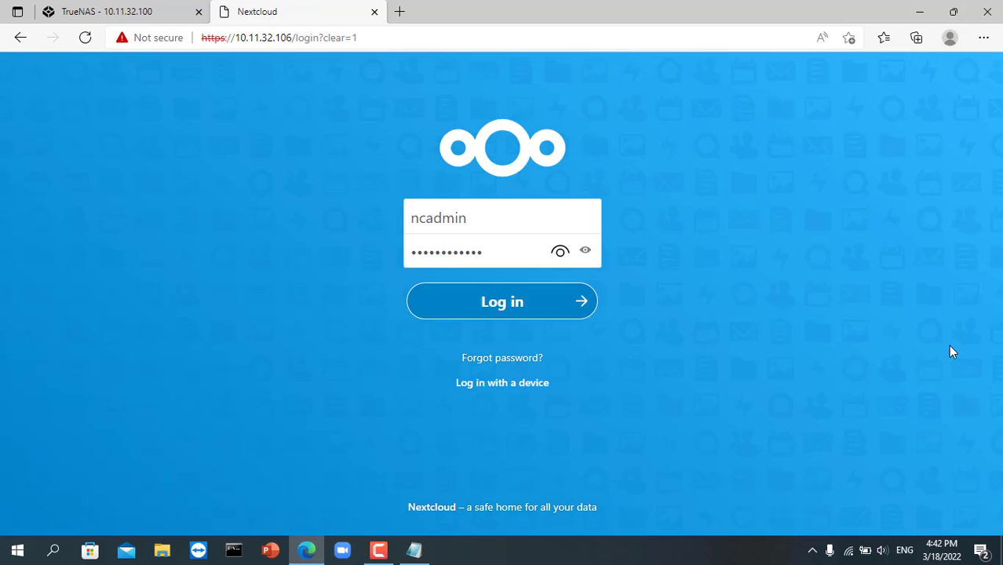
left_click(541, 318)
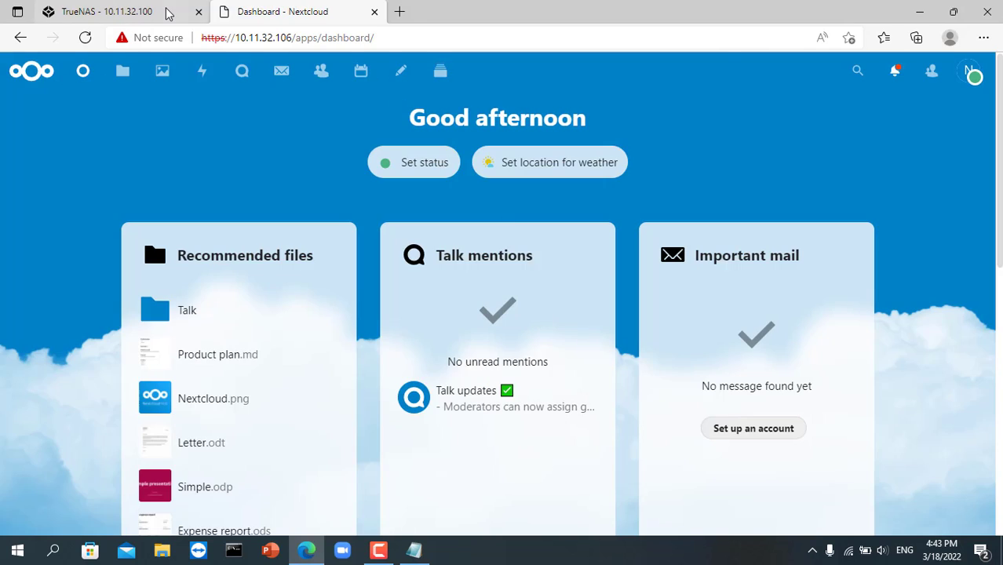
Dismiss the post-install notes and select the '3. Domain' line in TrueNAS_NC.txt.
left_click(167, 13)
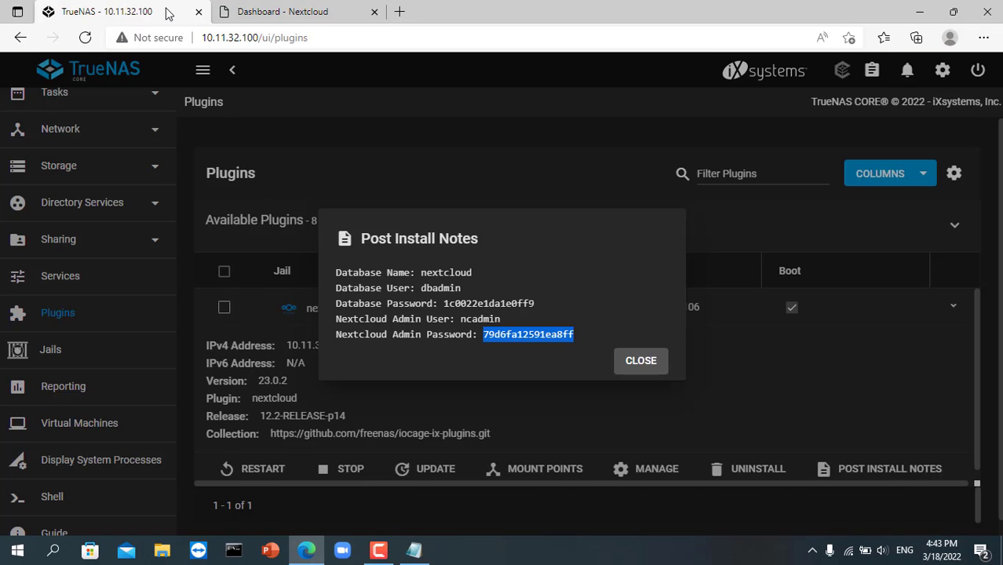
left_click(645, 364)
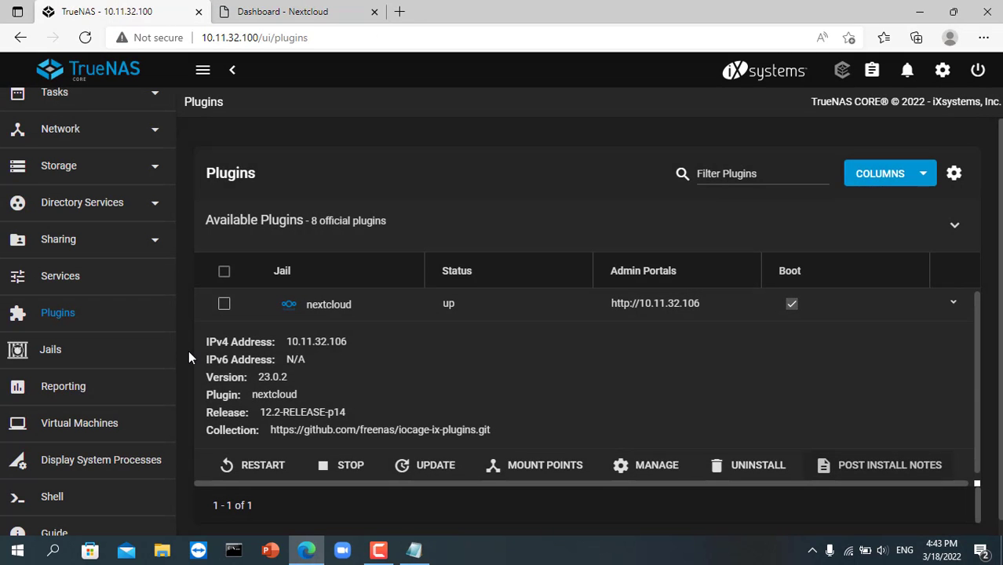
left_click(413, 550)
left_click(273, 161)
left_click_drag(273, 161, 206, 162)
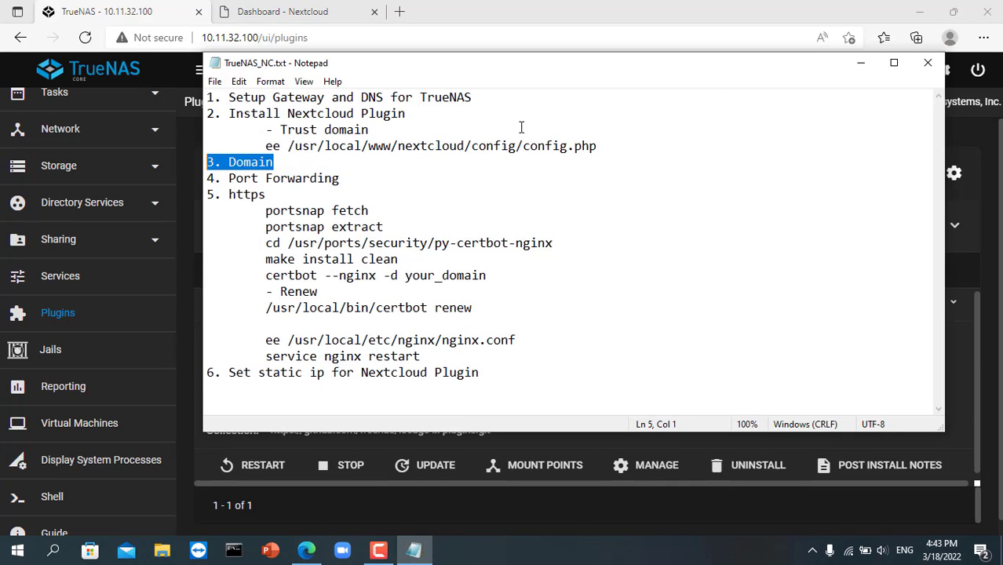
left_click(860, 62)
Open the empty Tasks > Cron Jobs list and close the Nextcloud tab.
scroll(145, 197, "up", 3)
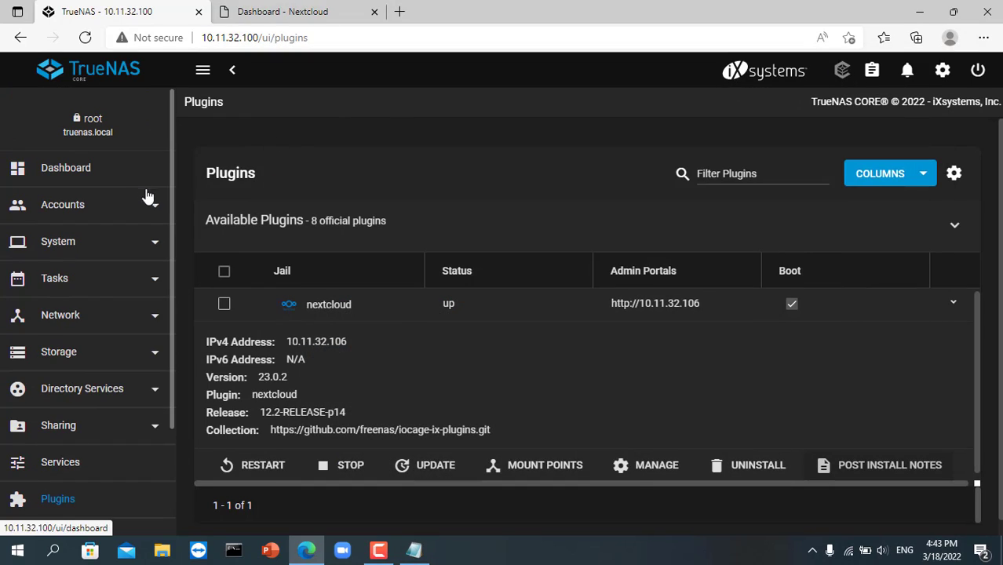
left_click(71, 284)
left_click(63, 314)
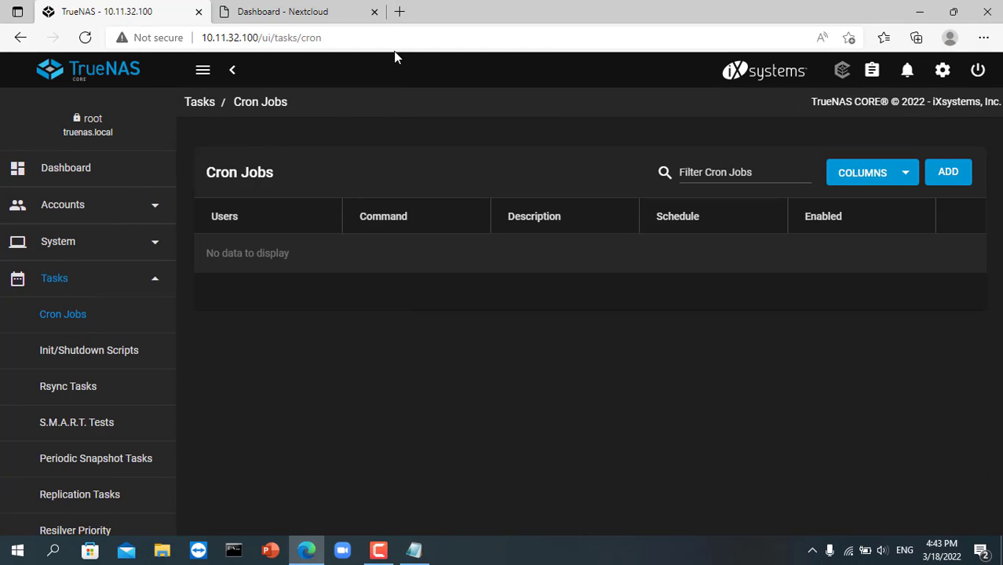
left_click(374, 11)
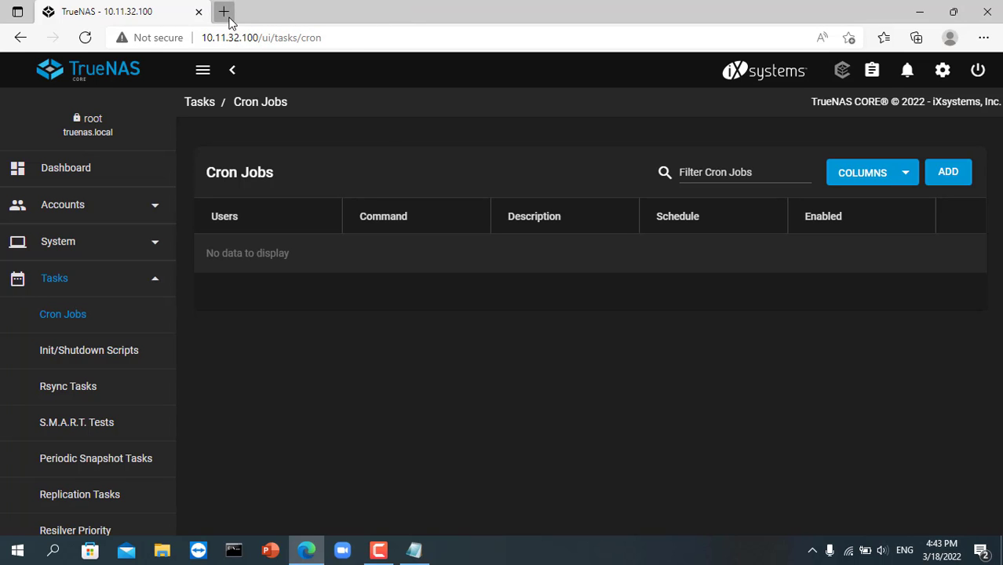
Add the netvn subdomain on duckdns.org and copy netvn.duckdns.org.
left_click(229, 18)
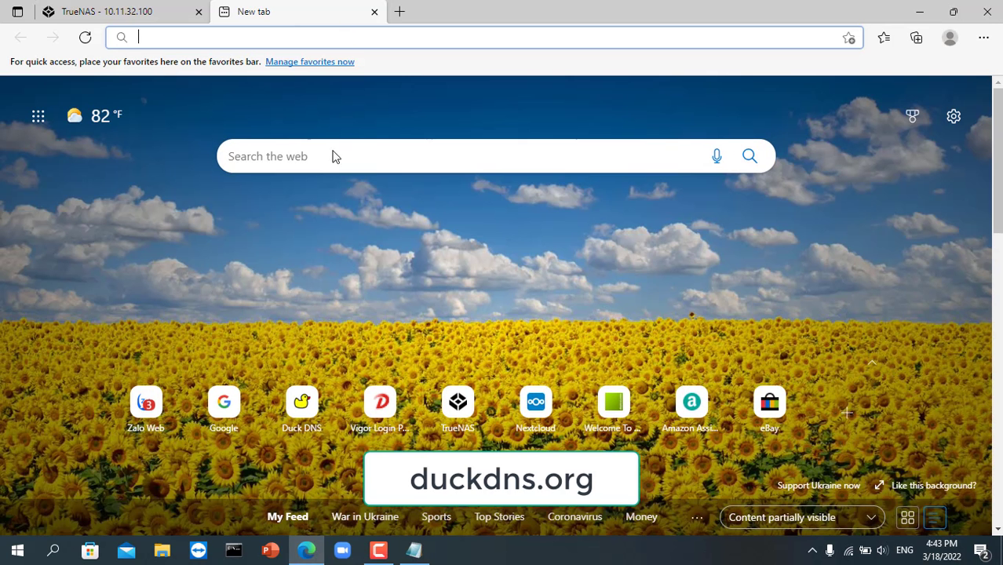
left_click(304, 408)
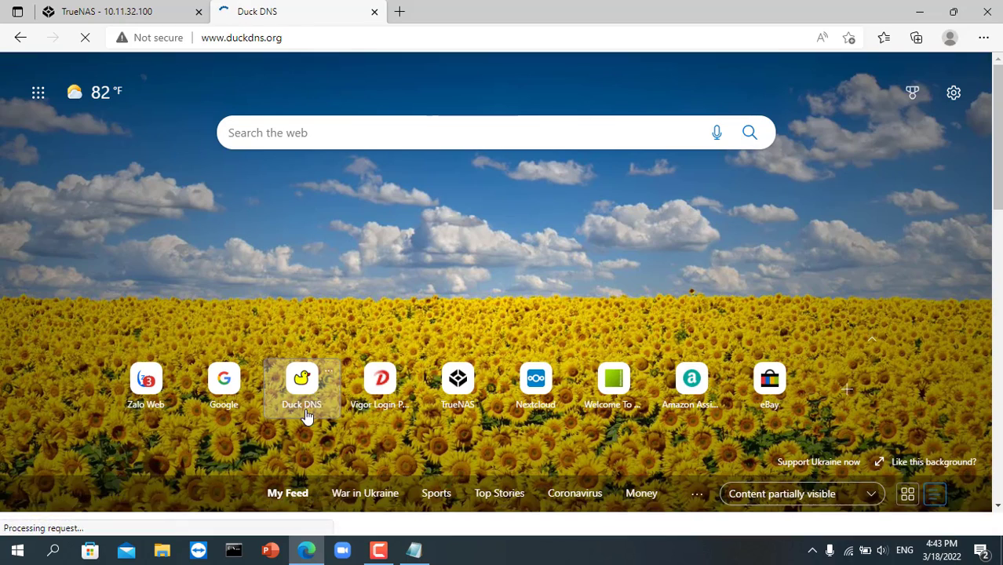
type("netvn")
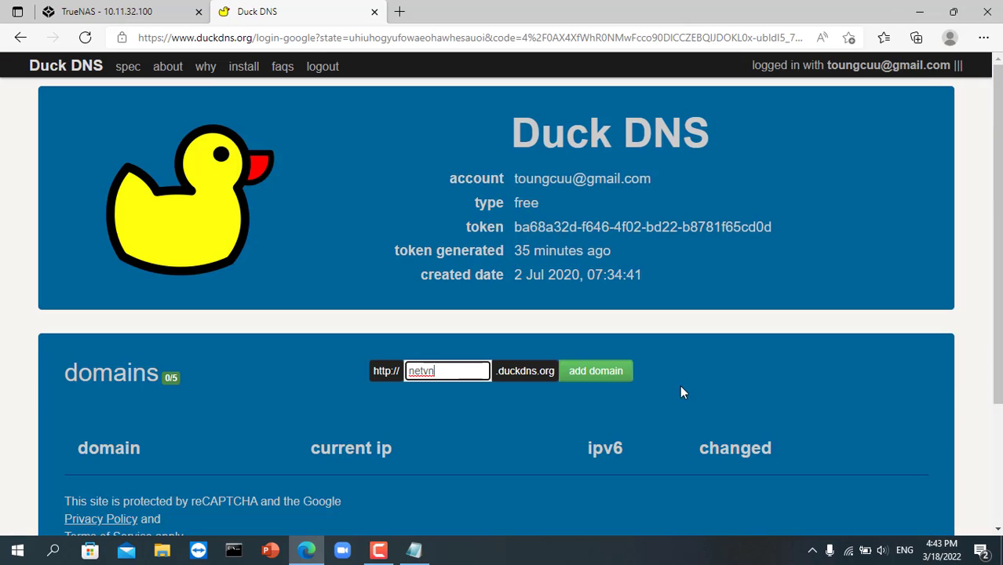
left_click(609, 376)
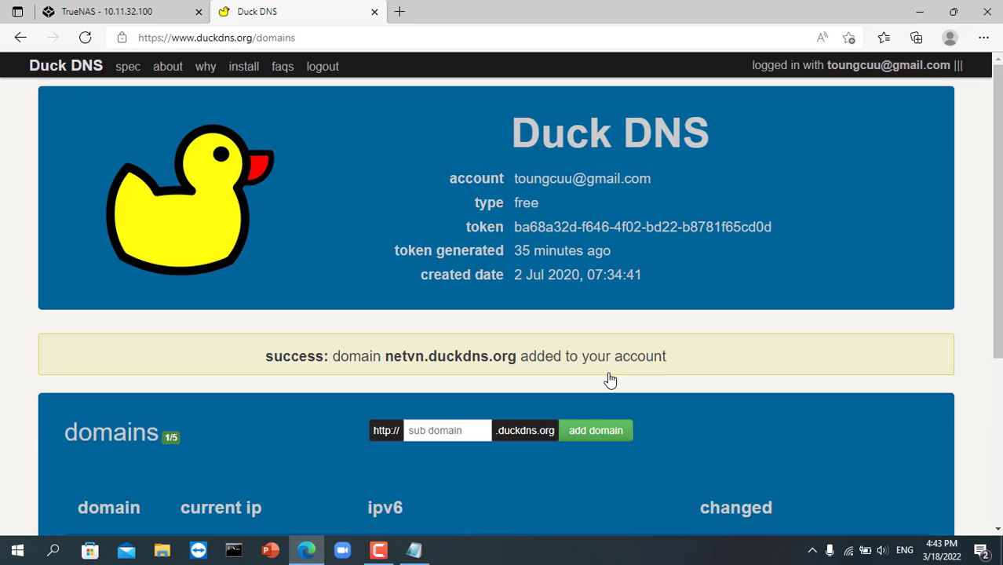
left_click_drag(385, 355, 516, 355)
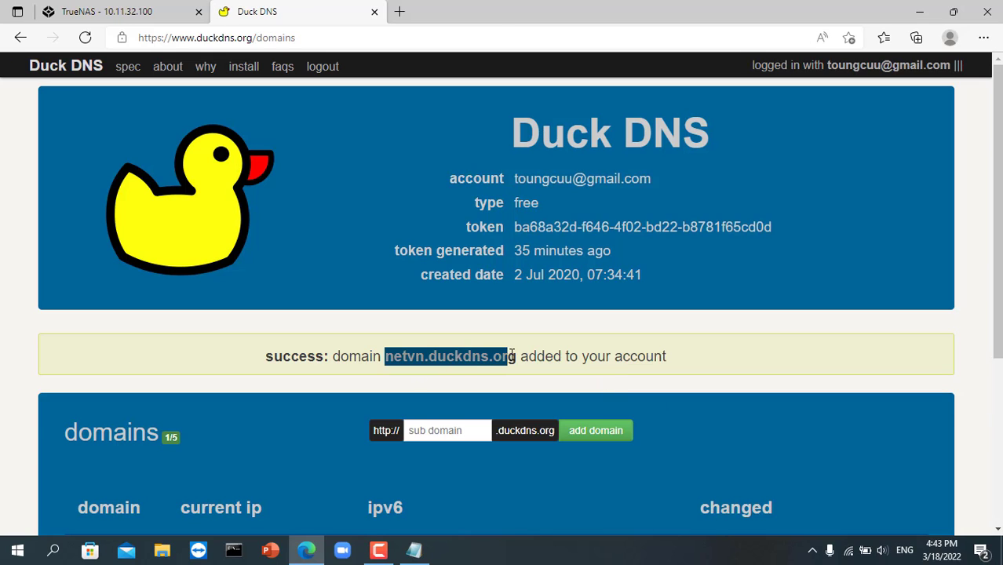
key("ctrl+c")
Record netvn.duckdns.org under the Domain step in the notes file and save it.
left_click(414, 549)
left_click(296, 161)
key("Tab")
key("ctrl+v")
key("ctrl+s")
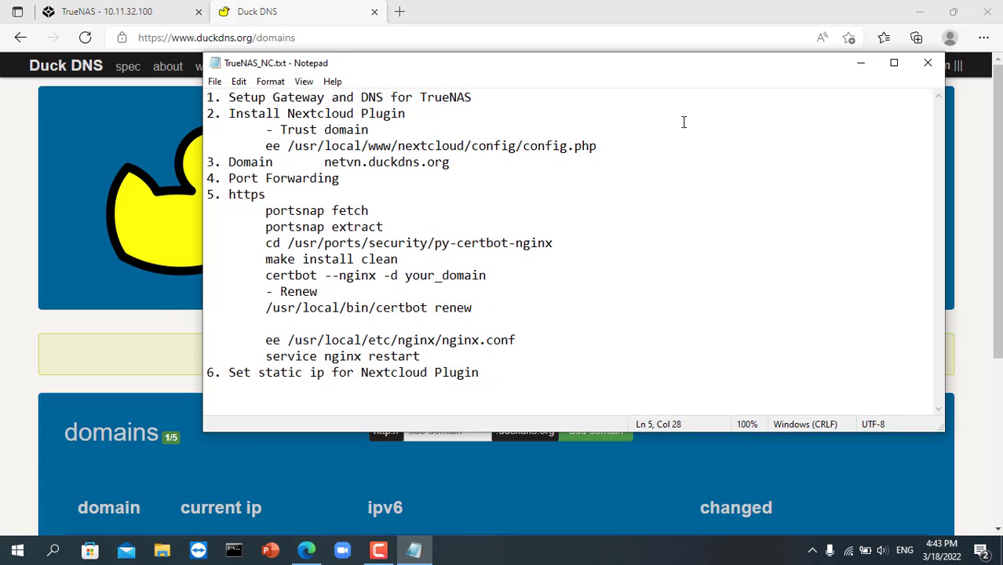
left_click(860, 63)
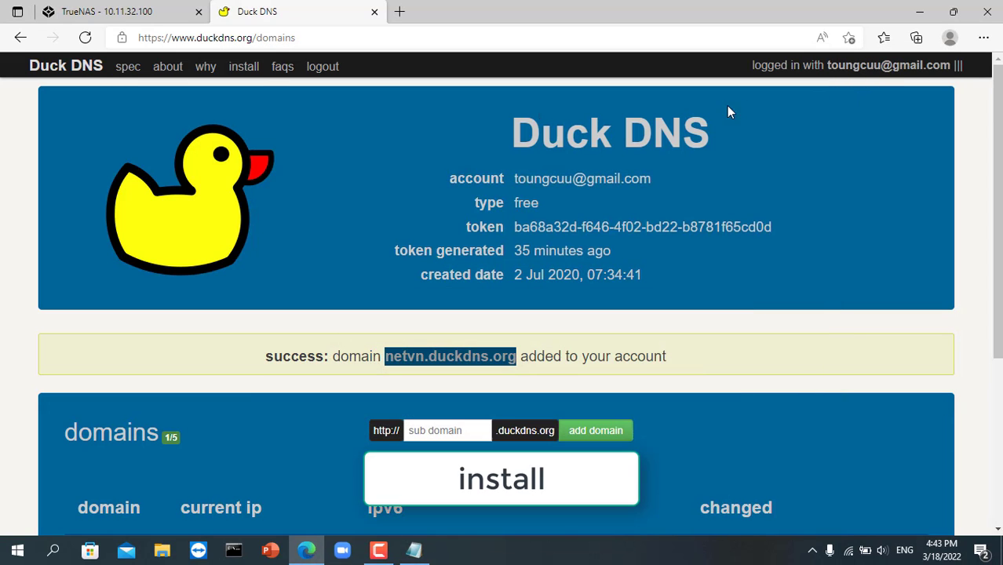
Copy the curl update command from Duck DNS's freenas install guide for netvn.
left_click(243, 67)
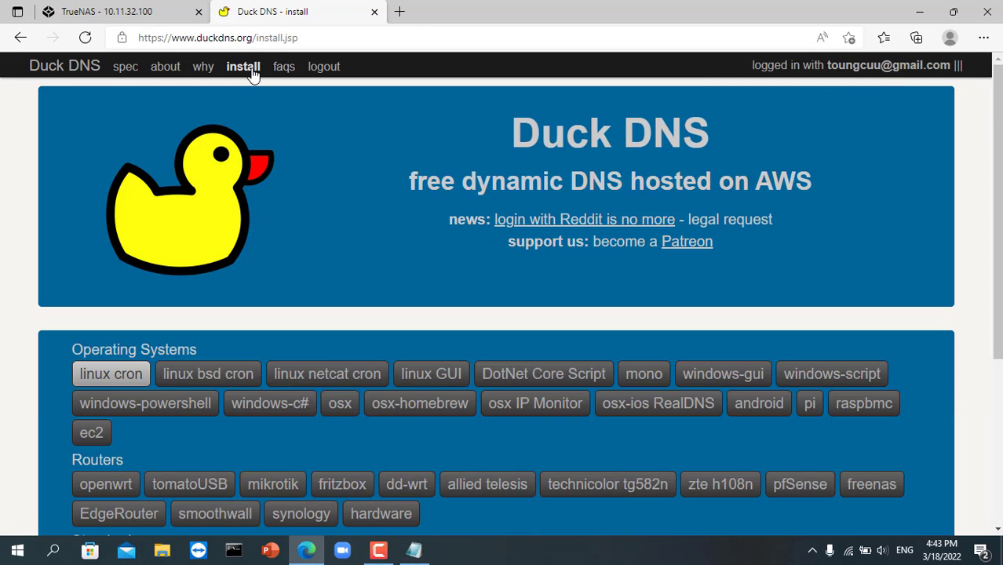
left_click_drag(995, 189, 985, 298)
left_click(871, 288)
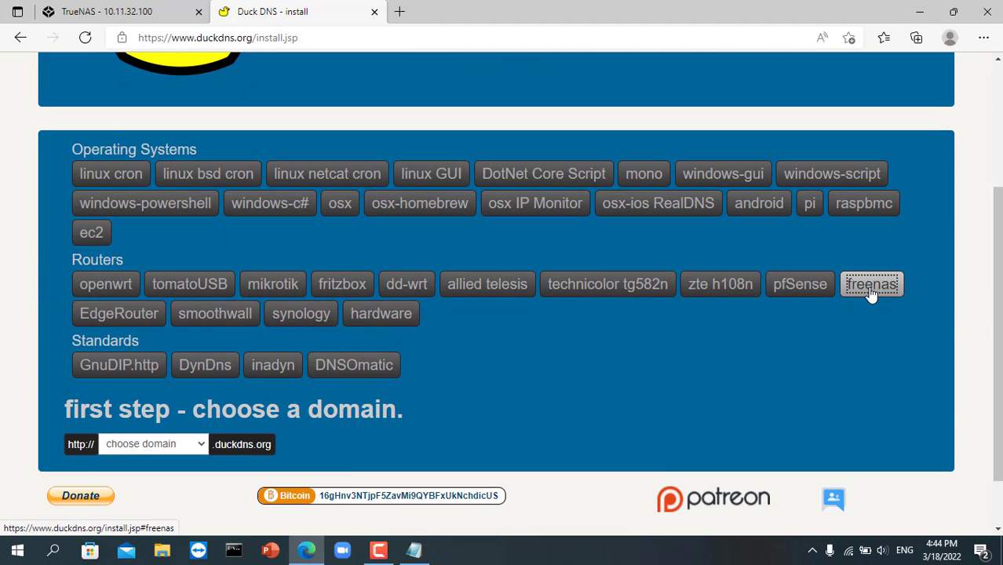
left_click(196, 446)
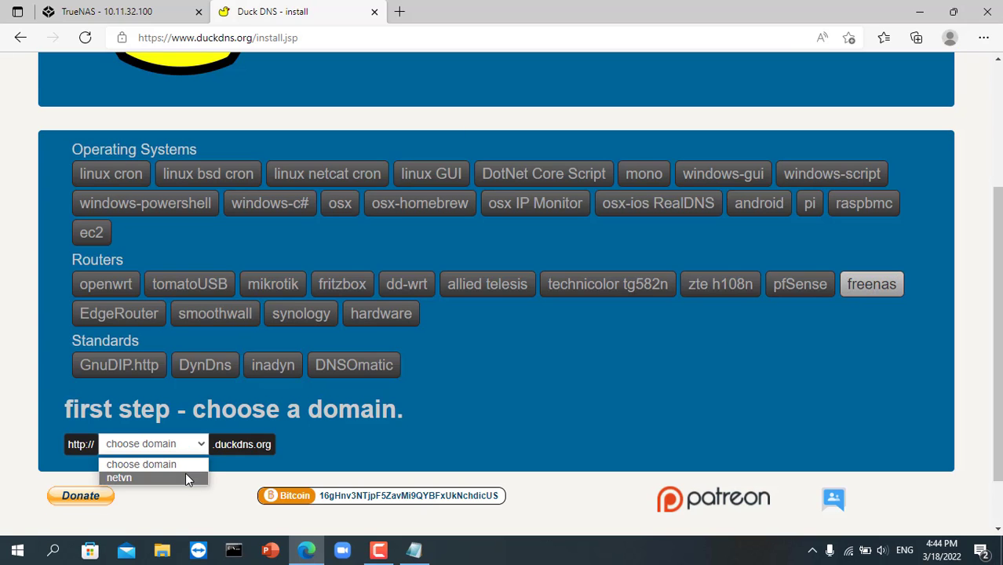
left_click(185, 472)
scroll(985, 393, "down", 2)
scroll(984, 394, "down", 3)
scroll(974, 445, "down", 2)
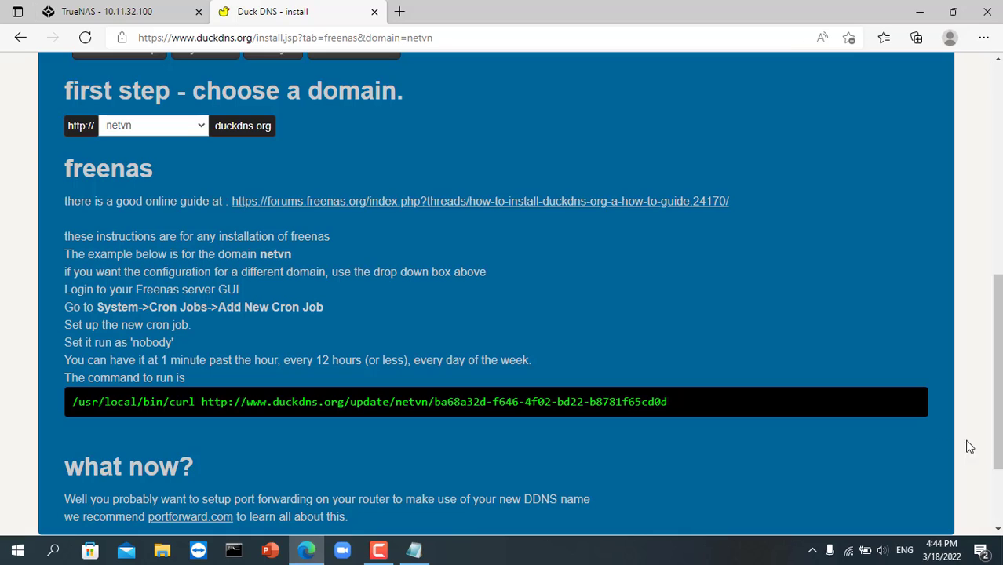
left_click_drag(71, 402, 628, 427)
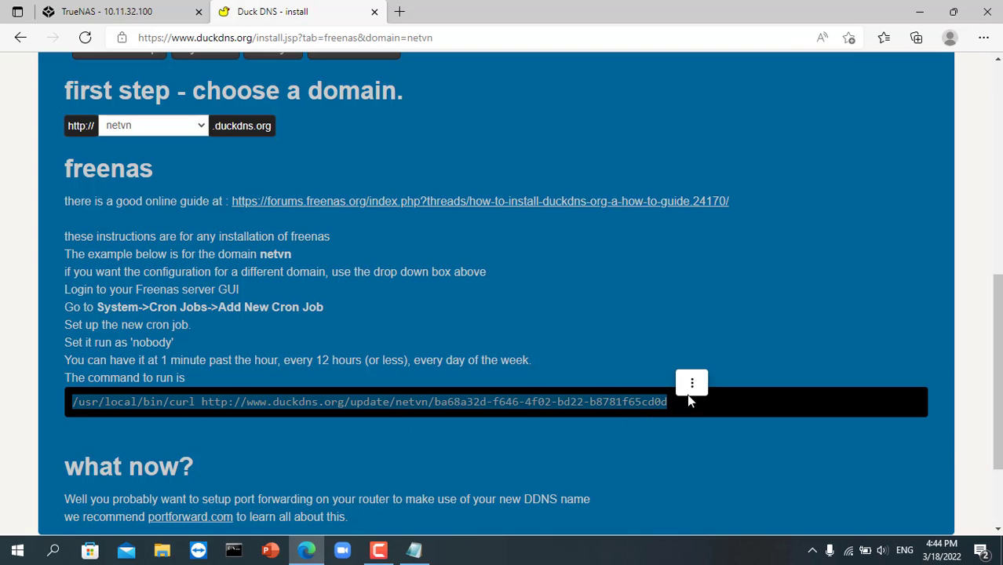
right_click(689, 380)
left_click(709, 385)
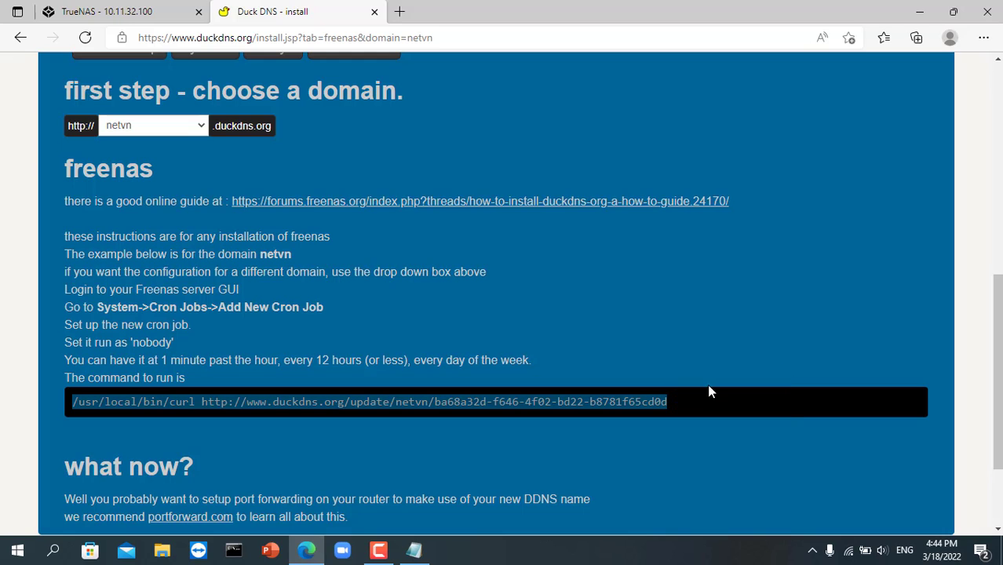
Add a daily cron job running the Duck DNS curl command as user nobody.
left_click(145, 15)
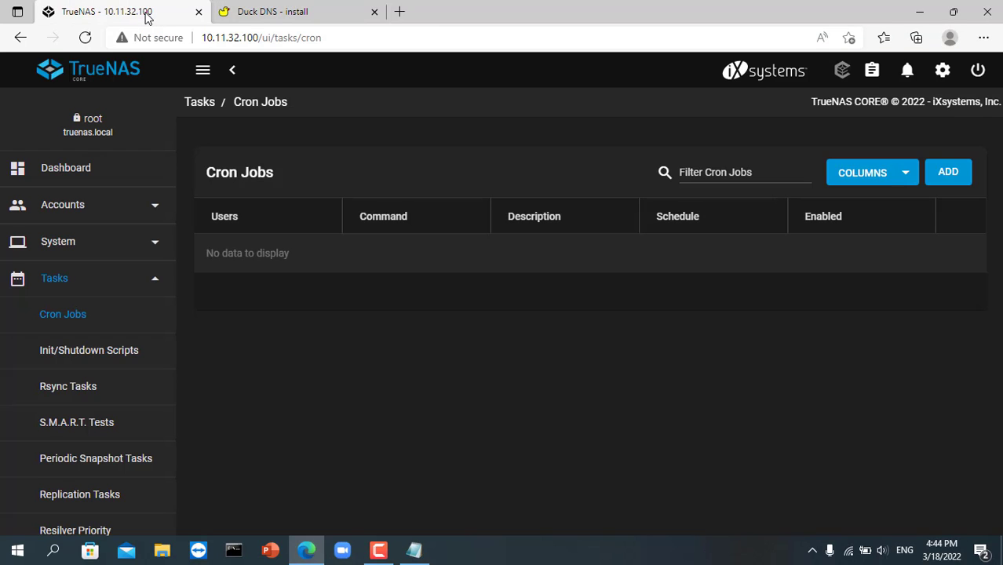
left_click(948, 180)
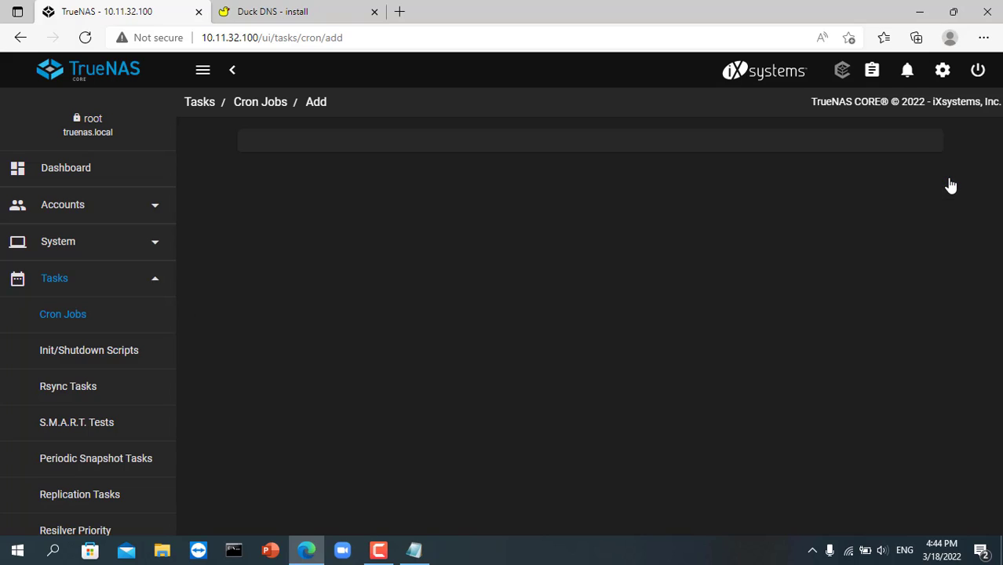
left_click(436, 215)
key("ctrl+v")
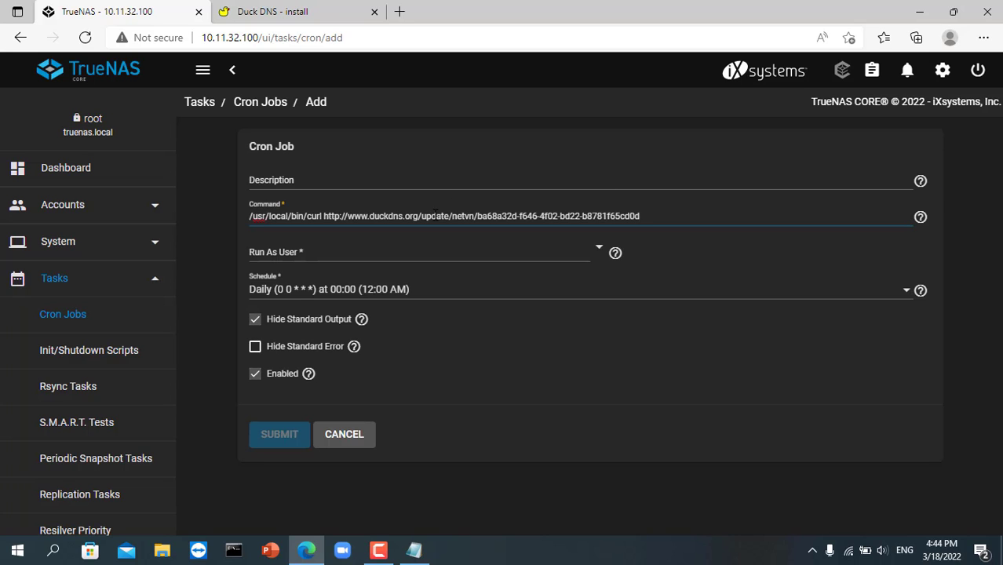
left_click(461, 255)
type("no")
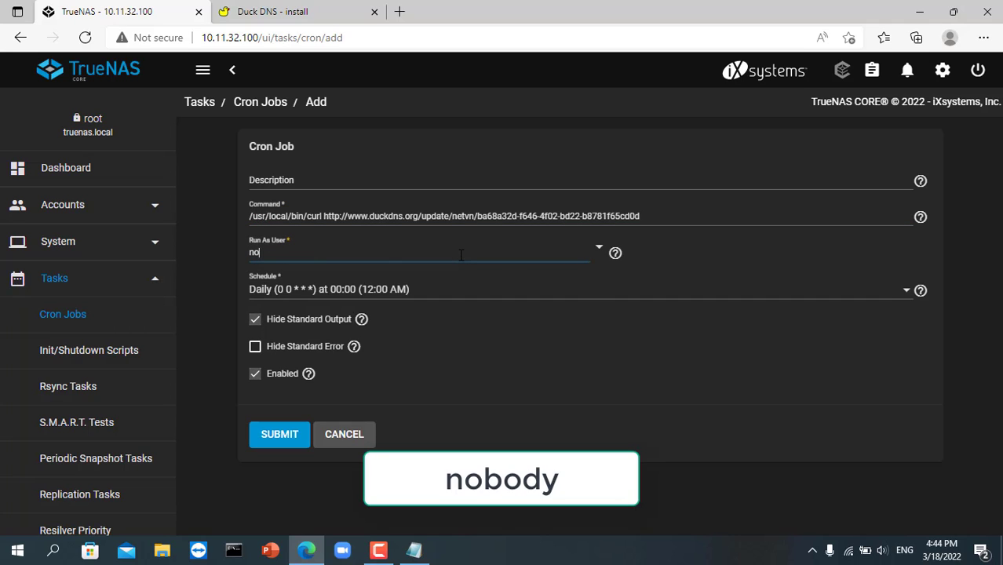
type("bo")
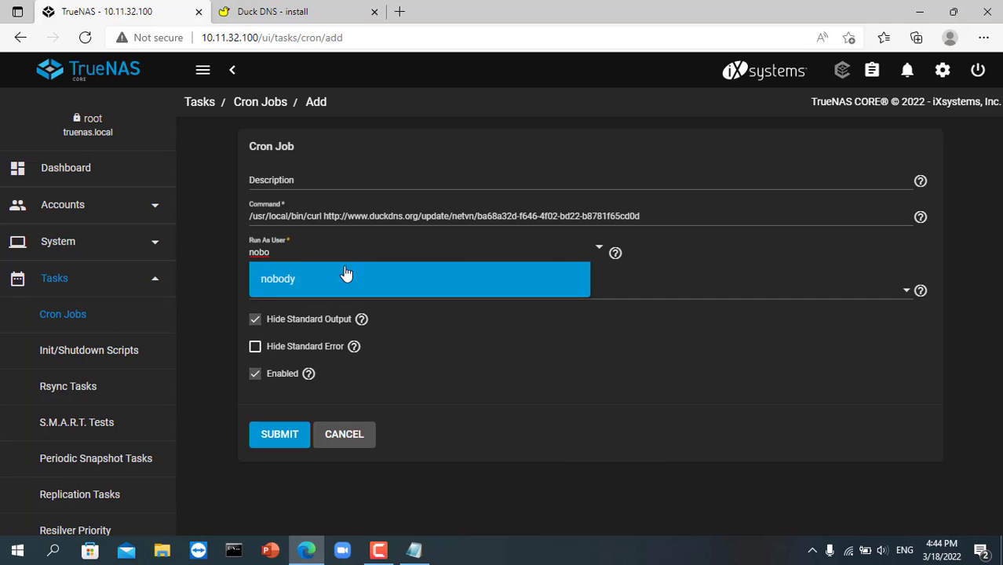
left_click(311, 279)
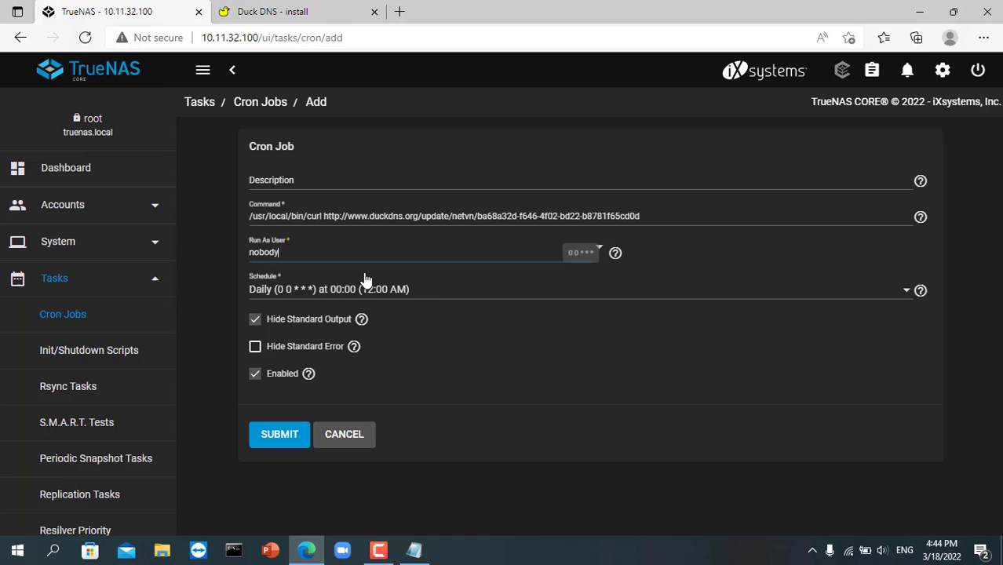
left_click(453, 295)
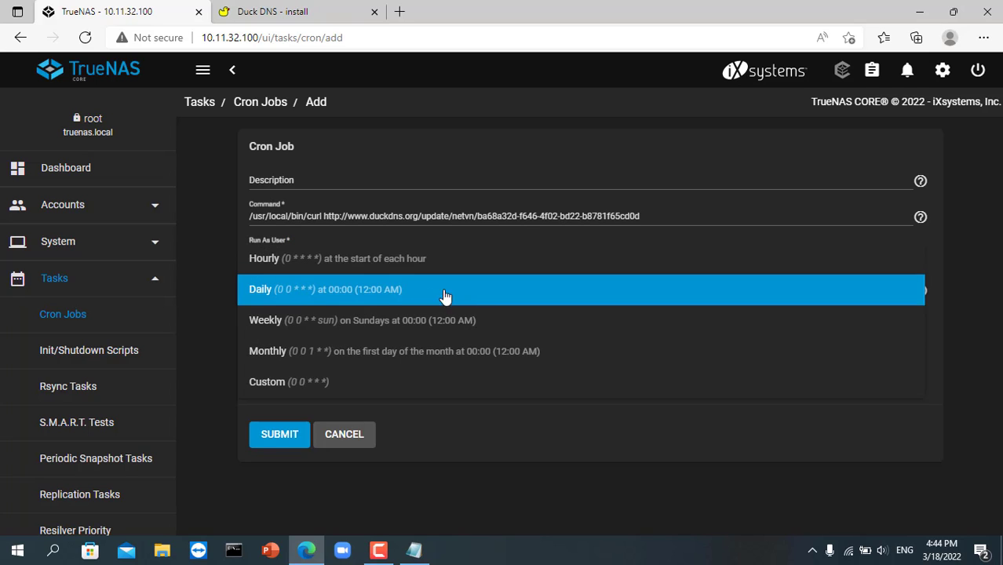
left_click(386, 297)
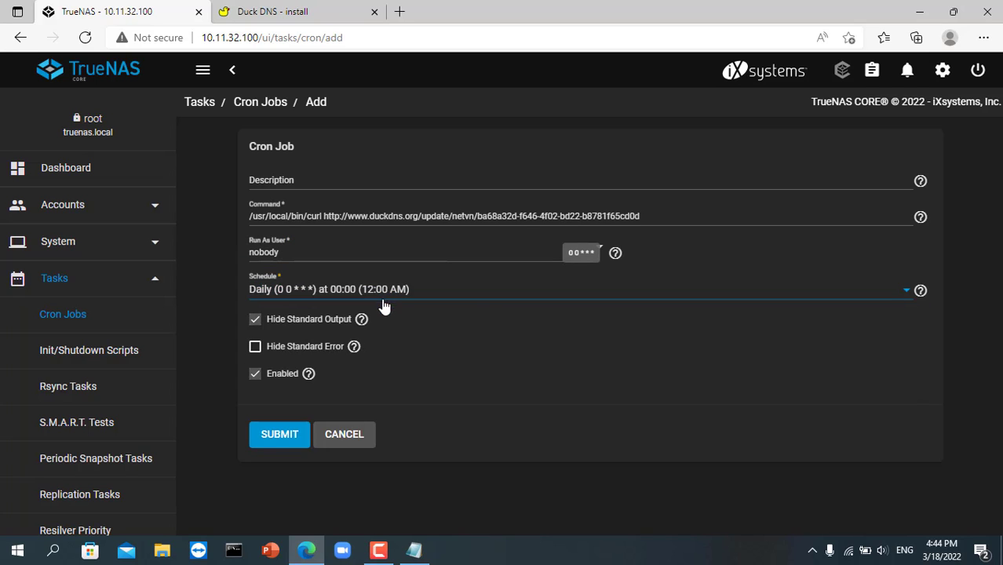
left_click(280, 439)
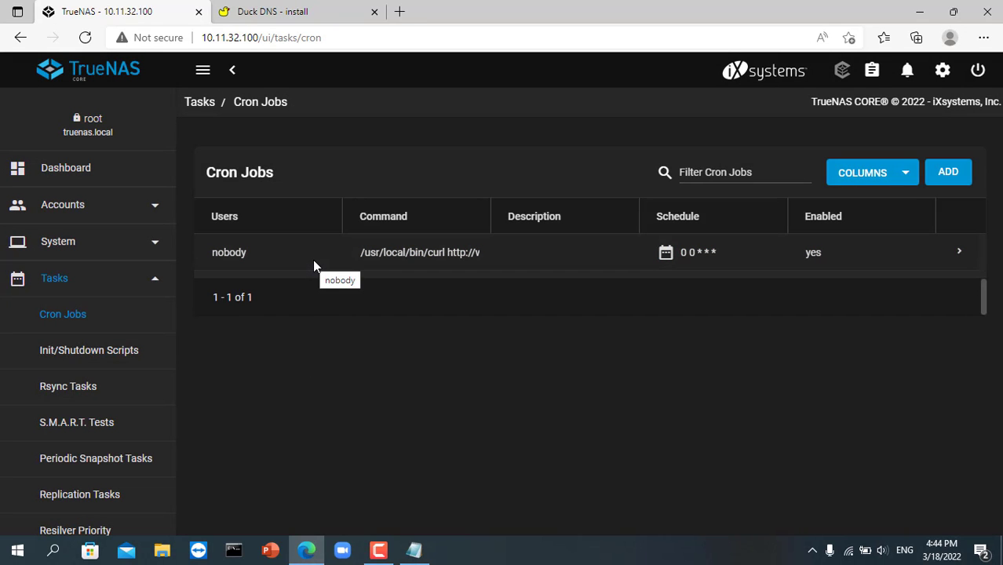
Run the nobody cron job once now, dismiss the result, and close the Duck DNS tab.
left_click(956, 256)
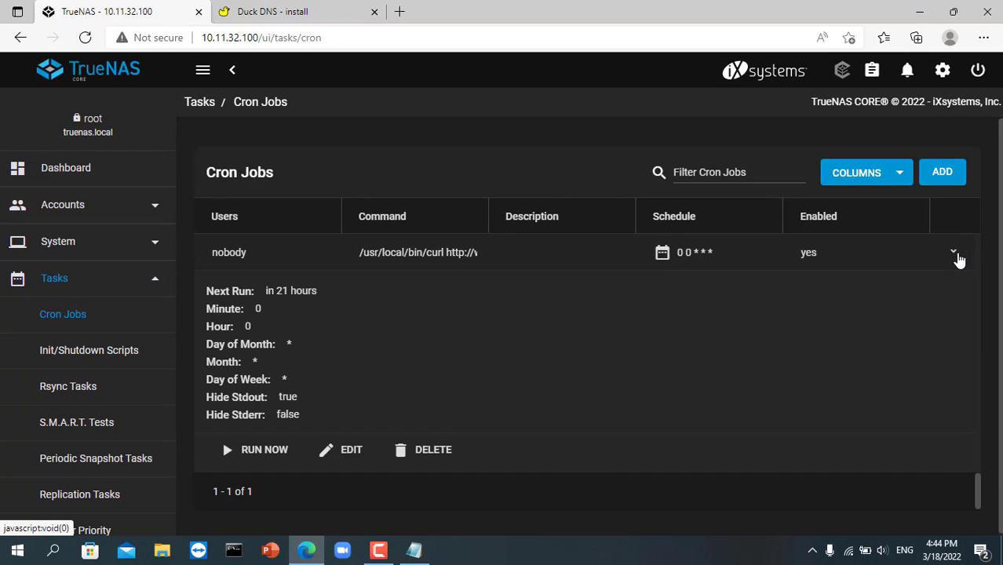
left_click(261, 449)
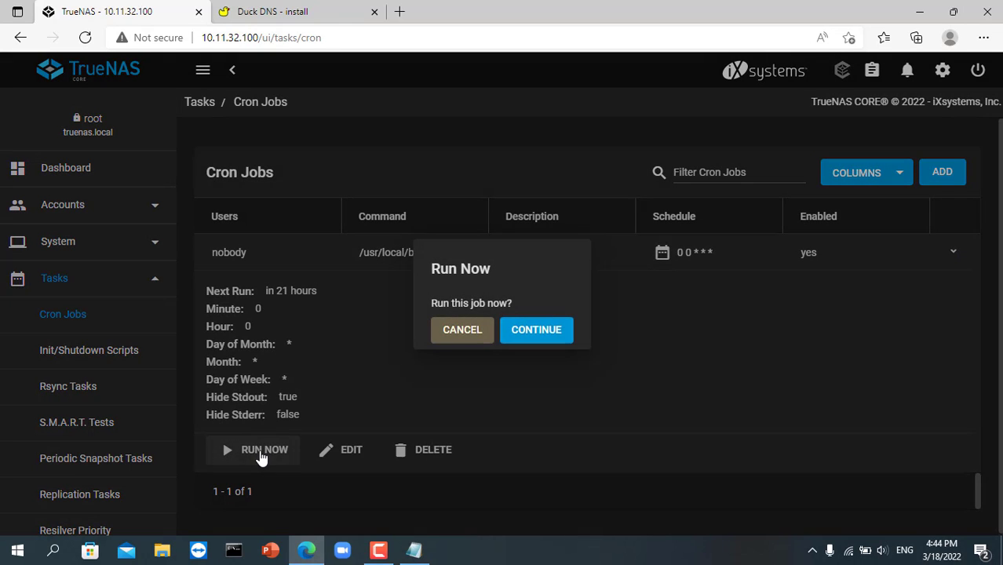
left_click(540, 345)
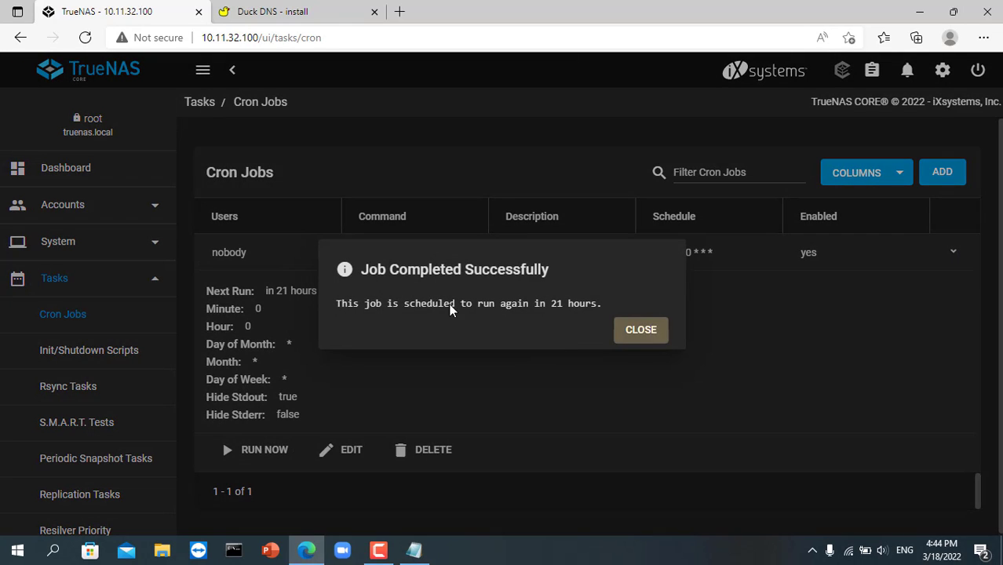
left_click_drag(337, 303, 602, 304)
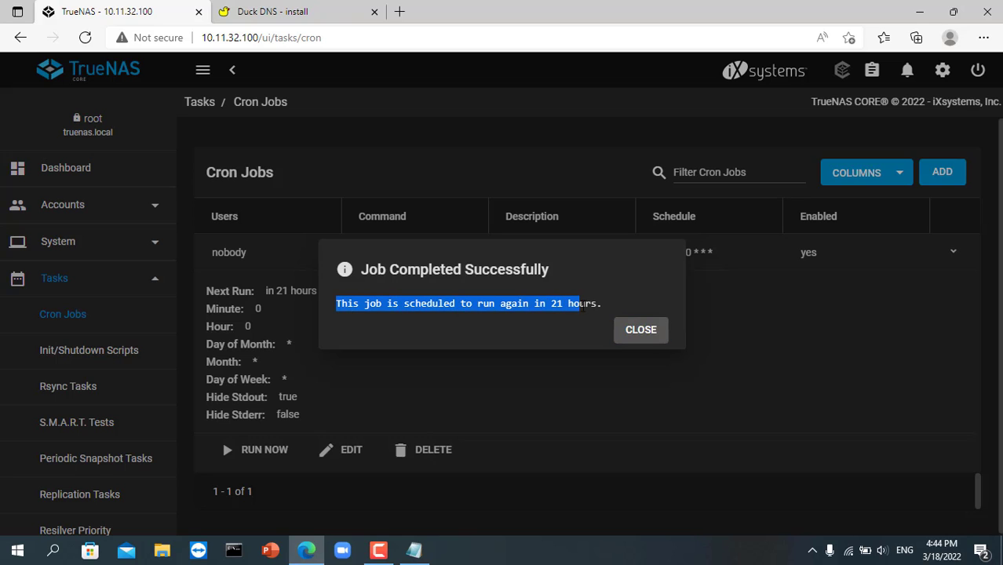
left_click(640, 329)
left_click(374, 12)
Start an enabled nc_http port redirection on the Vigor router with public and private port 80.
left_click(225, 14)
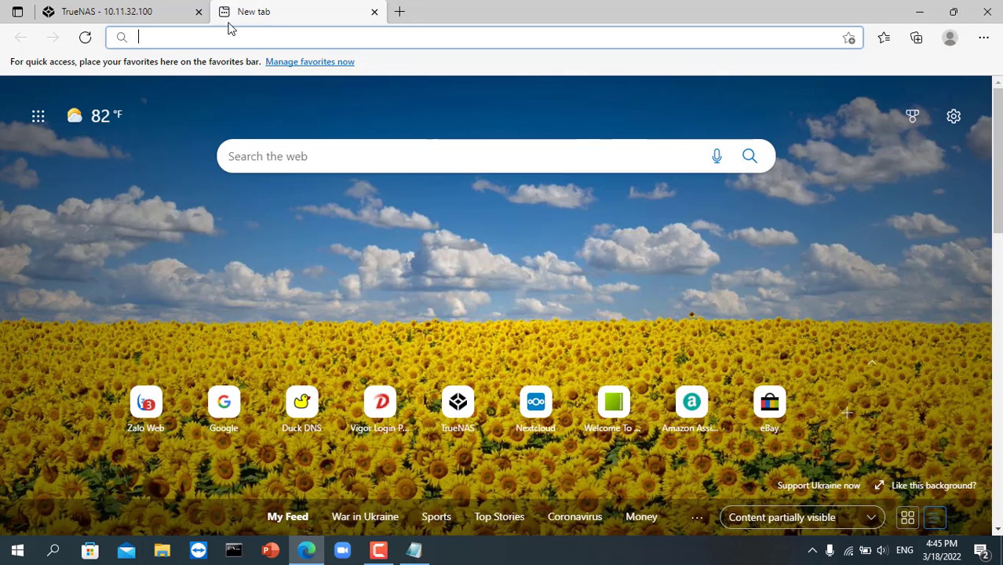
left_click(381, 403)
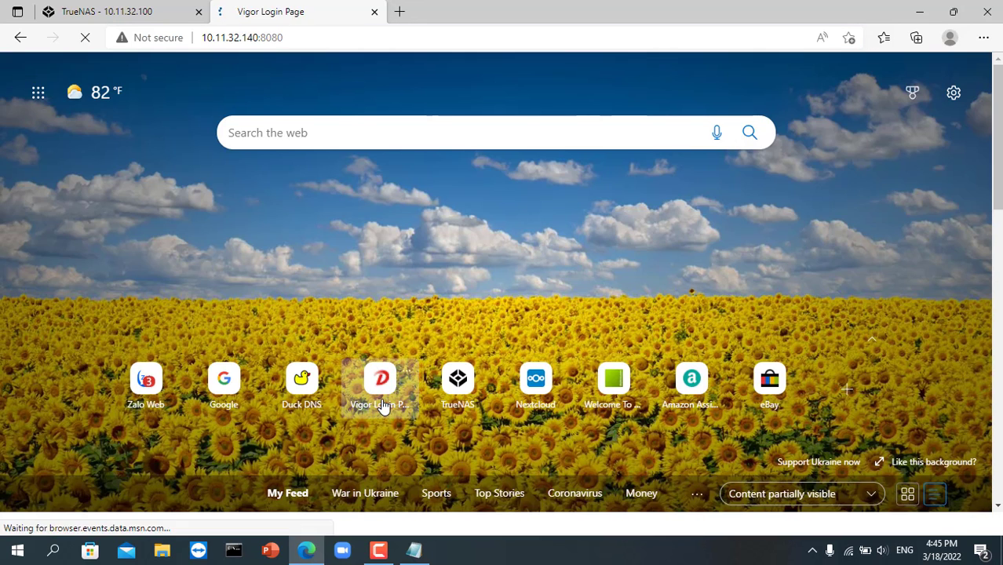
left_click(39, 221)
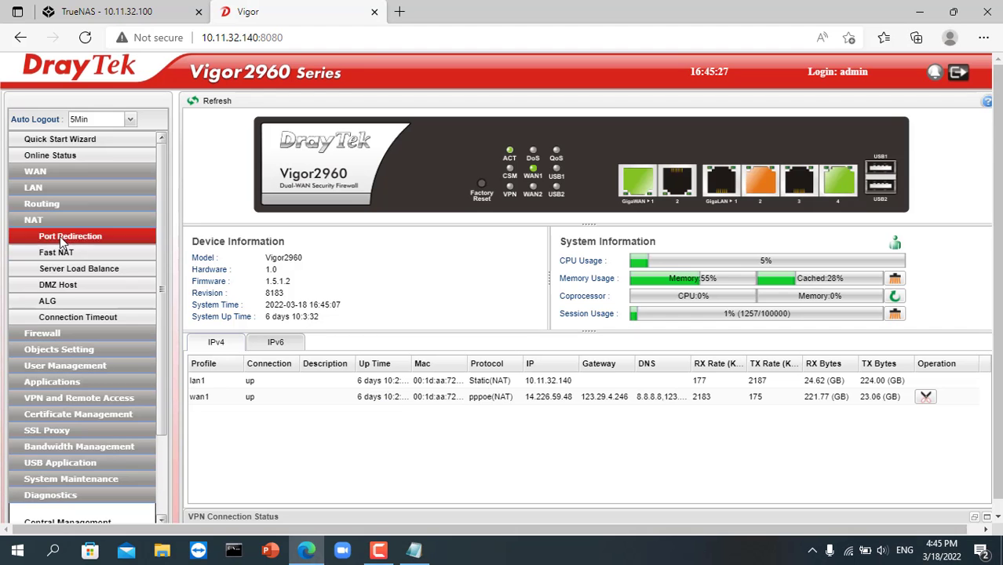
left_click(60, 236)
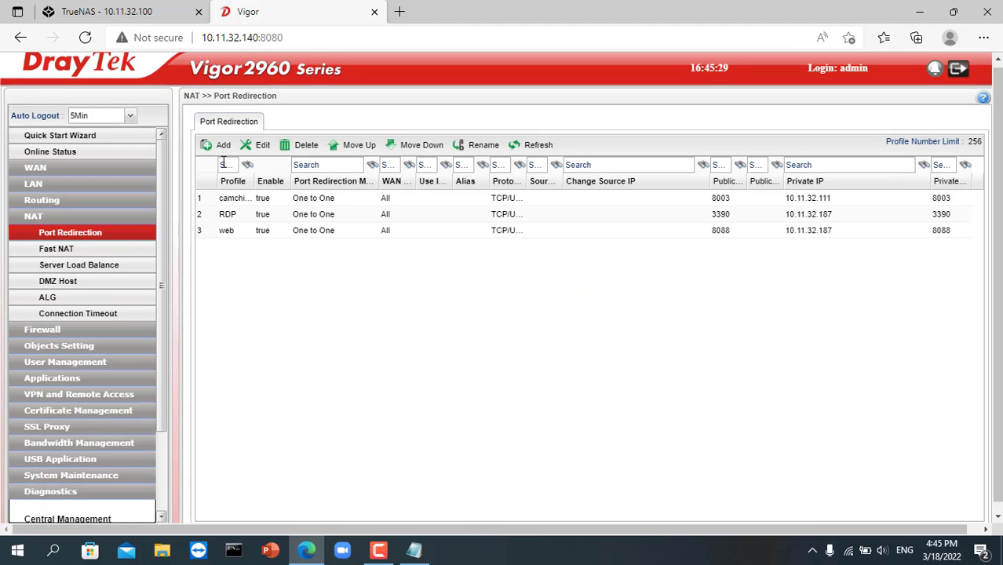
left_click(220, 145)
left_click(271, 117)
left_click(383, 99)
type("nc_http")
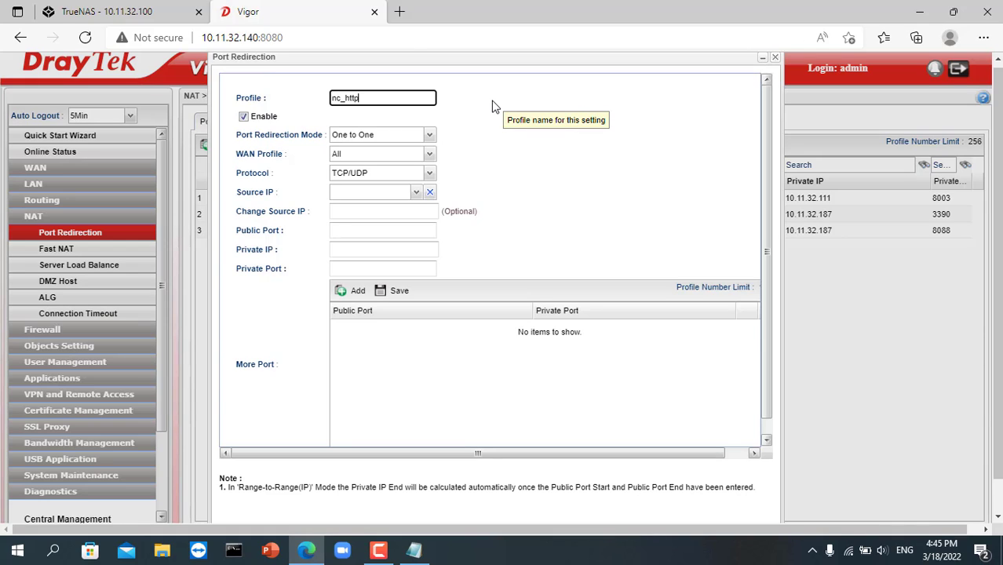
left_click(389, 230)
type("80")
left_click(380, 269)
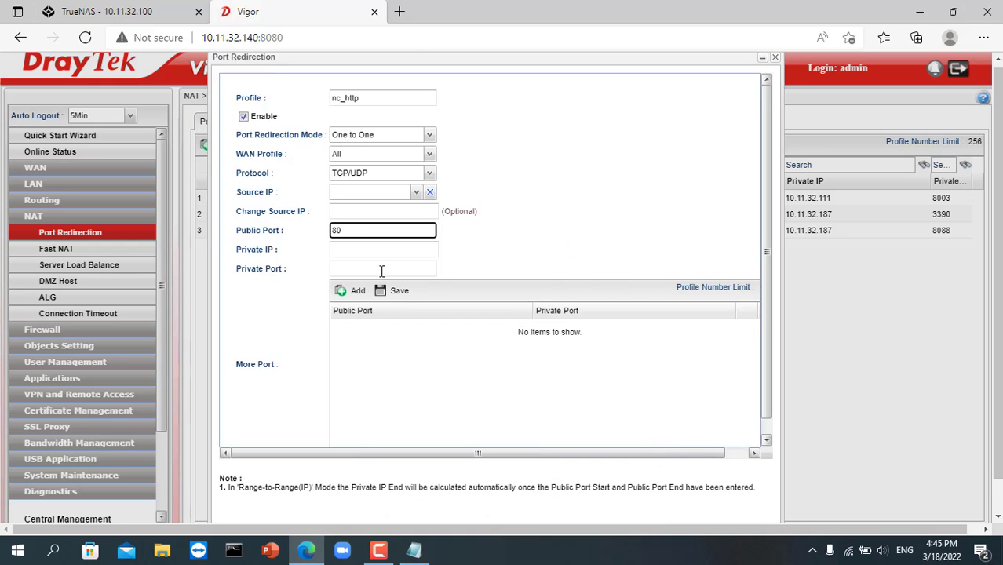
type("80")
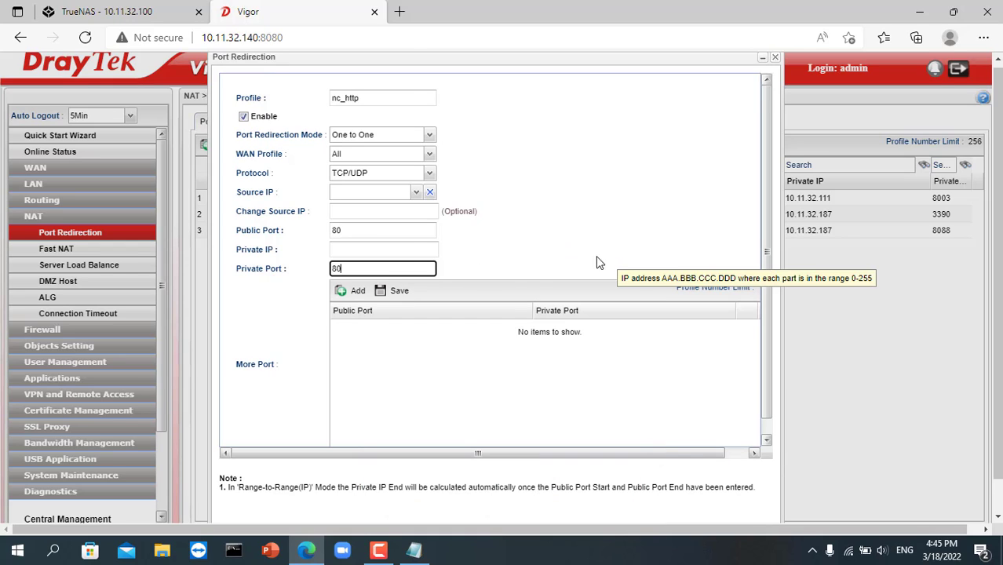
Set the private IP to the nextcloud jail's 10.11.32.106 from TrueNAS Plugins and apply.
left_click(404, 248)
left_click(146, 18)
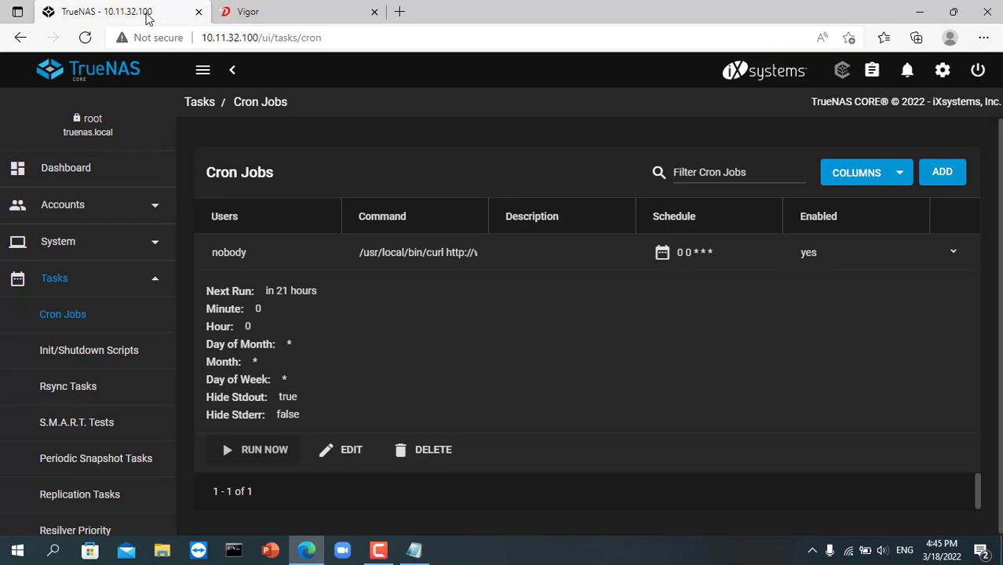
left_click(149, 289)
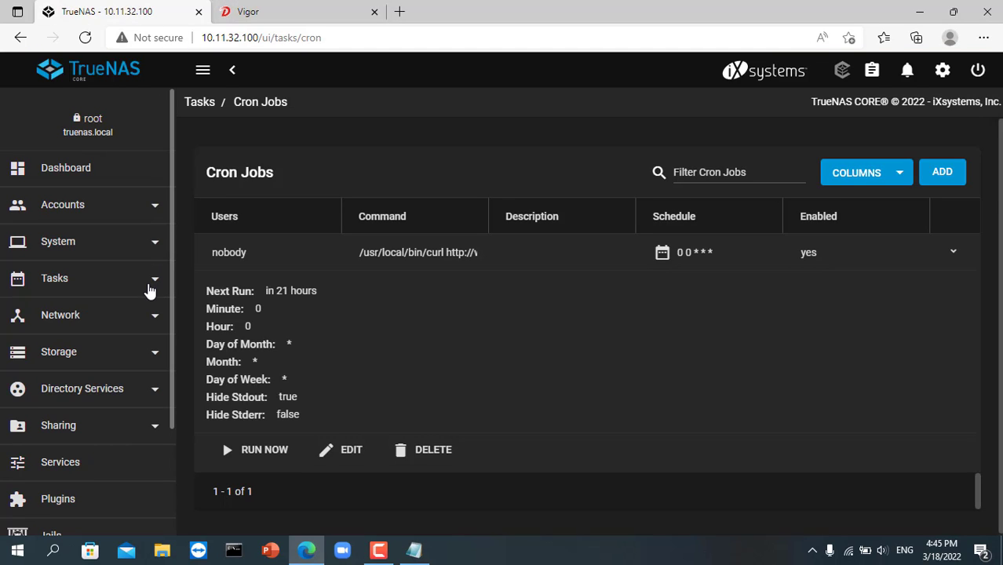
left_click(74, 504)
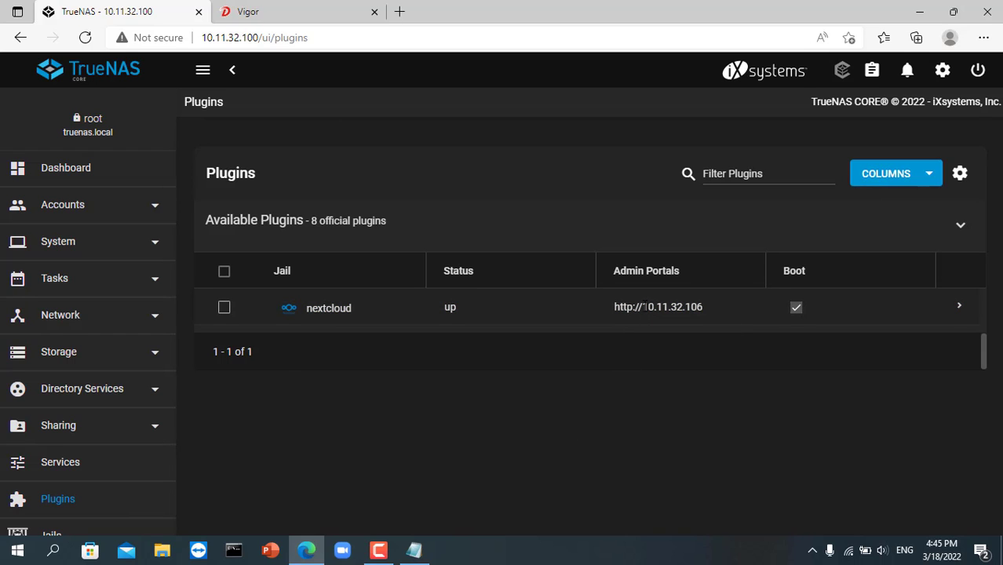
left_click_drag(643, 307, 705, 307)
key("ctrl+c")
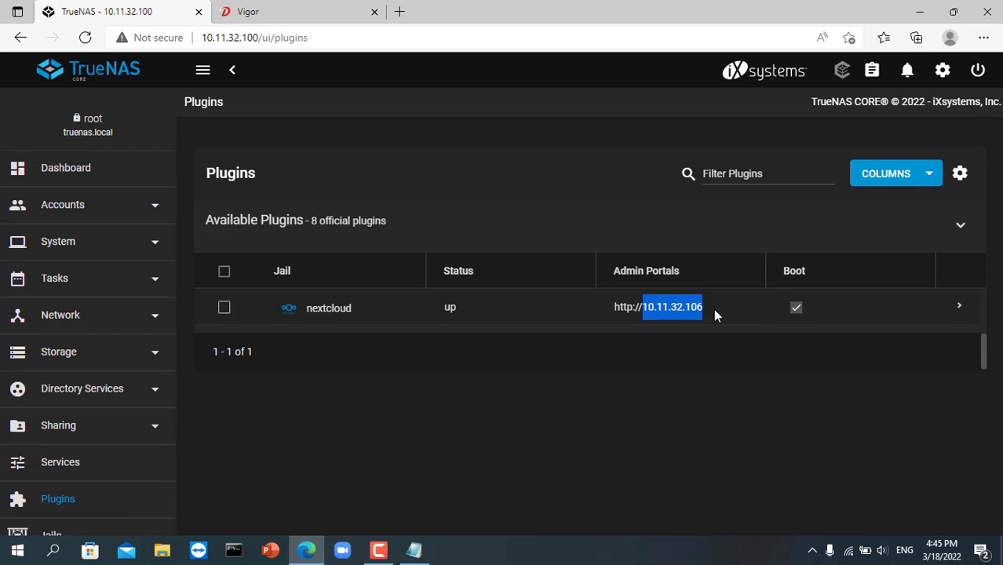
left_click(300, 8)
key("ctrl+v")
scroll(602, 296, "down", 1)
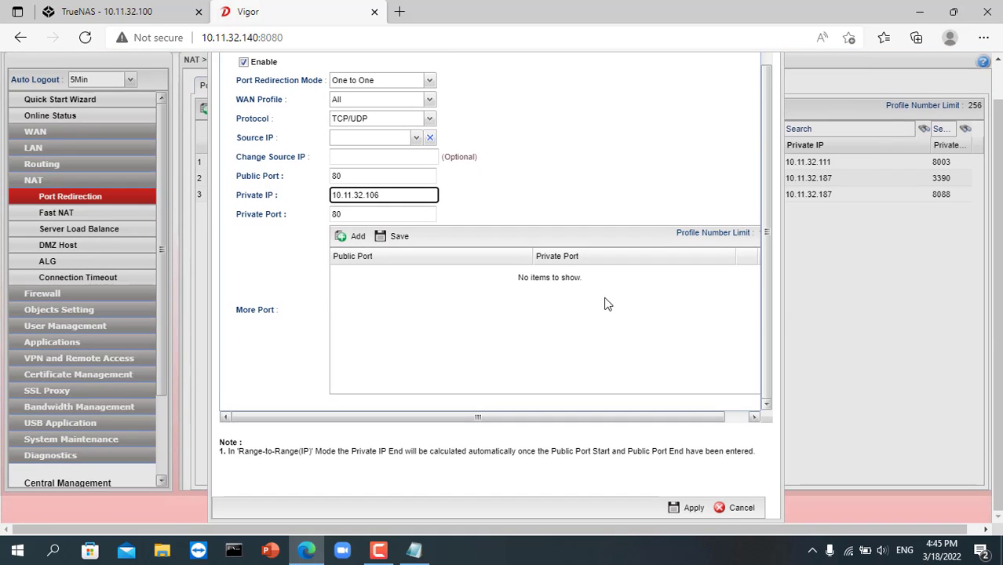
left_click(691, 517)
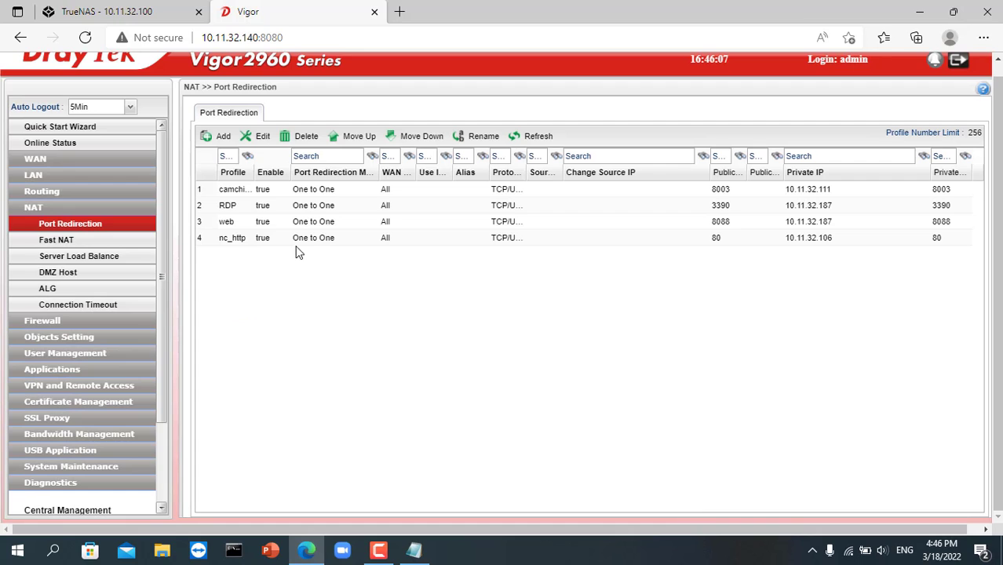
Add an enabled nc_https redirection profile with public port 443.
left_click(293, 239)
left_click(221, 136)
left_click(361, 91)
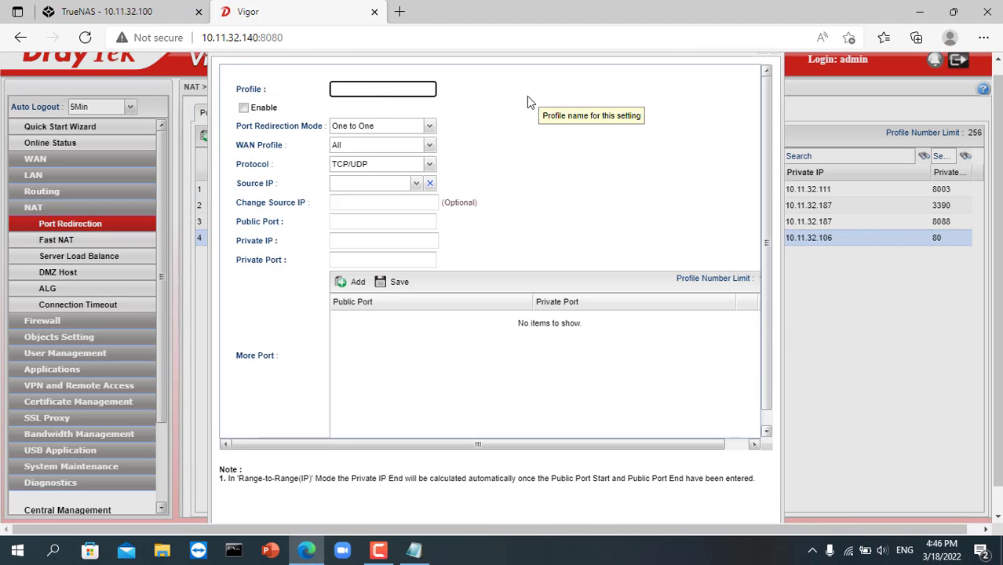
type("nc_https")
left_click(244, 109)
left_click(376, 224)
type("443")
Give nc_https private port 443 and private IP 10.11.32.106, then apply the rule.
left_click(390, 259)
type("3")
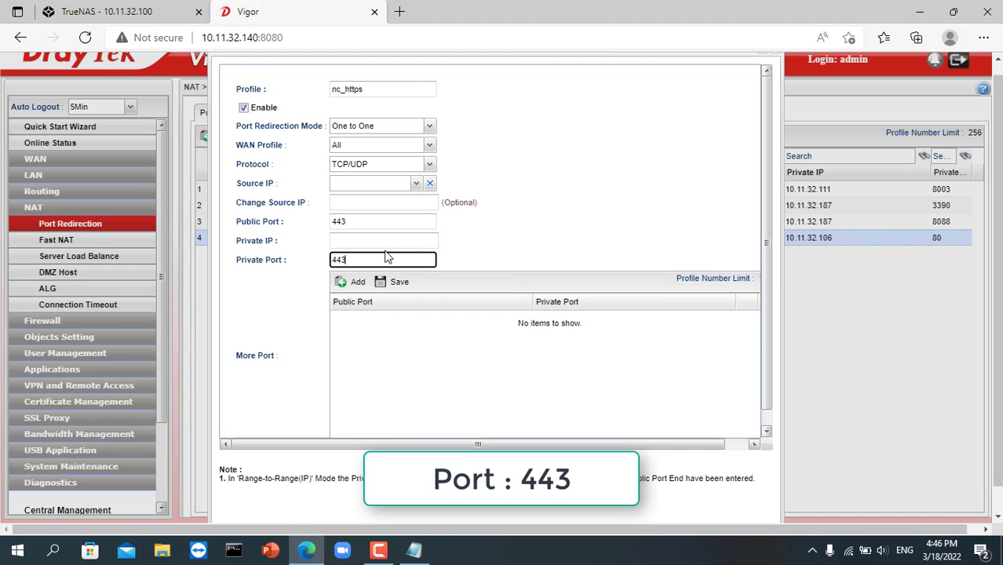
left_click(388, 241)
type("10.11.32.106")
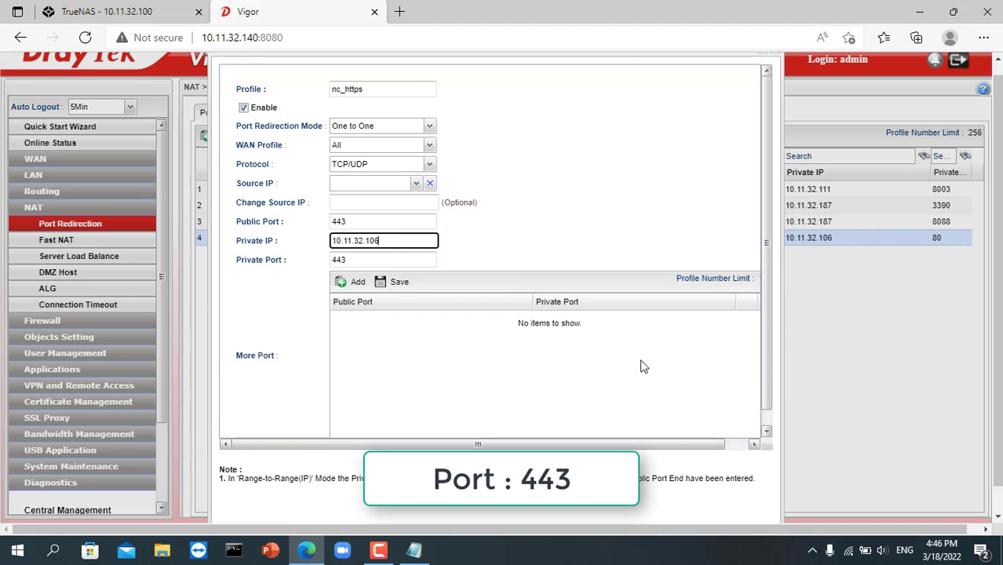
scroll(640, 367, "down", 1)
left_click(681, 508)
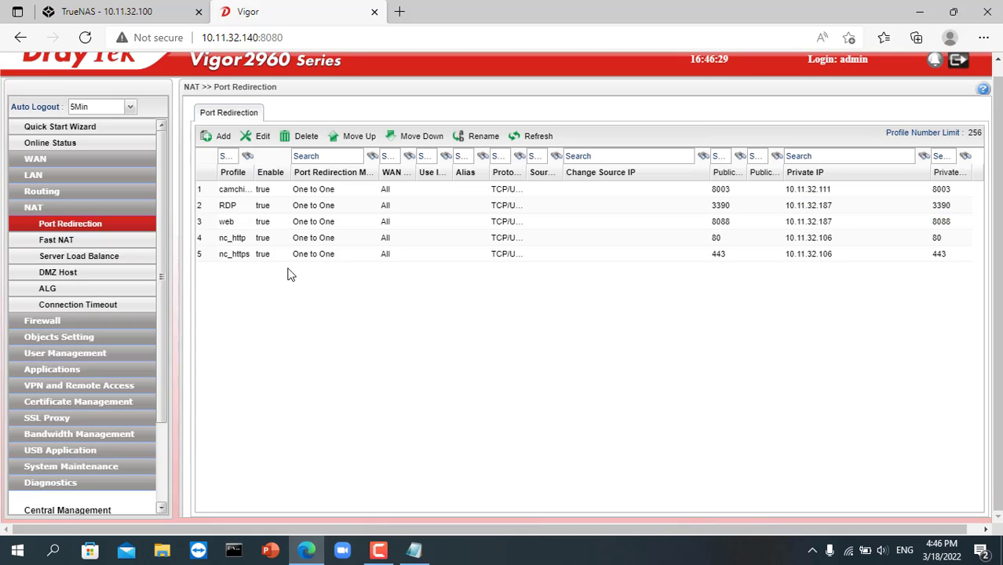
left_click(396, 242)
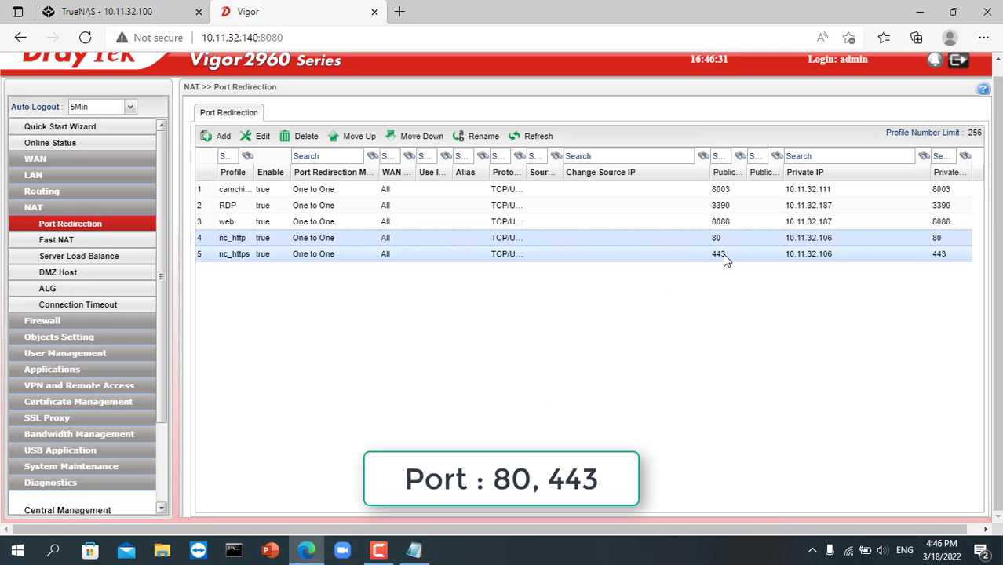
Note port forwarding 80,443 in the setup notes, save, and select the netvn.duckdns.org domain.
left_click(374, 13)
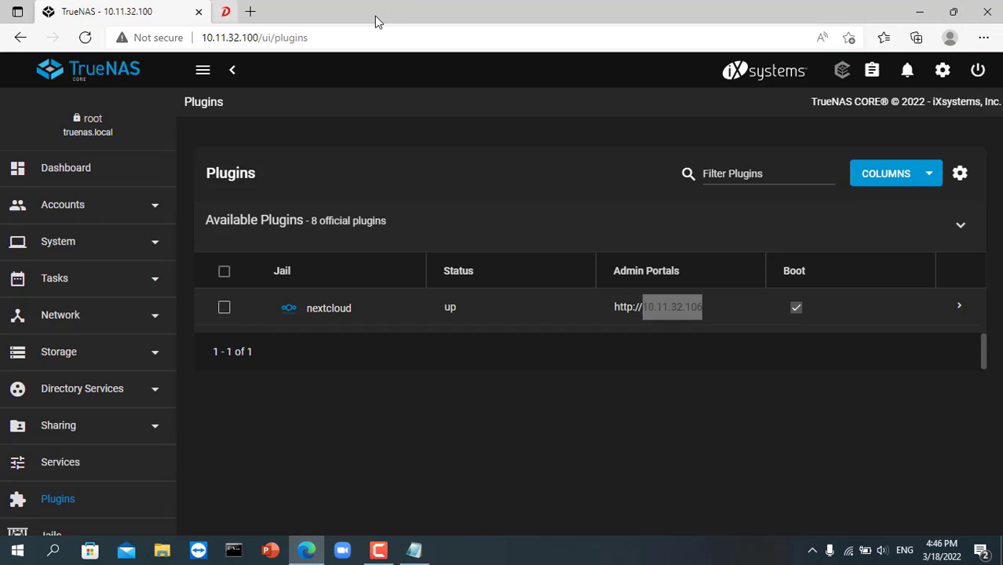
left_click(414, 549)
left_click(348, 179)
key("Tab")
type("80,443")
key("ctrl+s")
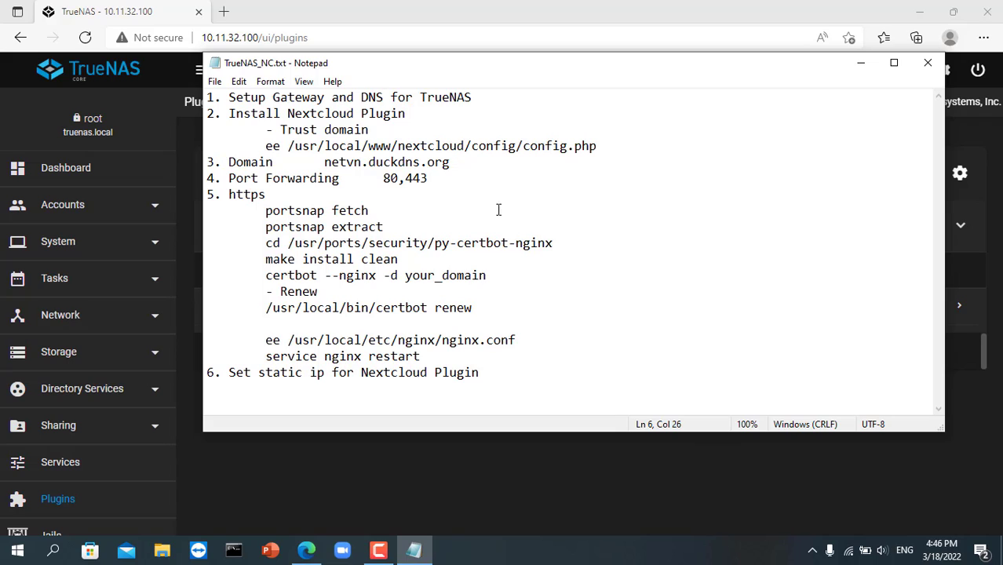
left_click_drag(324, 162, 485, 169)
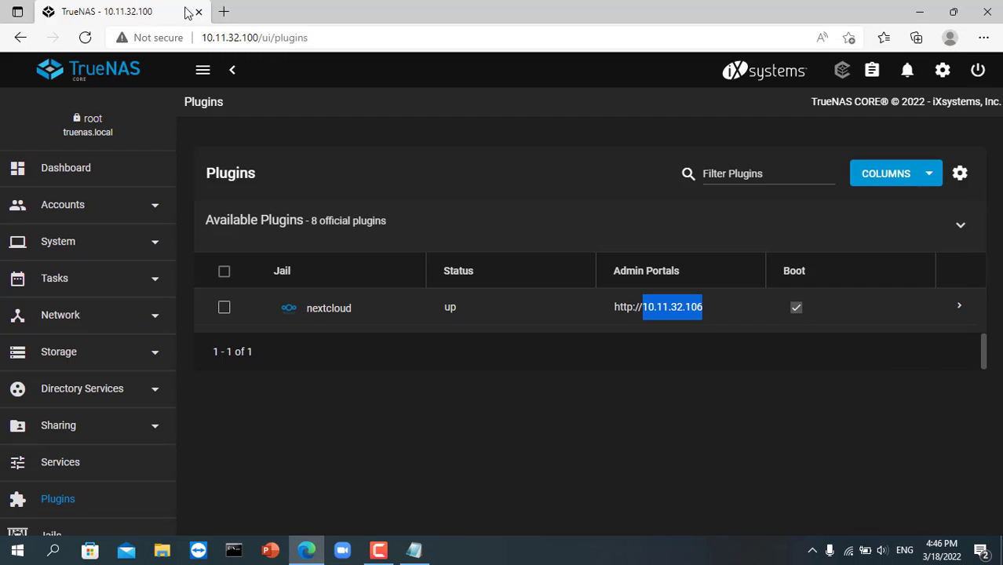
left_click(139, 10)
left_click(225, 12)
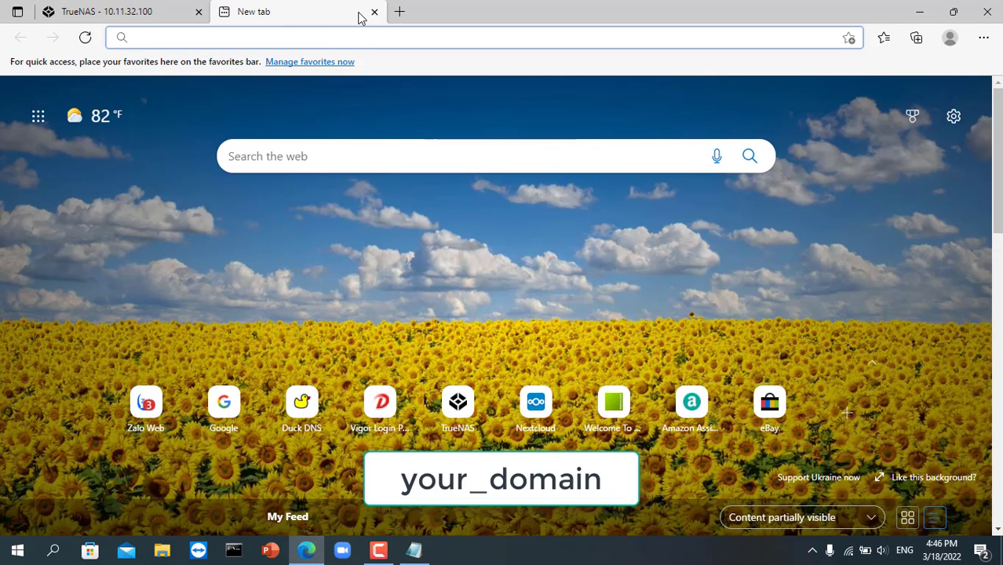
type("netvn.duckdns.org")
key("Return")
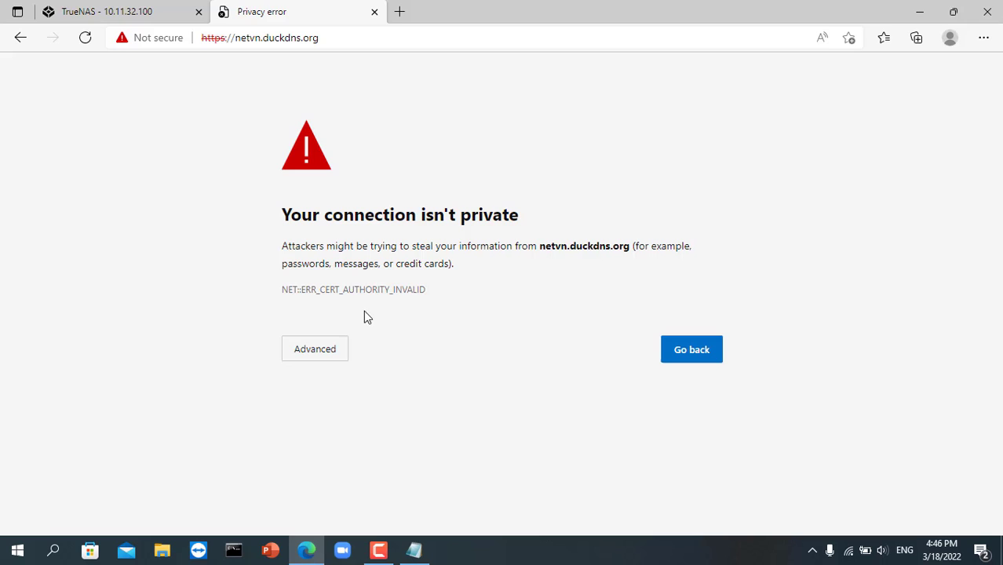
left_click(294, 349)
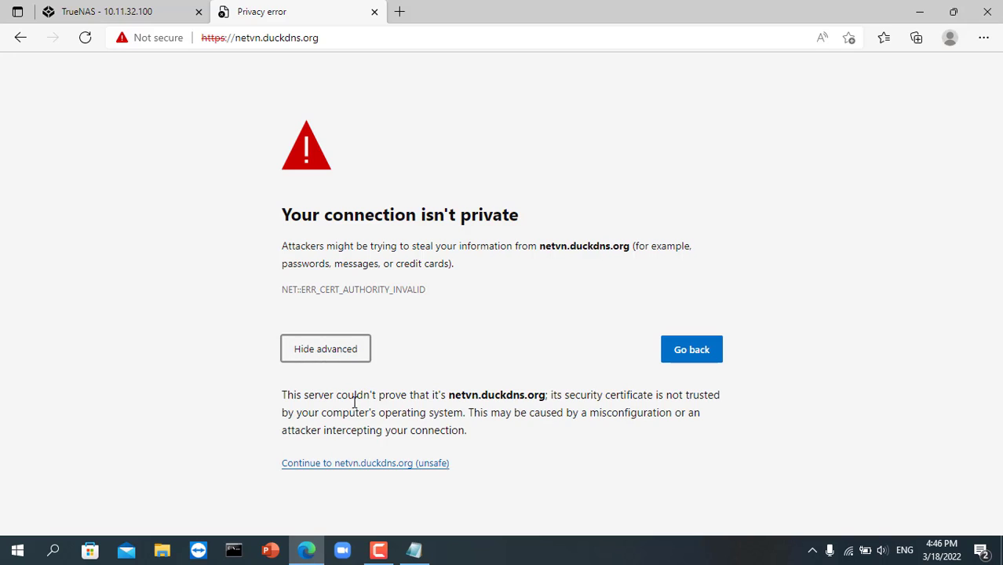
left_click(363, 462)
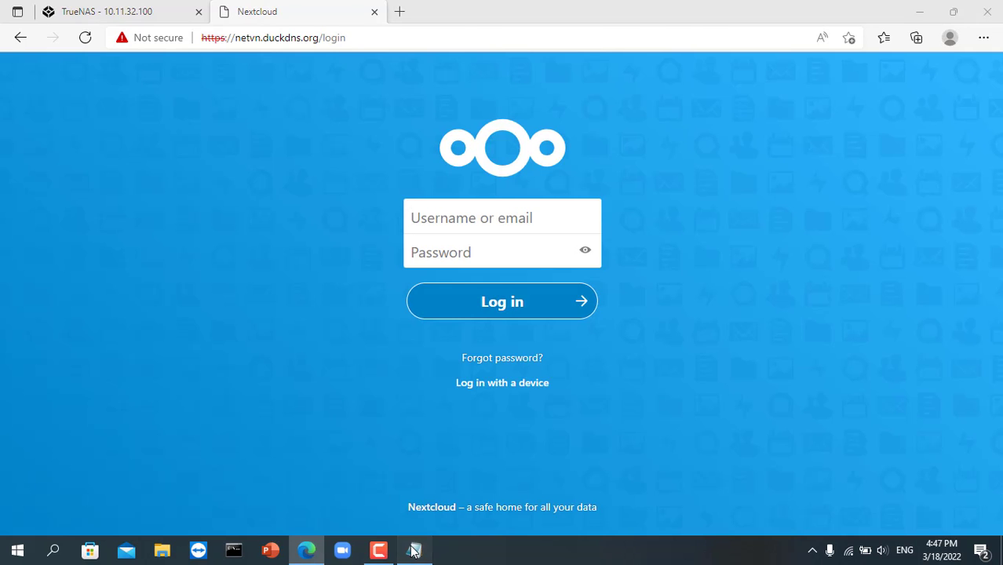
left_click(413, 549)
left_click_drag(210, 196, 487, 353)
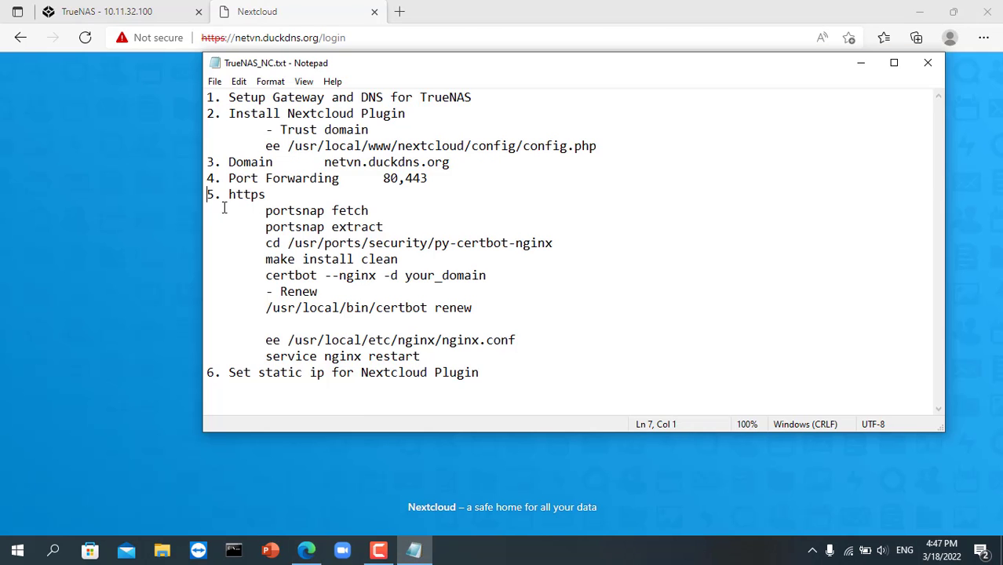
left_click(95, 192)
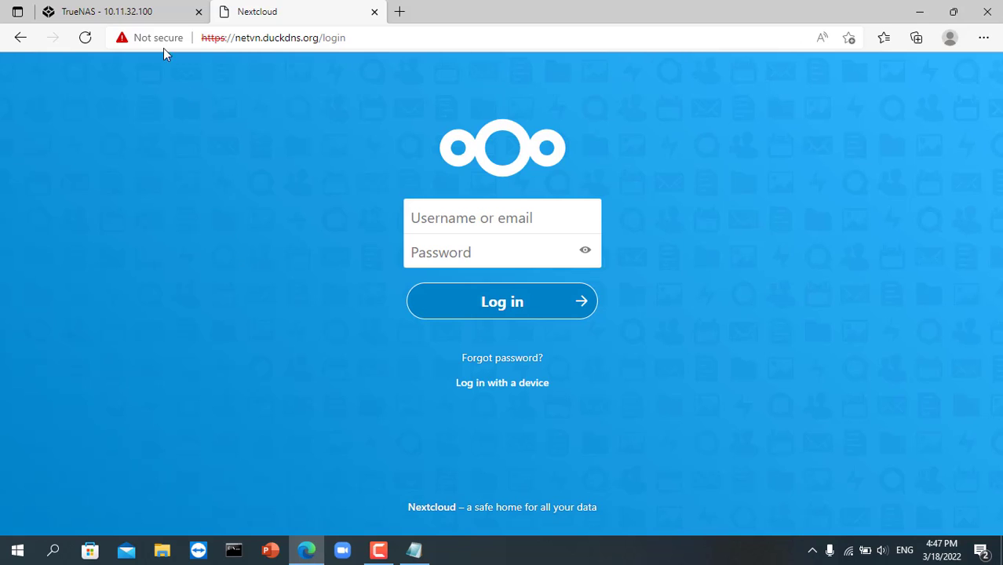
Open a shell in the nextcloud jail from the TrueNAS Jails list.
left_click(151, 18)
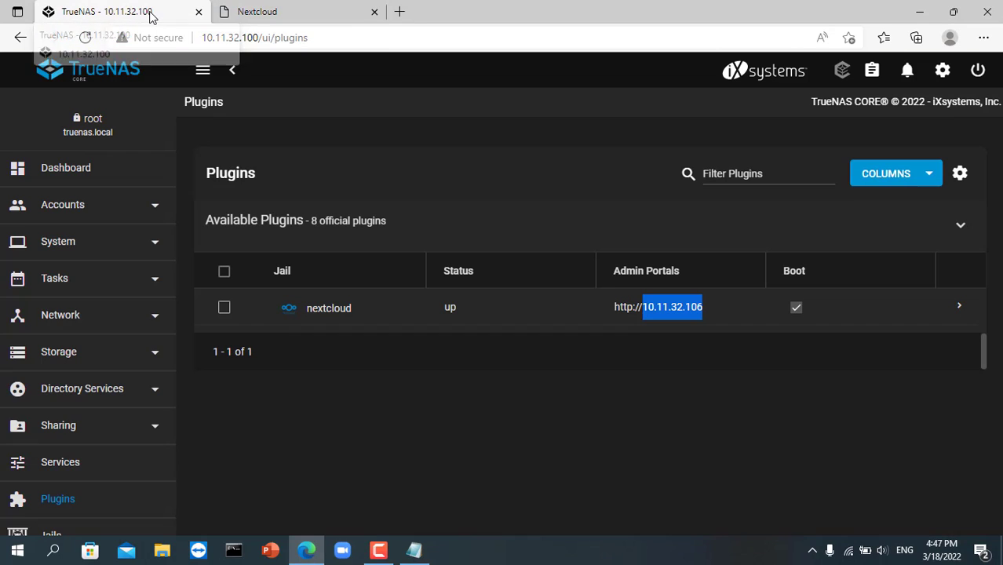
scroll(105, 479, "down", 1)
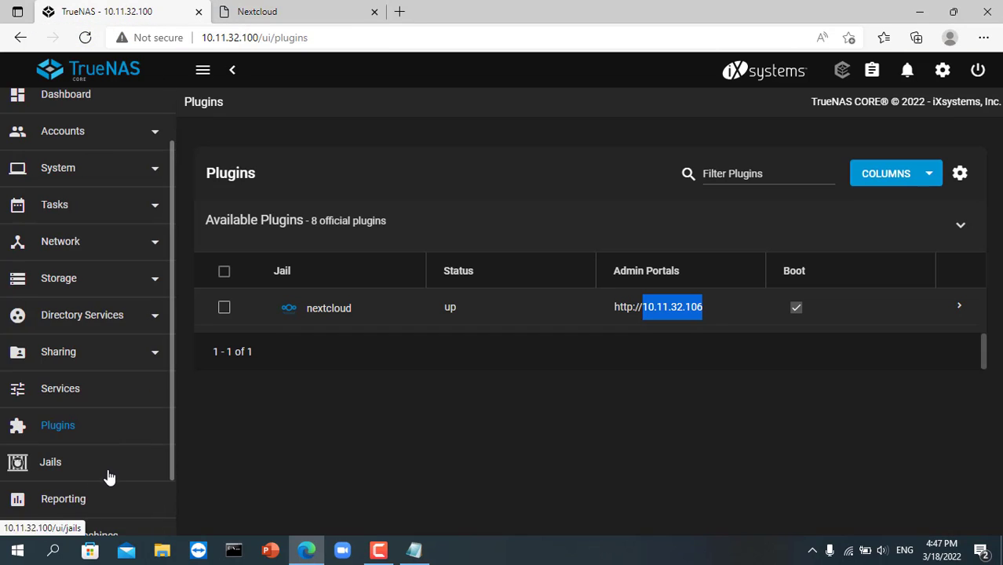
left_click(65, 470)
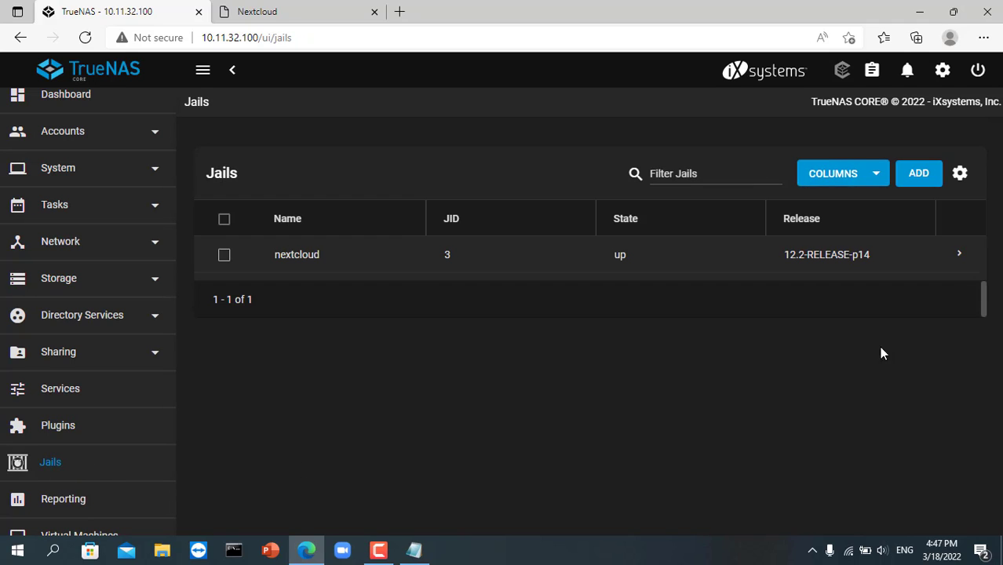
left_click(958, 257)
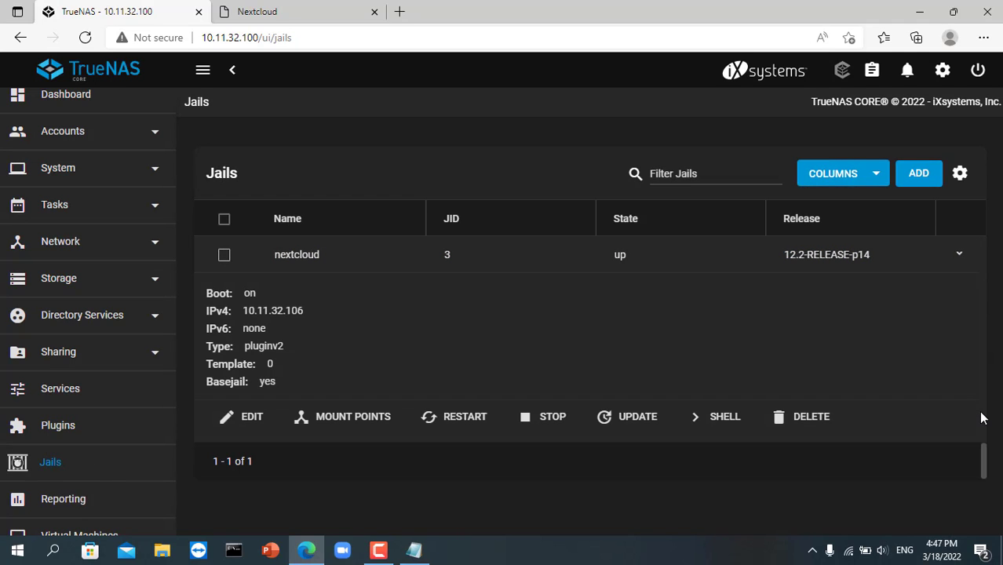
left_click(722, 418)
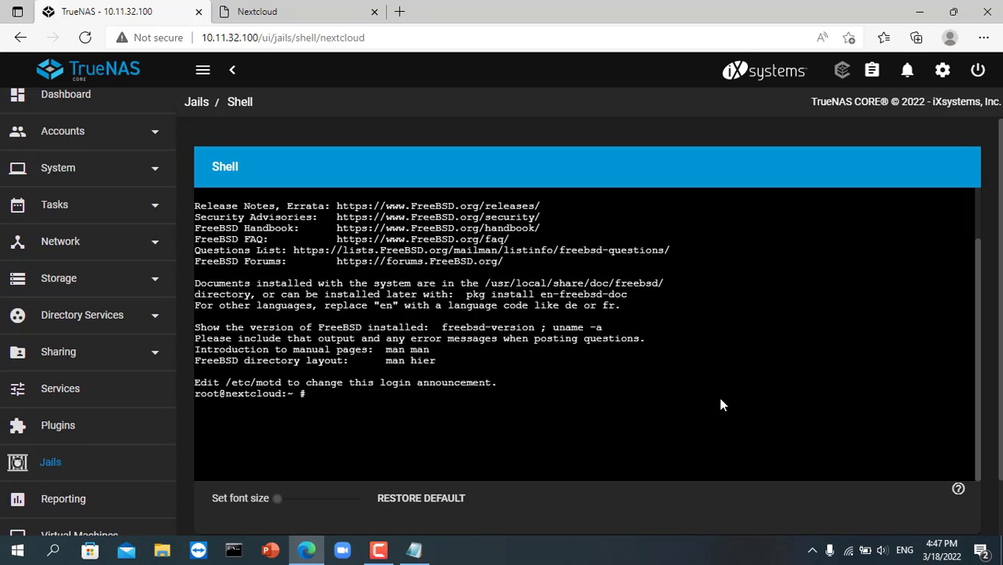
Run 'portsnap fetch' from the notes in the jail shell, then clear the screen.
left_click(413, 550)
left_click(297, 208)
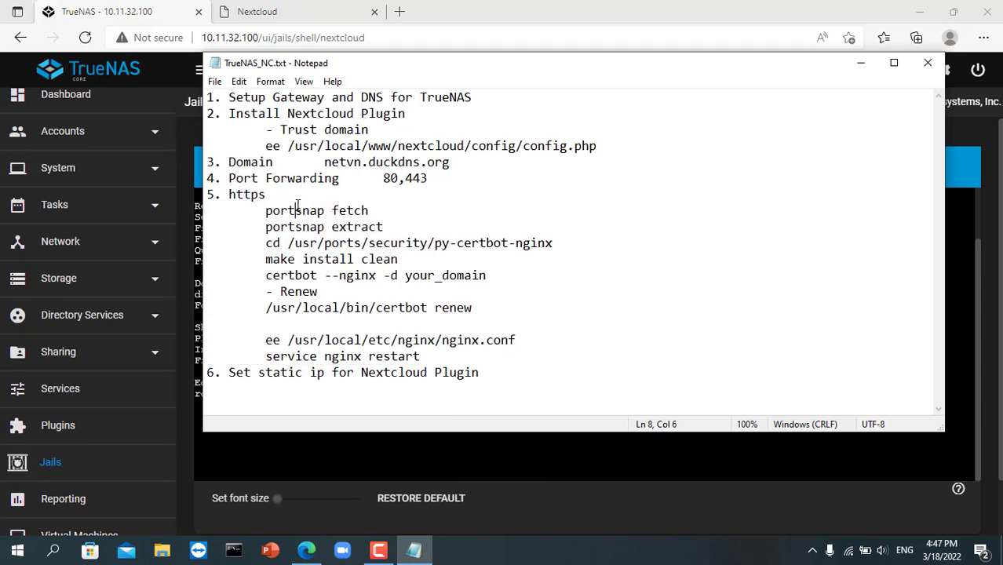
left_click_drag(268, 210, 370, 210)
left_click(860, 63)
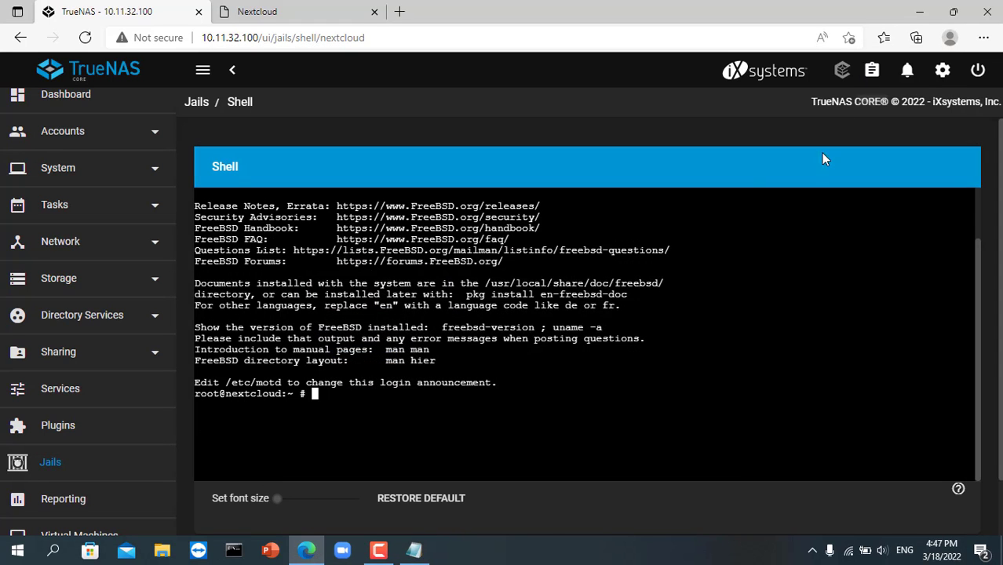
type("portsnap fetch")
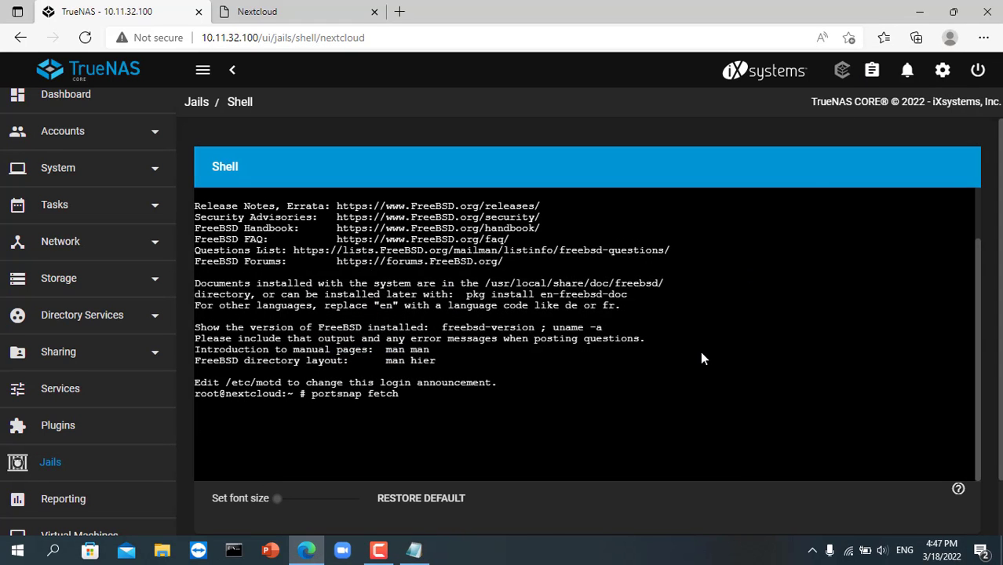
key("Return")
type("c")
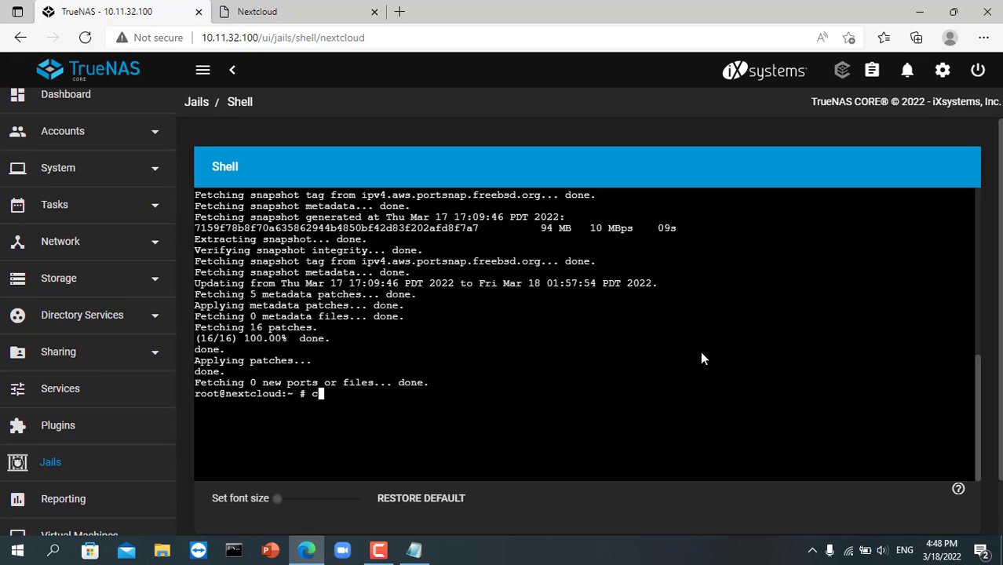
type("lear")
key("Return")
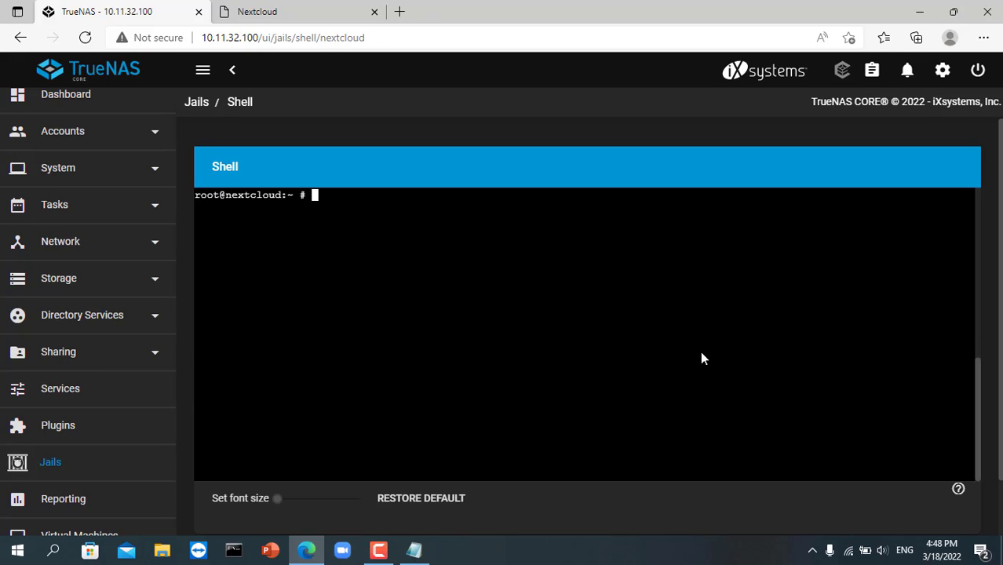
Run 'portsnap extract' in the jail shell, then clear the screen.
left_click(415, 550)
left_click_drag(266, 226, 383, 227)
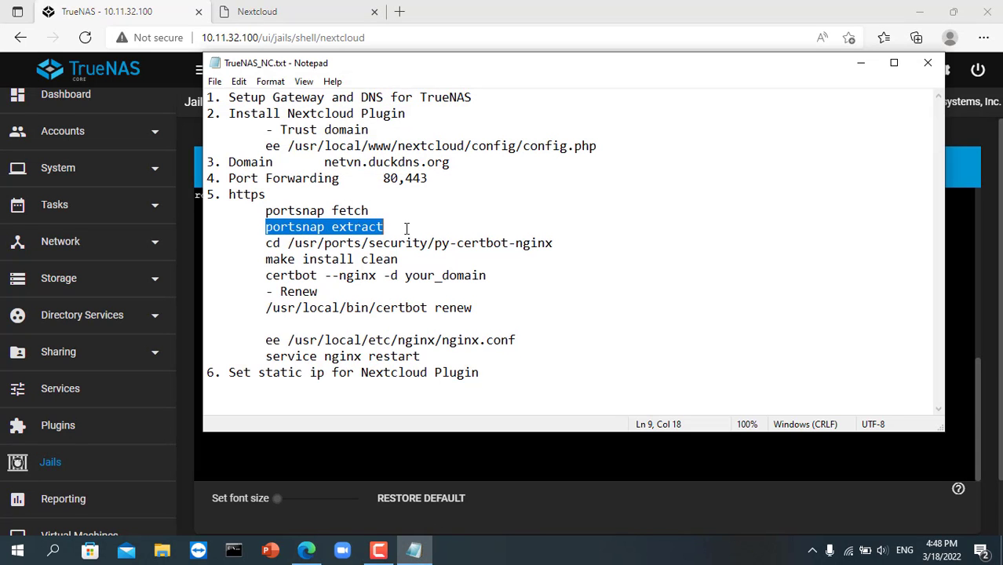
left_click(861, 63)
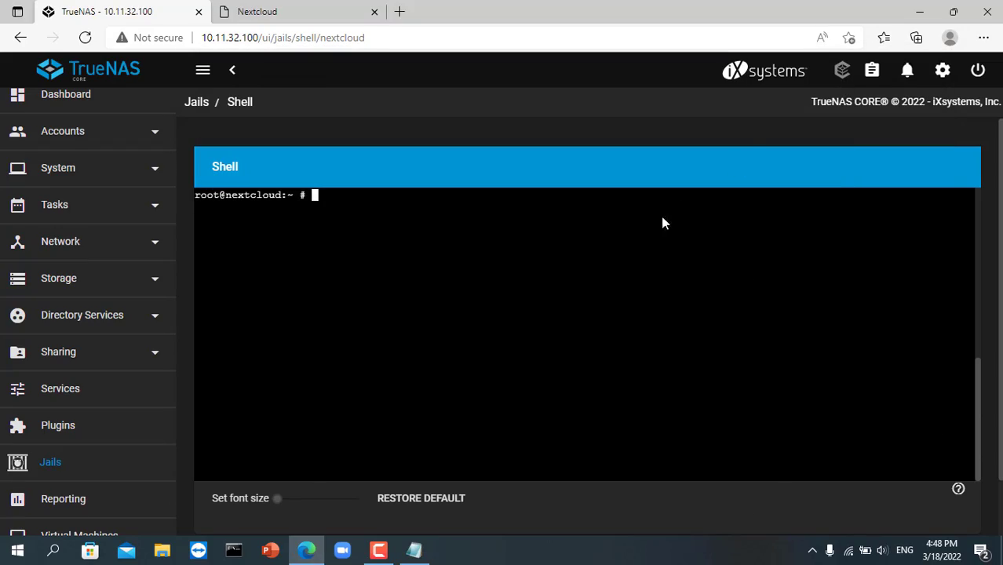
type("portsnap extract")
key("Return")
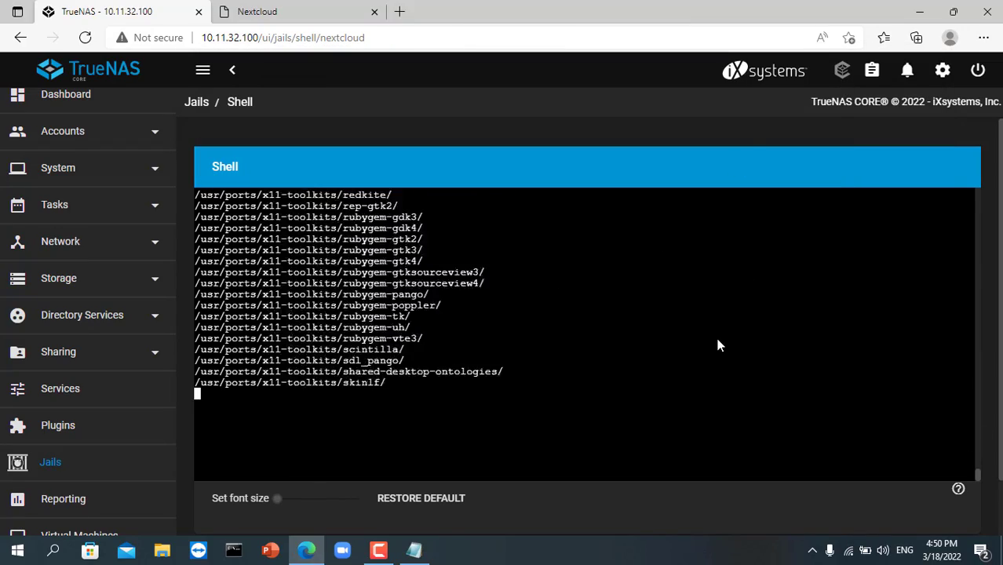
type("clear")
key("Return")
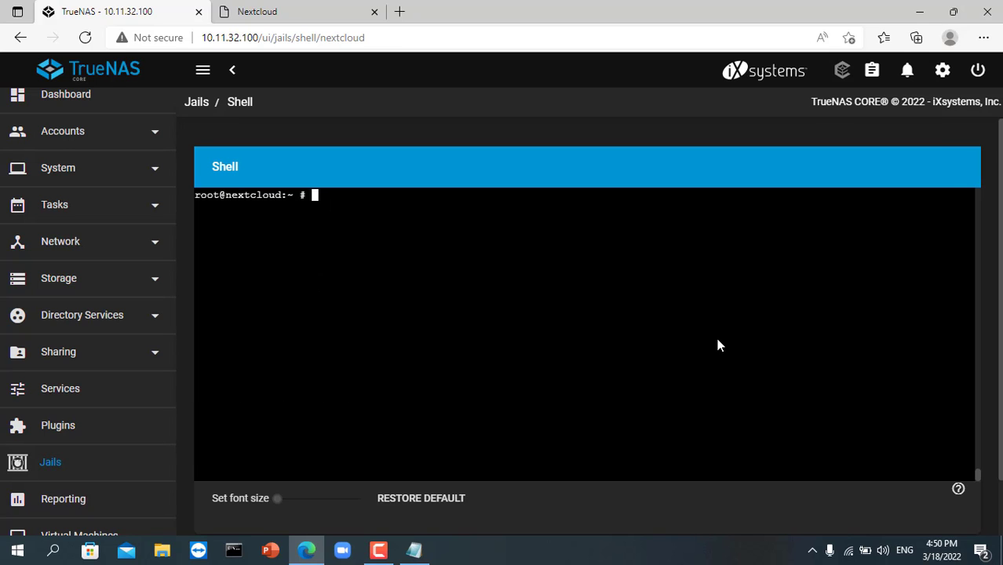
Change into /usr/ports/security/py-certbot-nginx in the jail shell.
left_click(424, 551)
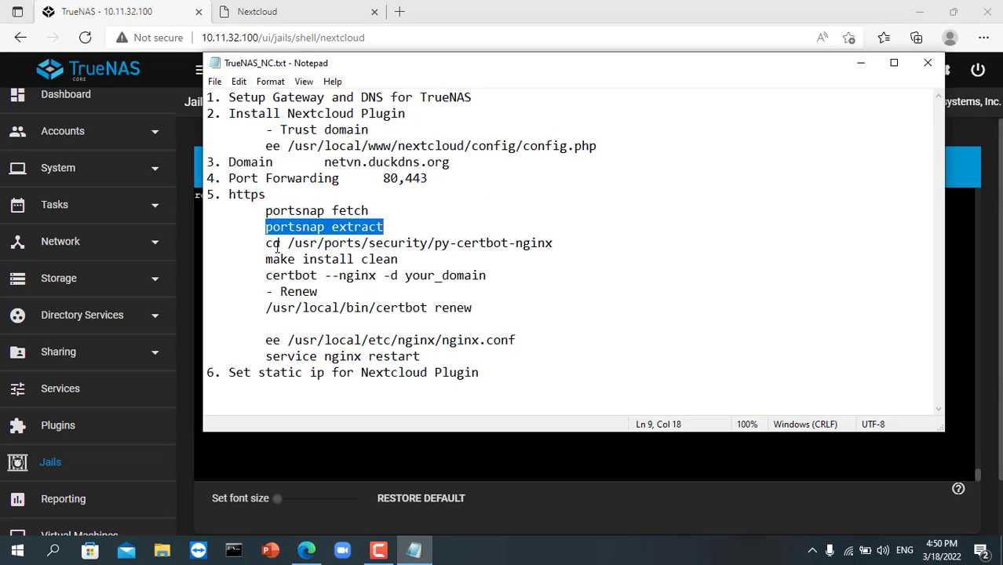
left_click_drag(266, 243, 555, 243)
key("ctrl+c")
left_click(861, 63)
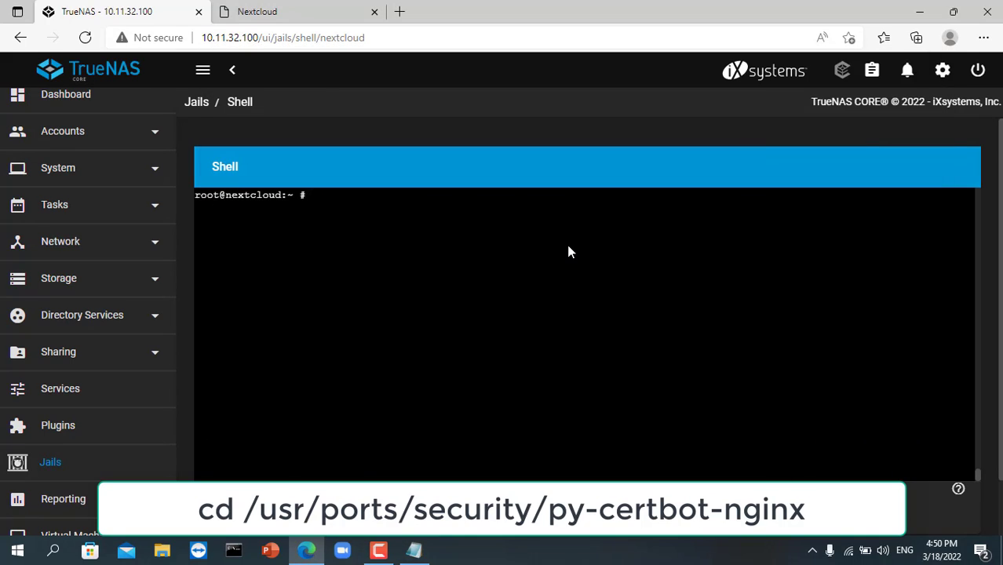
key("ctrl+v")
key("Return")
Run 'make install clean' to build and install py-certbot-nginx, then clear the screen.
left_click(413, 550)
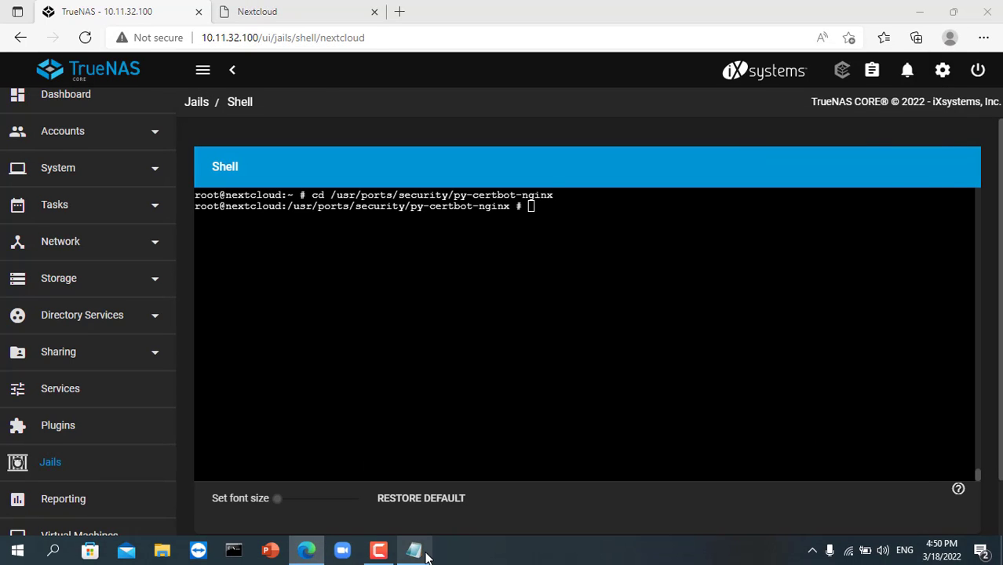
left_click_drag(265, 259, 399, 259)
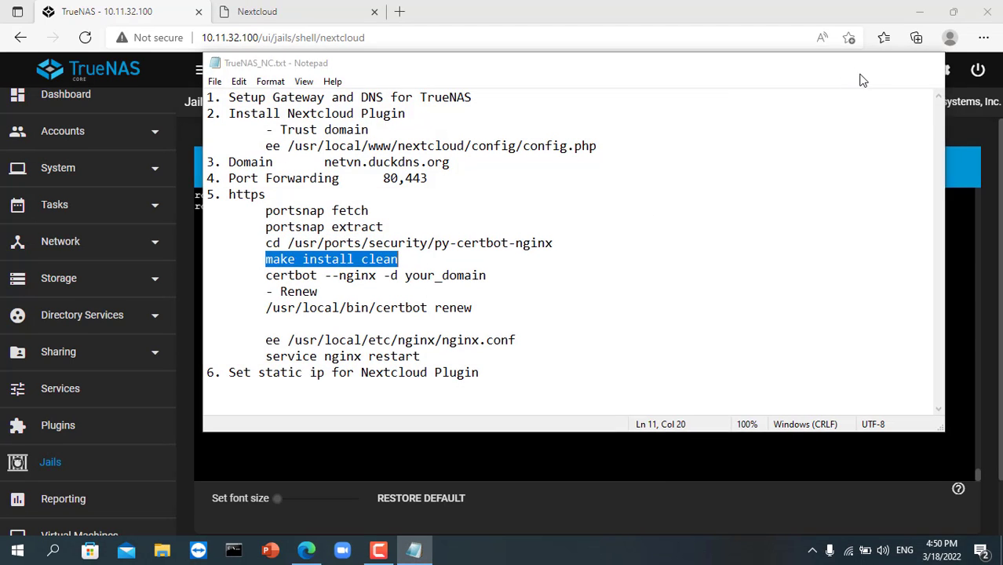
key("ctrl+c")
left_click(860, 62)
key("ctrl+v")
key("Return")
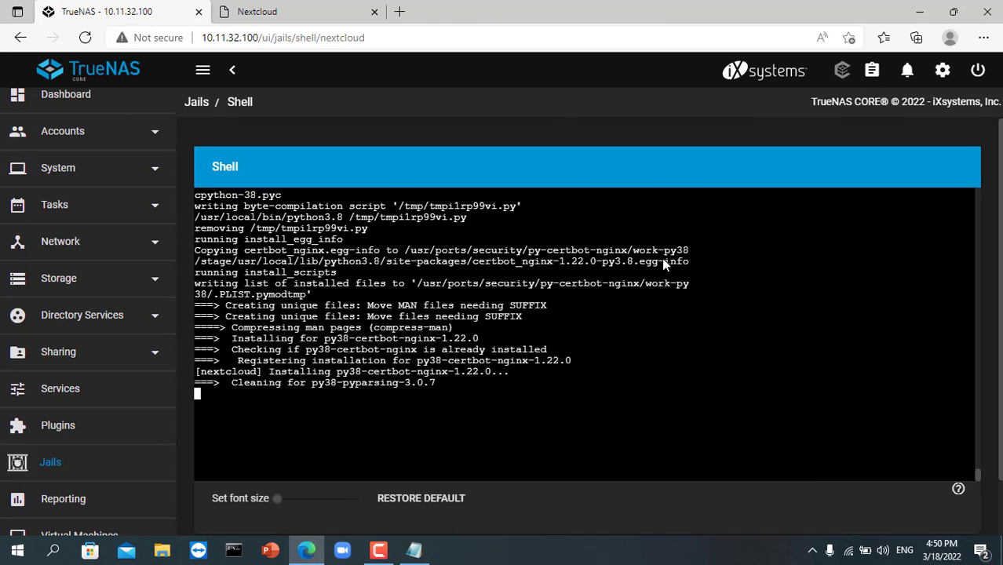
type("clear")
key("Return")
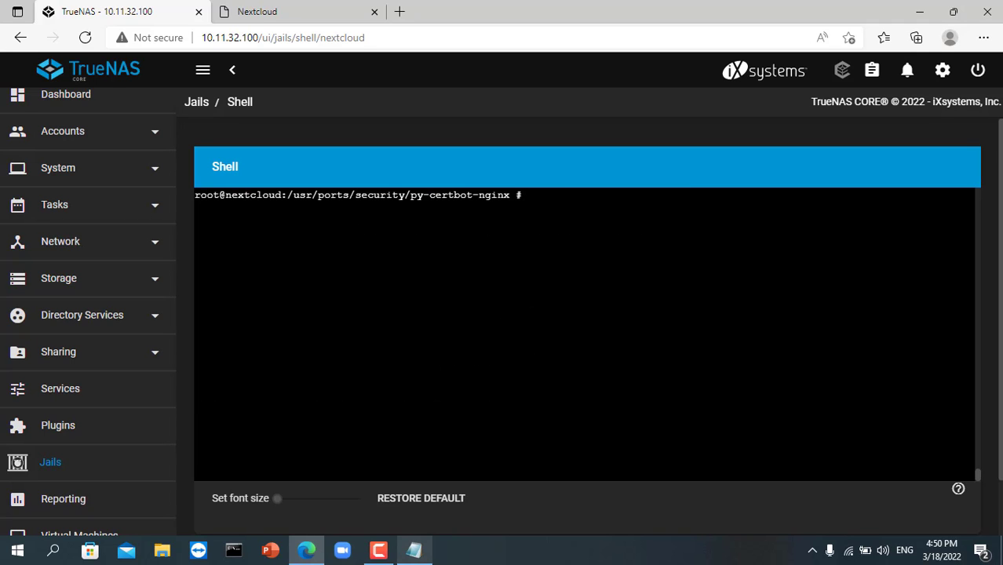
Edit the notes' certbot line to 'certbot --nginx -d netvn.duckdns.org'.
left_click(413, 549)
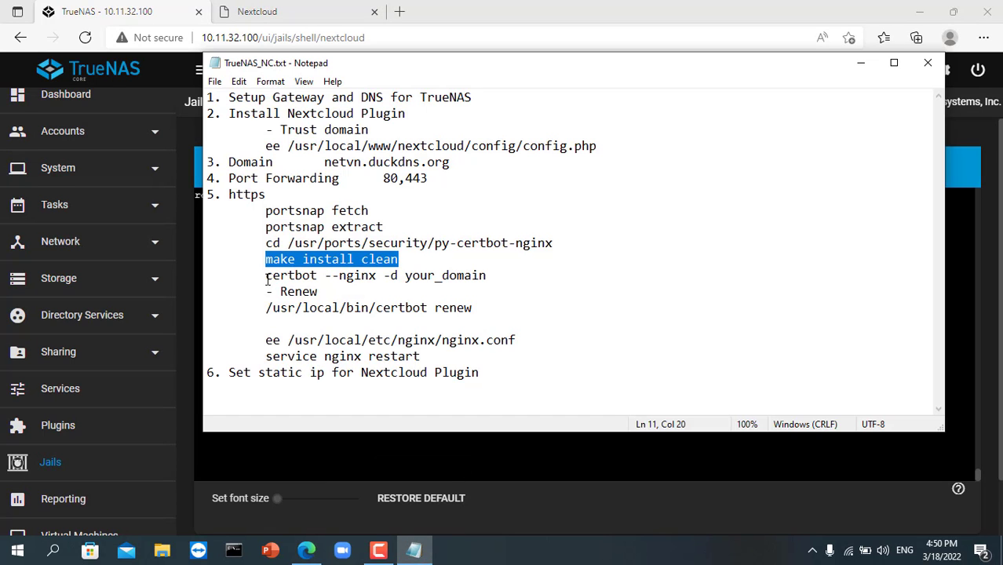
left_click_drag(266, 275, 493, 276)
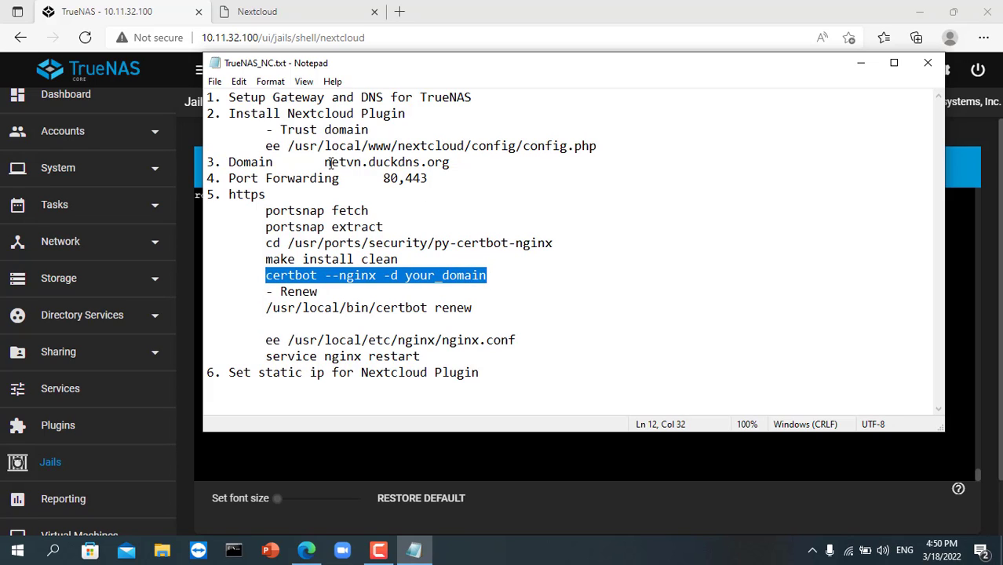
left_click_drag(325, 162, 461, 165)
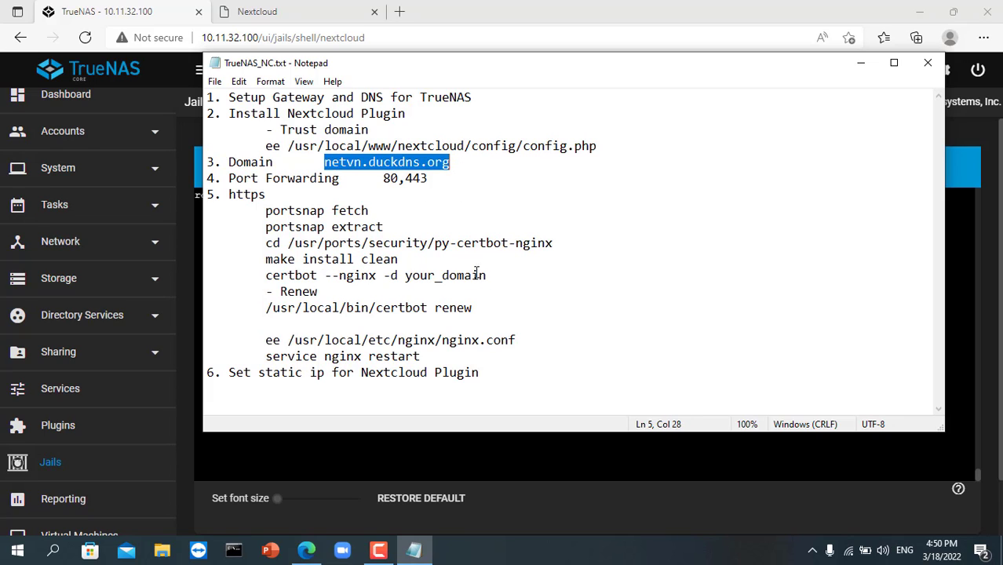
left_click_drag(486, 276, 412, 277)
key("ctrl+v")
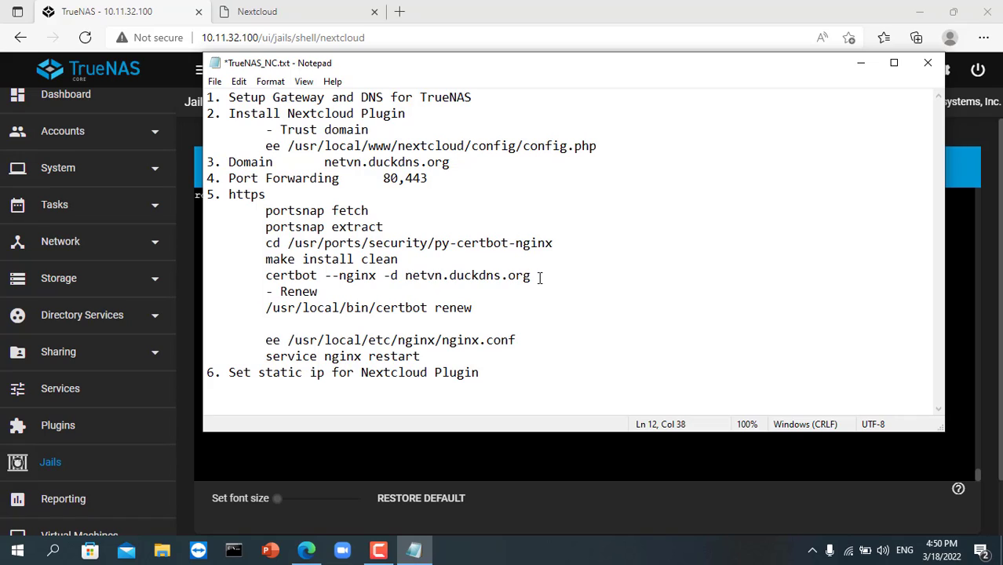
left_click_drag(539, 278, 267, 275)
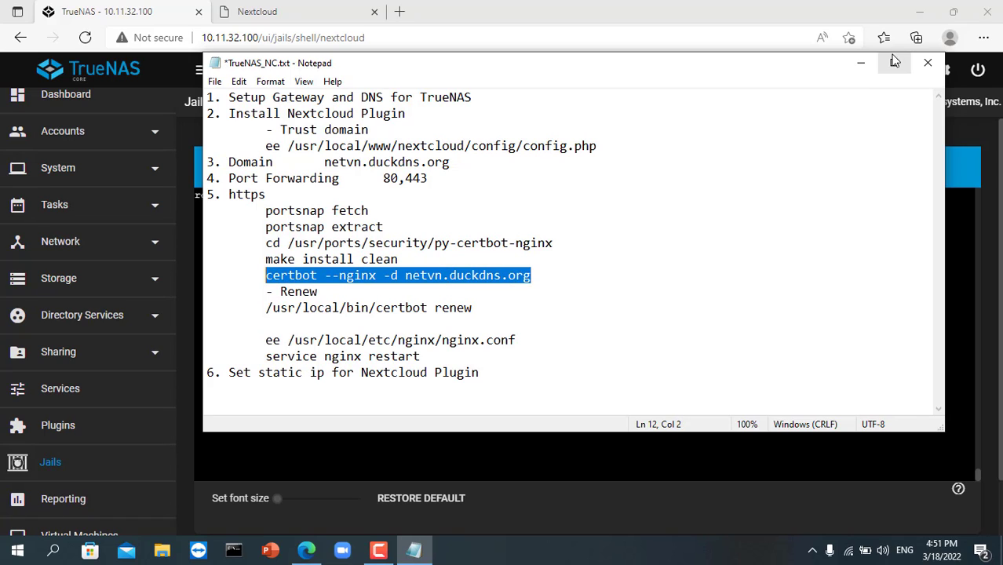
Run the certbot command in the jail, entering the contact e-mail and answering Y then N.
left_click(860, 62)
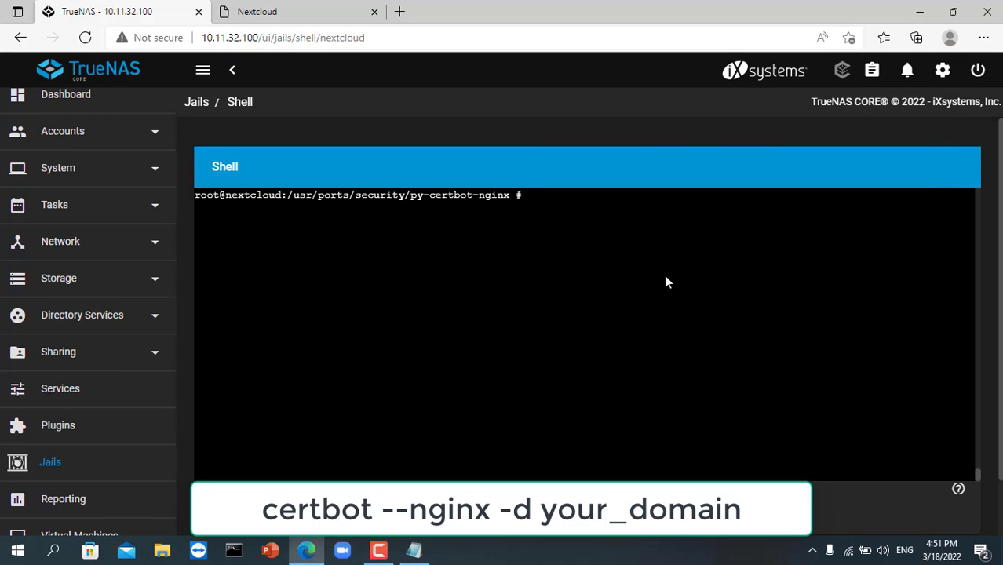
key("ctrl+v")
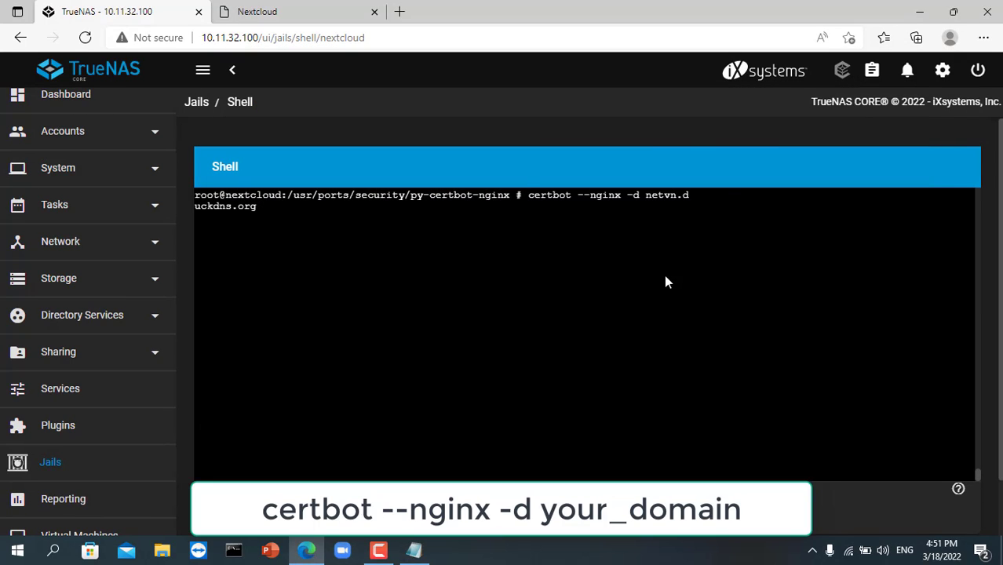
key("Return")
key("Return")
type("Y)es/(N)o: Y")
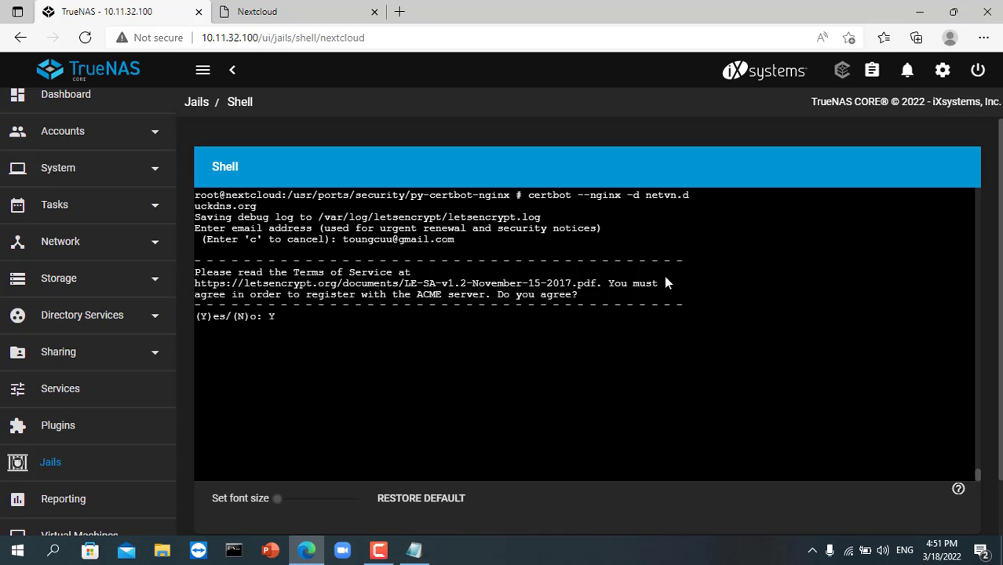
key("Return")
type("N")
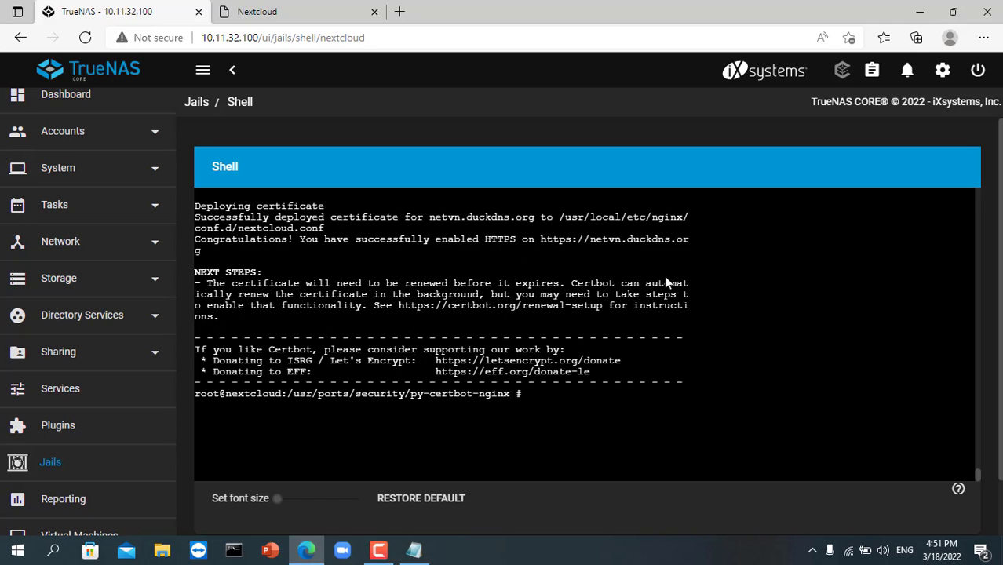
Return to the home directory with cd and clear the shell.
type("cd")
key("Return")
type("clear")
key("Return")
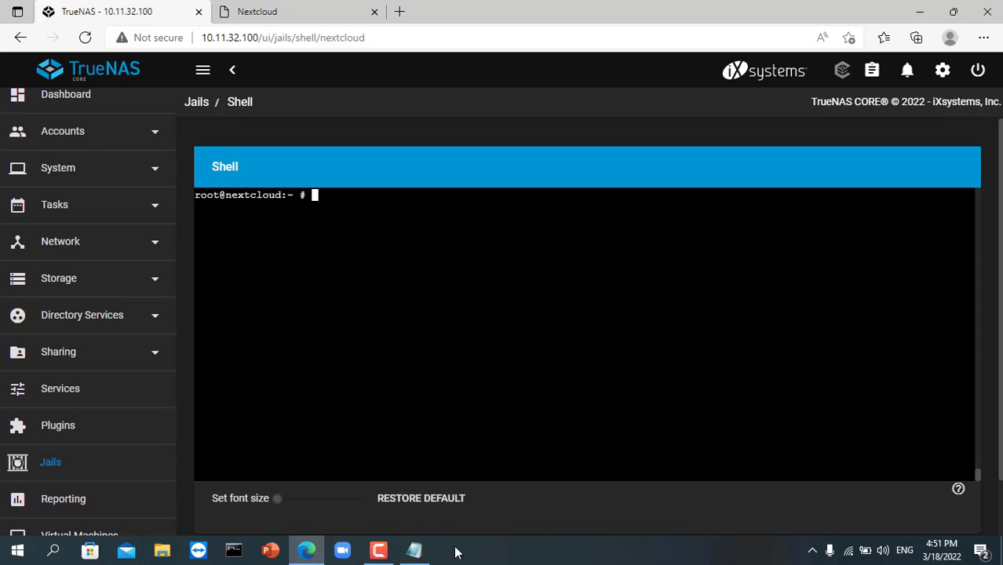
Open /usr/local/etc/nginx/nginx.conf in the ee editor inside the nextcloud jail.
left_click(413, 549)
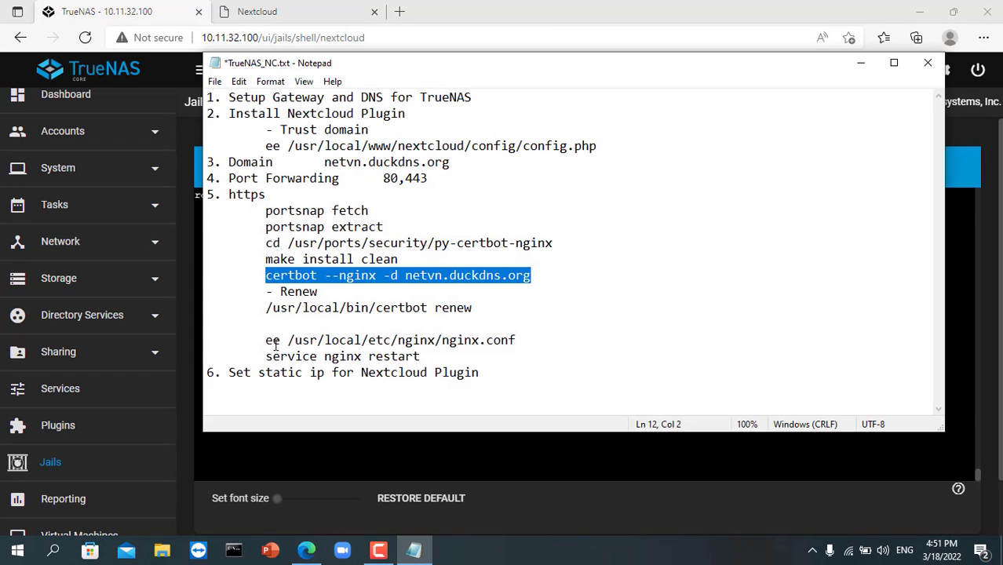
left_click_drag(268, 342, 516, 340)
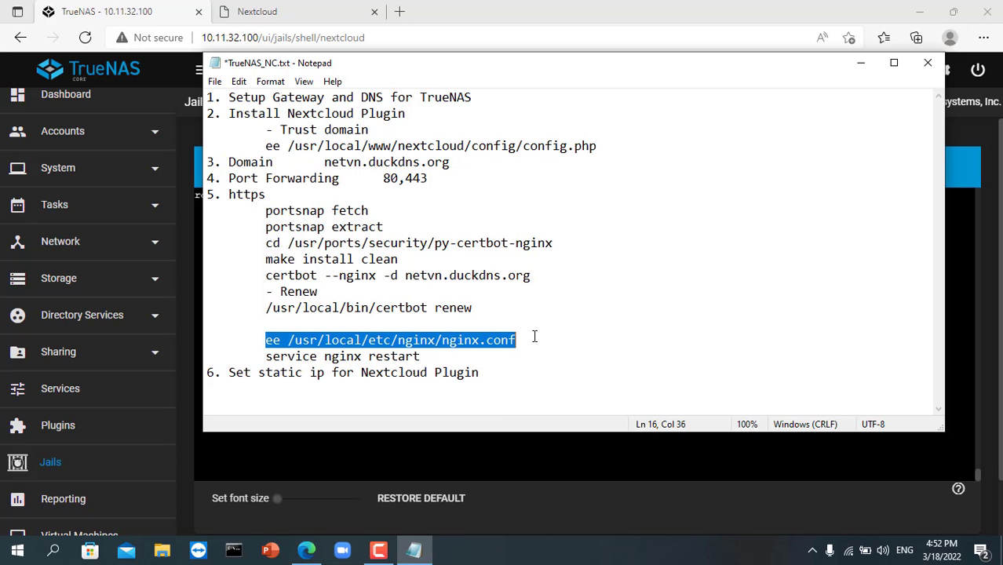
left_click(859, 62)
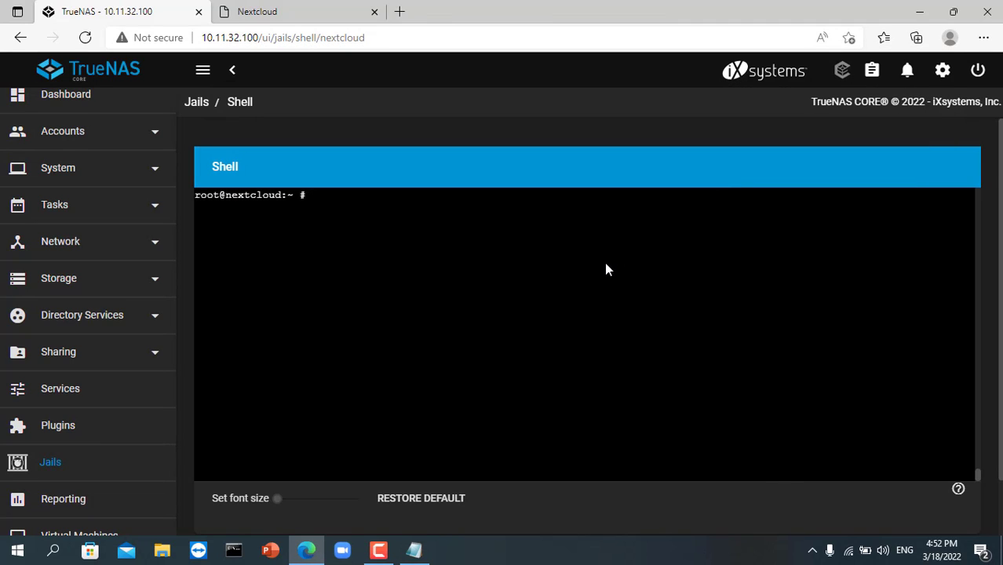
type("ee /usr/local/etc/nginx/nginx.conf")
key("Return")
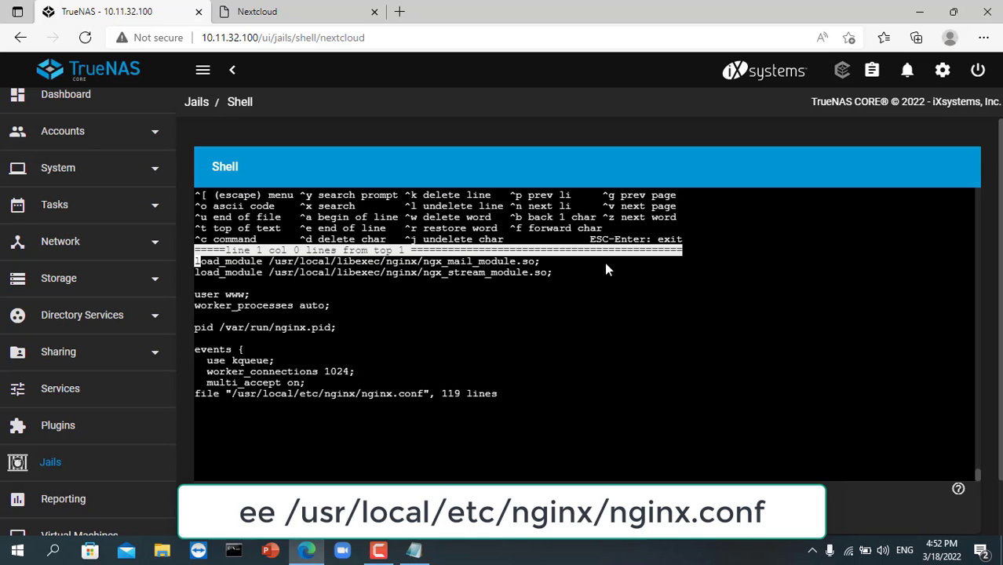
Locate the truenas SSL certificate paths and copy the netvn.duckdns.org domain from the notes.
key("Down")
key("Down")
key("Down")
key("Down")
key("Down")
key("Down")
key("Down")
key("Down")
key("Down")
key("Down")
key("Down")
key("Down")
key("Down")
key("Down")
key("Down")
key("Down")
key("Down")
key("Down")
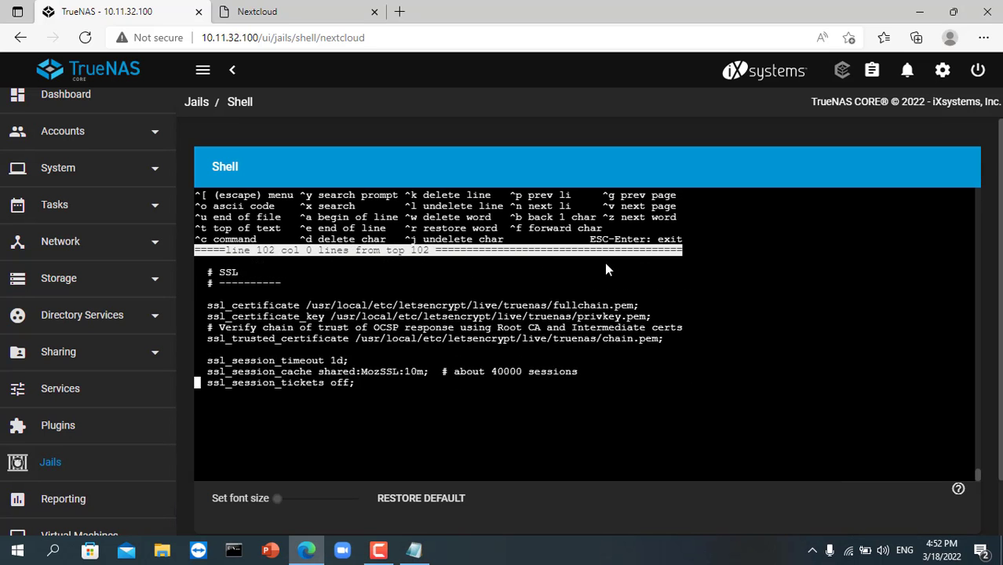
mouse_move(502, 306)
left_mouse_down()
mouse_move(547, 305)
mouse_move(574, 316)
mouse_move(590, 339)
left_mouse_up()
left_click(571, 341)
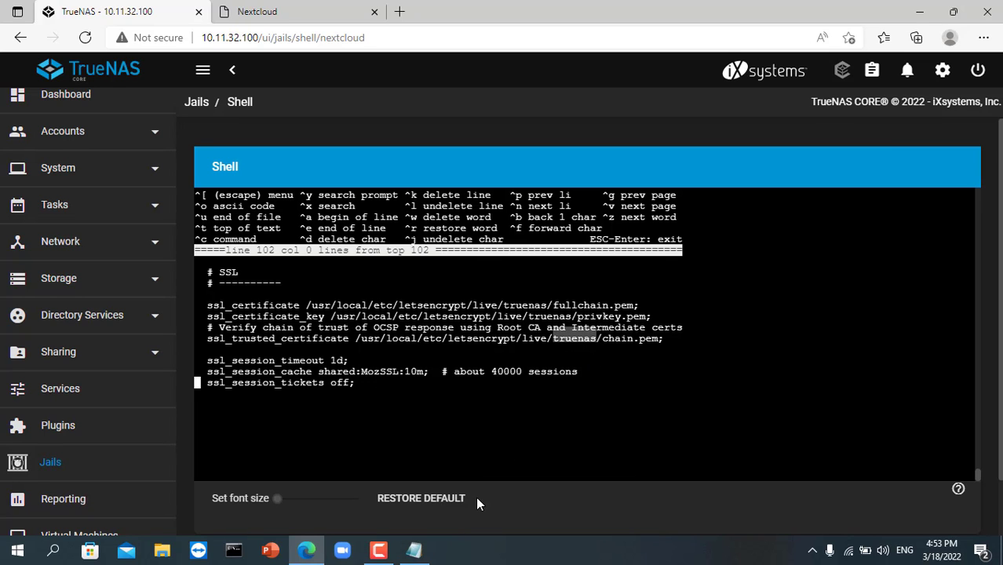
left_click(414, 551)
left_click_drag(405, 277, 532, 276)
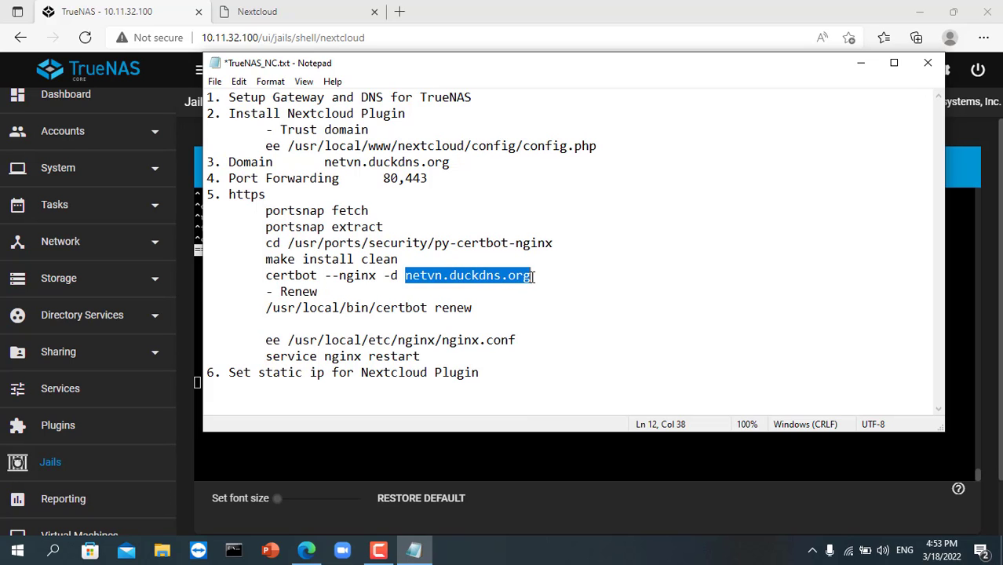
left_click(859, 62)
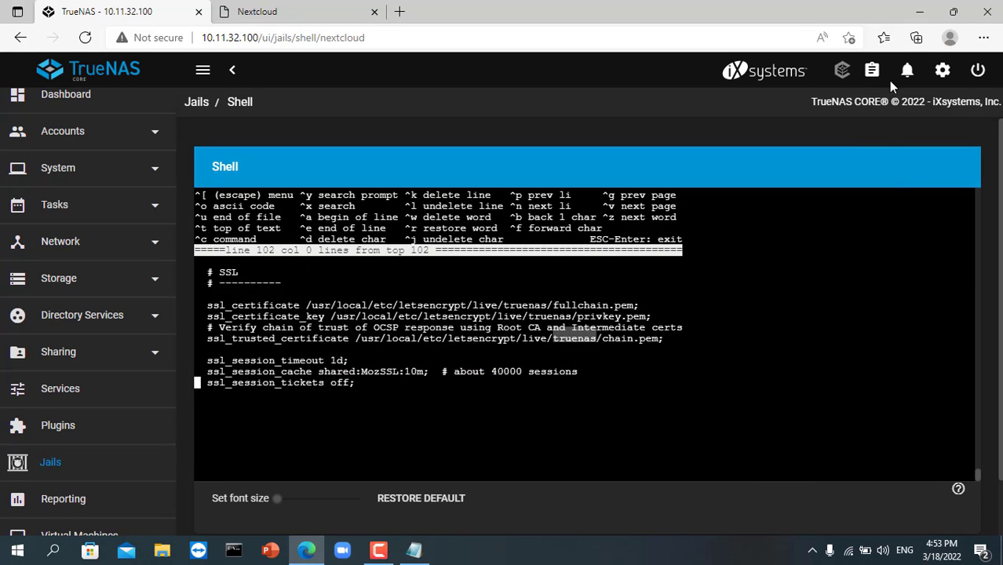
Replace truenas with netvn.duckdns.org in the fullchain, private key and chain certificate paths.
key("Up")
key("Up")
key("Up")
key("Up")
key("Up")
key("Up")
key("Up")
key("Right")
key("Right")
key("Right")
key("BackSpace")
key("BackSpace")
key("BackSpace")
type("netvn.duckdns.org")
key("Down")
key("BackSpace")
key("BackSpace")
key("BackSpace")
type("netvn.duckdns.org")
key("Down")
key("Down")
key("Right")
key("Right")
key("Right")
key("BackSpace")
key("BackSpace")
key("BackSpace")
key("BackSpace")
type("netvn.duckdns.org")
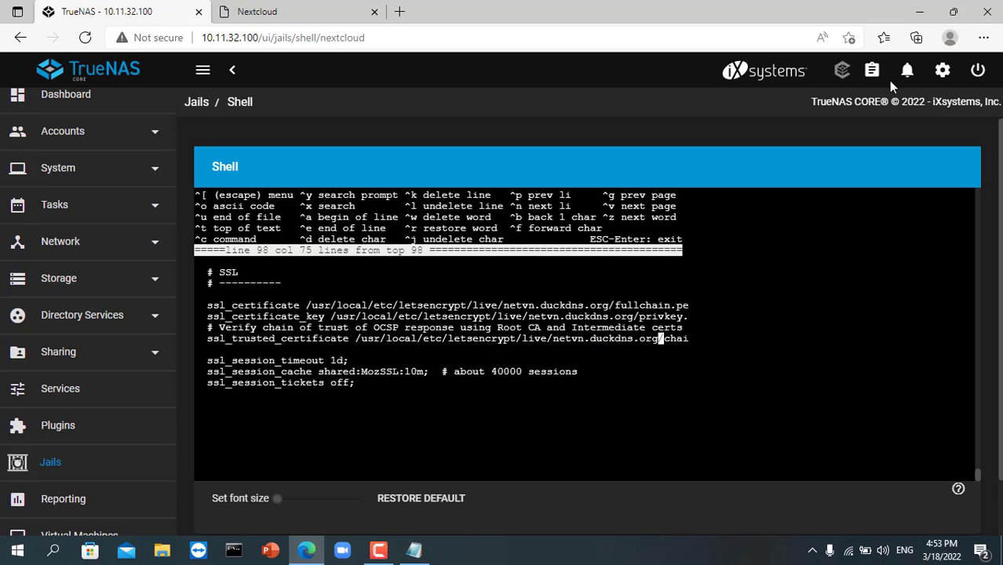
key("Down")
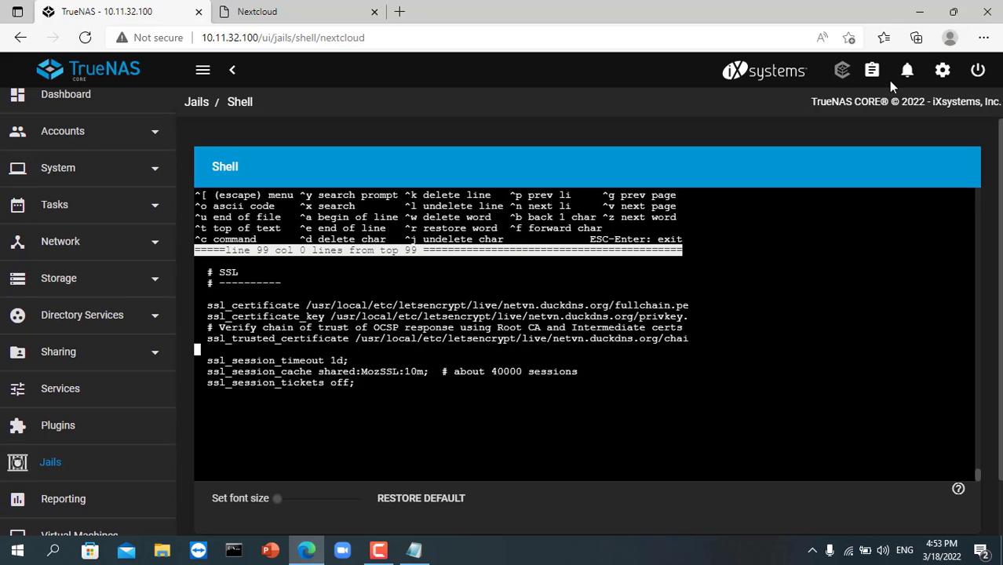
Leave the editor saving nginx.conf, then clear the terminal.
key("Escape")
key("a")
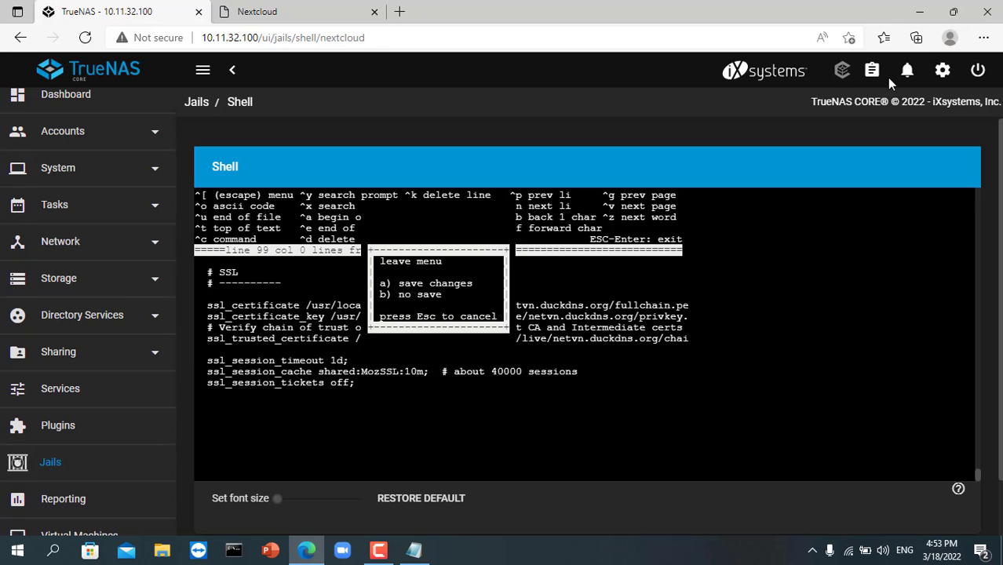
type("aclea")
type("r")
key("Return")
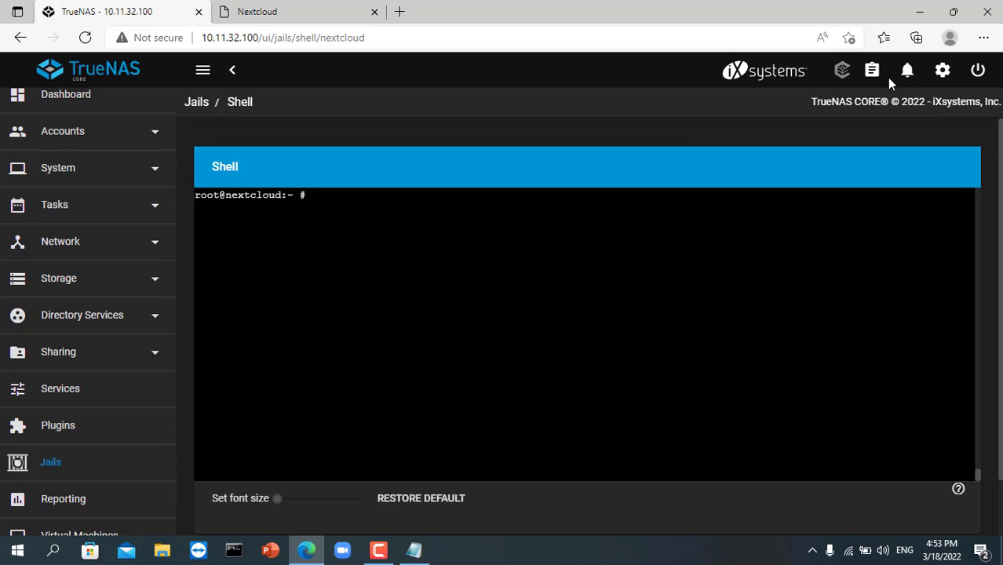
left_click(413, 549)
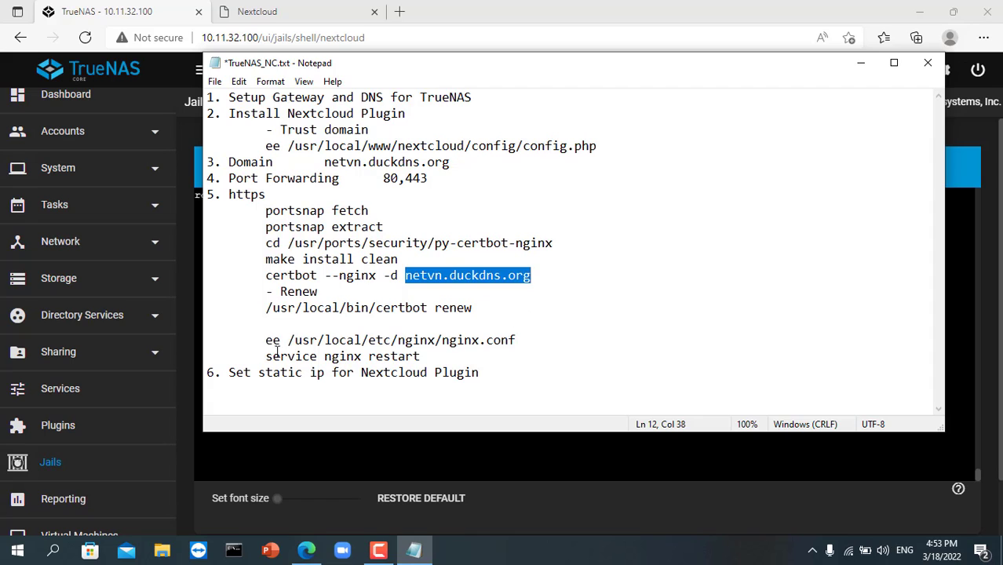
Run 'service nginx restart' in the nextcloud jail shell.
mouse_move(266, 357)
left_mouse_down()
mouse_move(369, 373)
mouse_move(424, 360)
left_mouse_up()
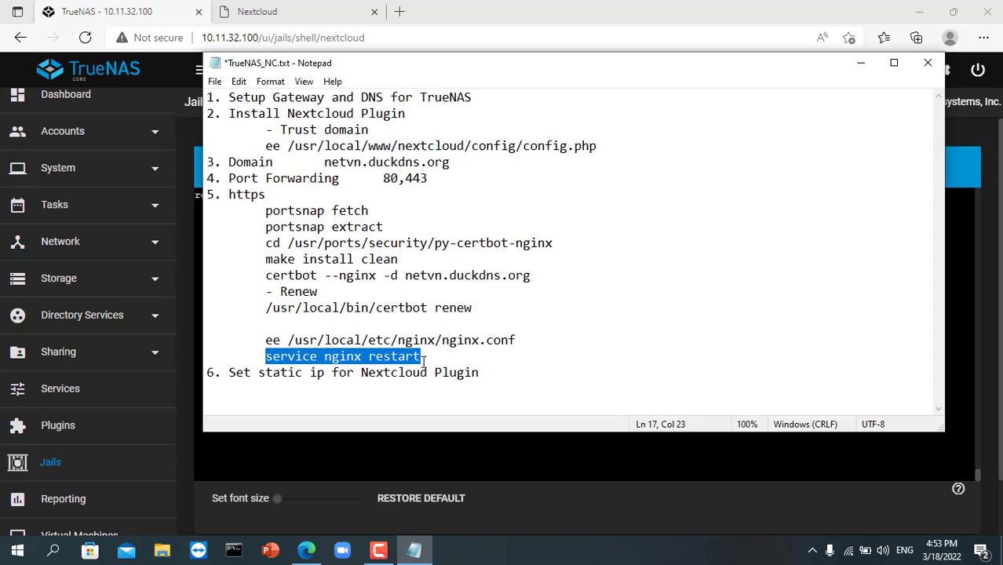
left_click(860, 63)
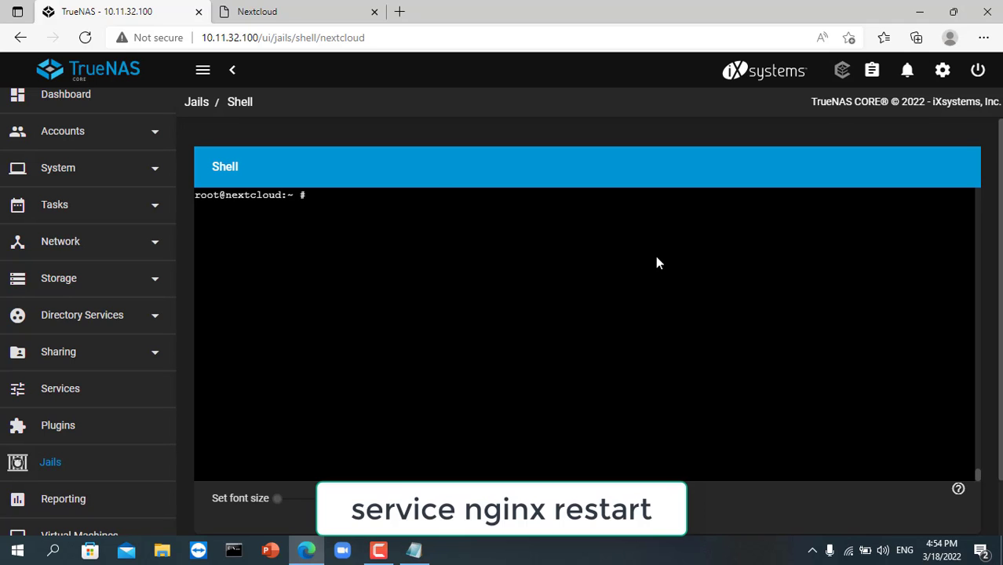
type("service nginx restart")
key("Return")
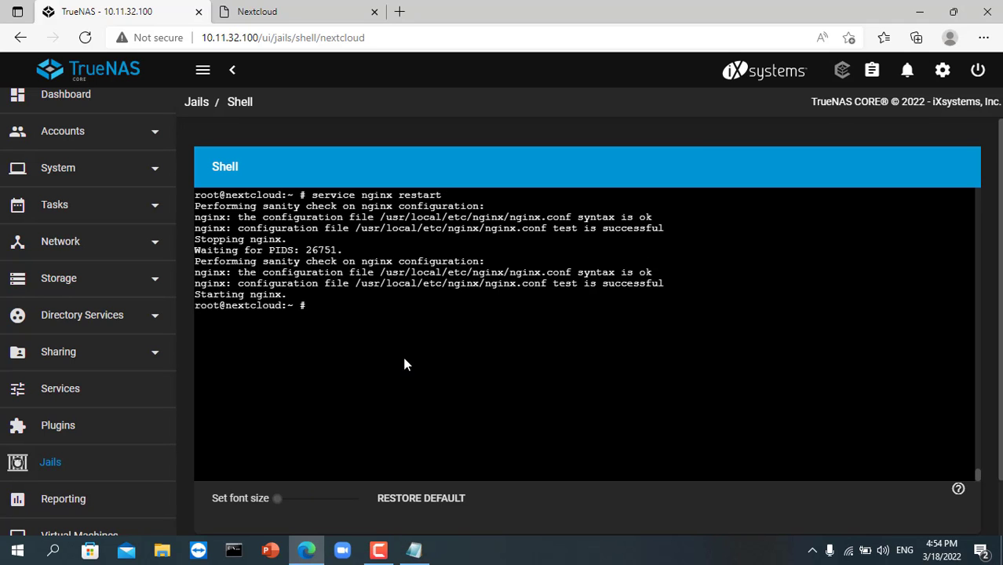
Restart the nextcloud plugin from the Plugins list.
left_click(75, 428)
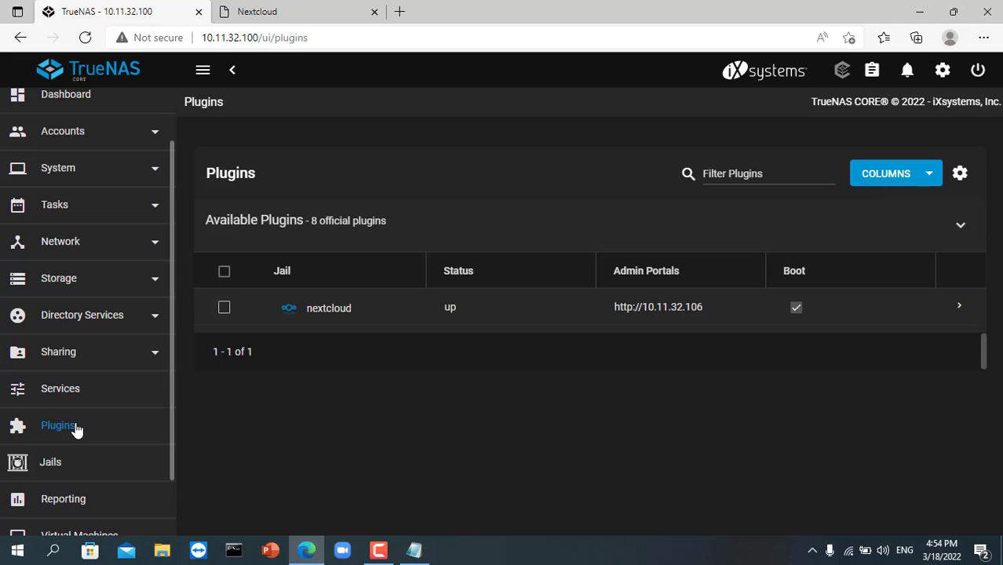
left_click(961, 307)
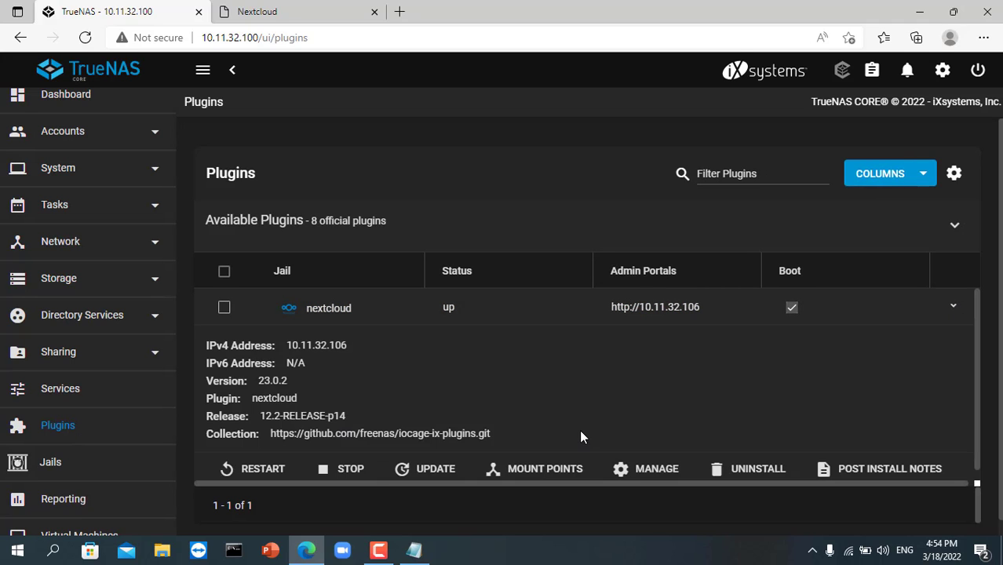
left_click(263, 469)
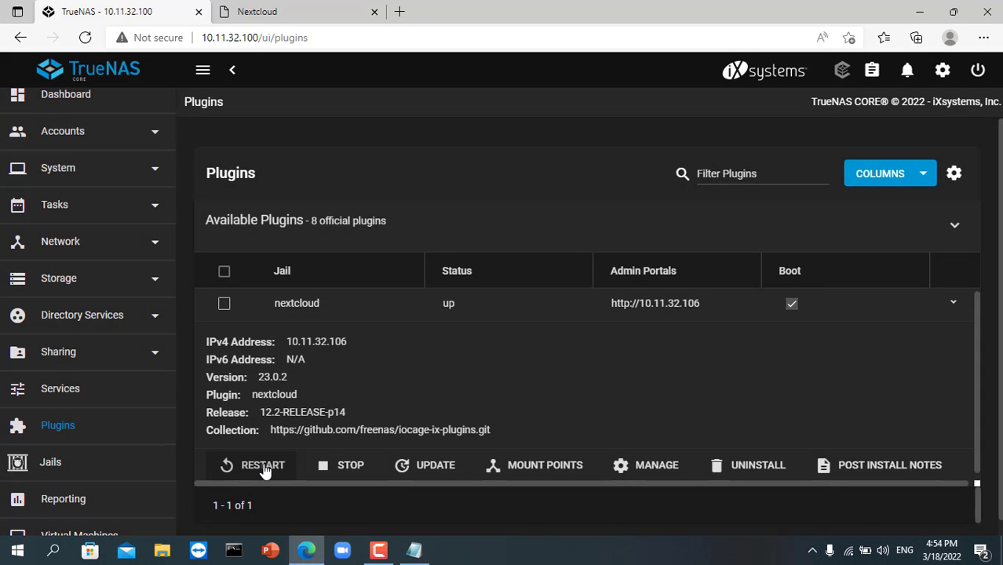
Reload the Nextcloud login page and load netvn.freeddns.org past the privacy warning.
left_click(292, 13)
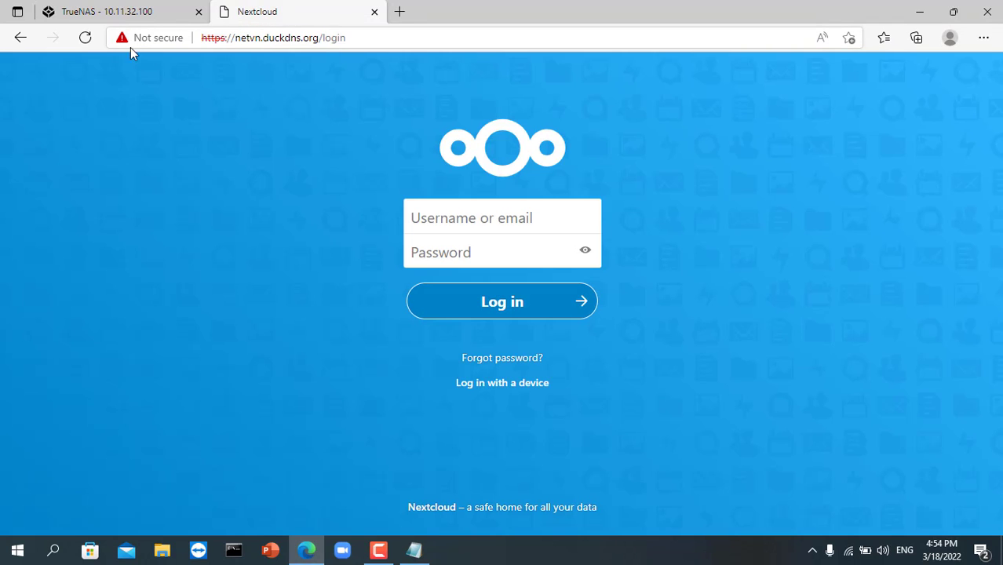
left_click(85, 38)
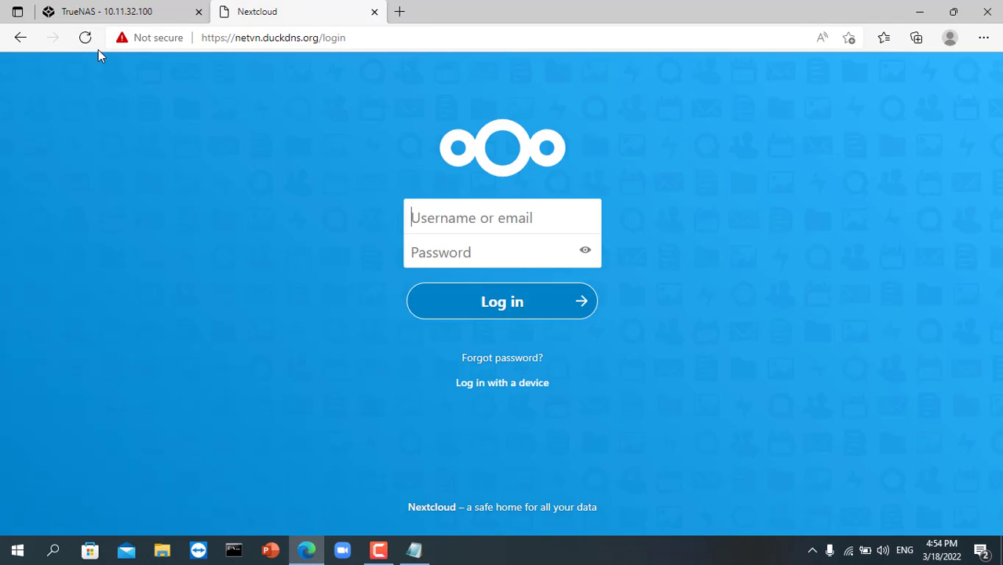
left_click(400, 11)
type("netvn.freeddns.org")
key("Return")
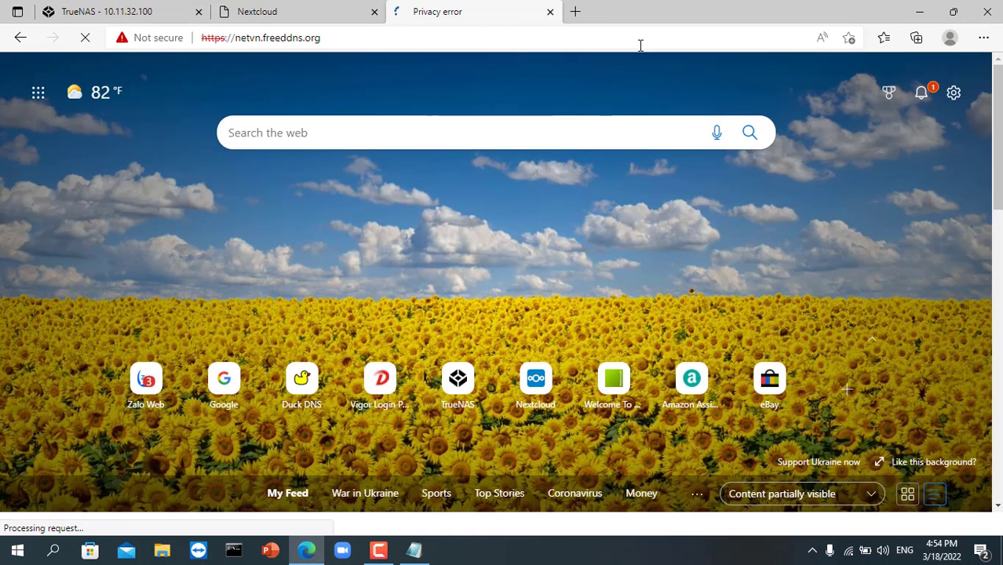
left_click(324, 350)
left_click(356, 464)
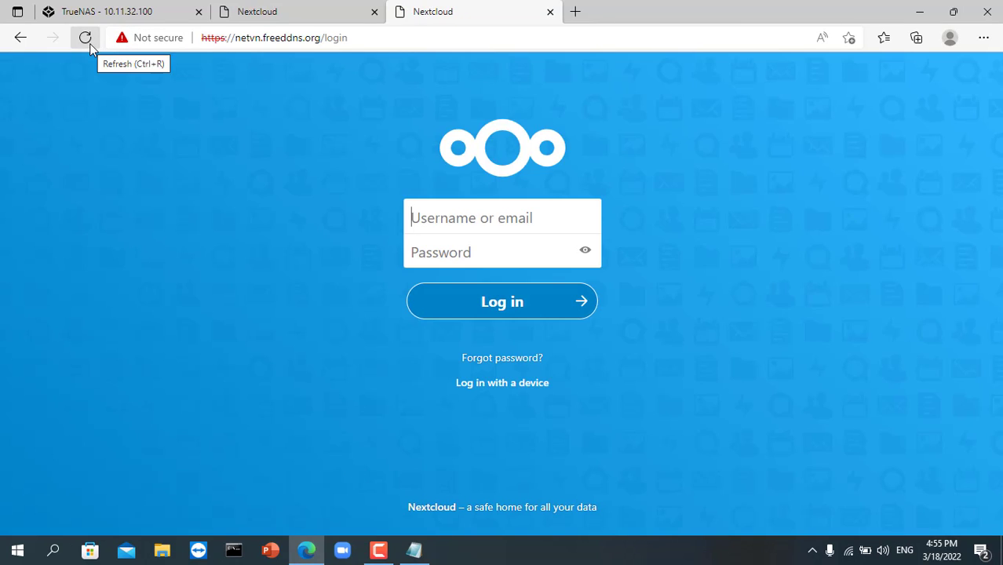
Load netvn.duckdns.org in Google Chrome to test it, then close Chrome.
left_click(921, 7)
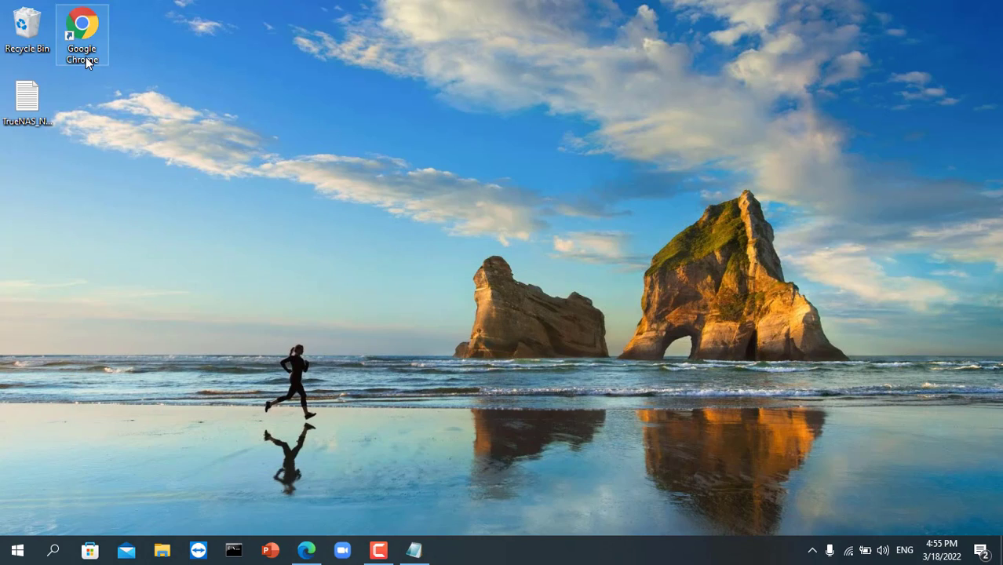
double_click(85, 47)
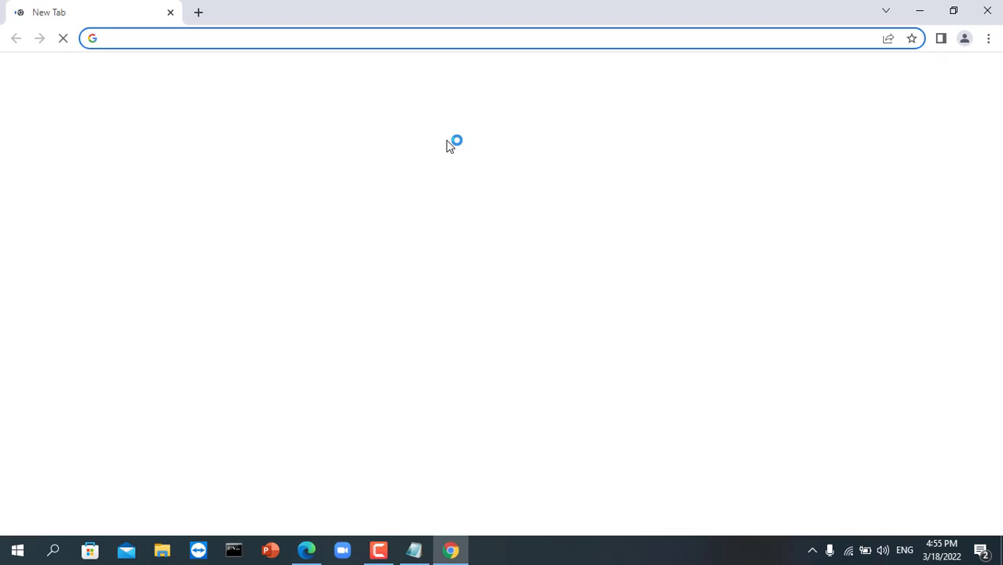
type("net")
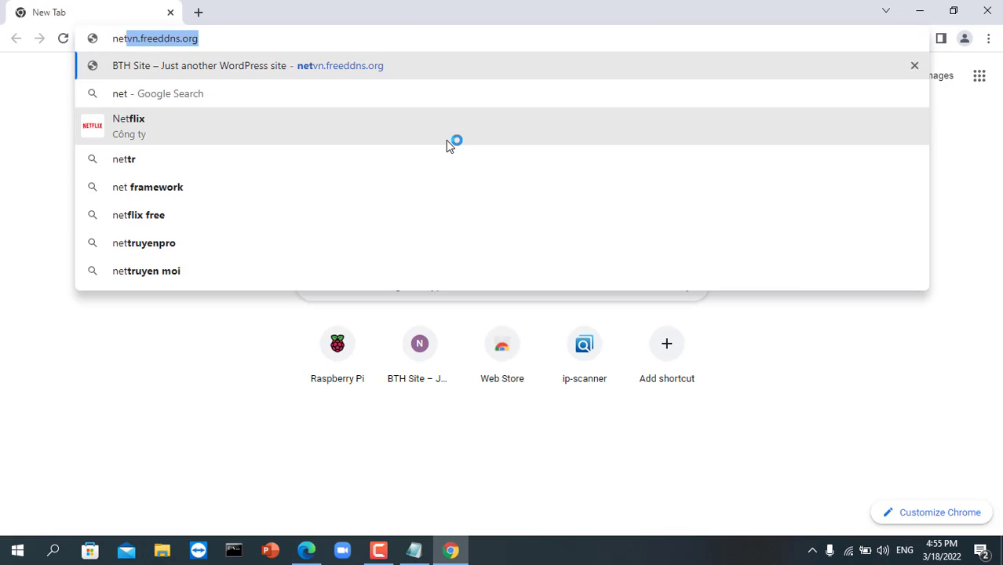
type("vn.du")
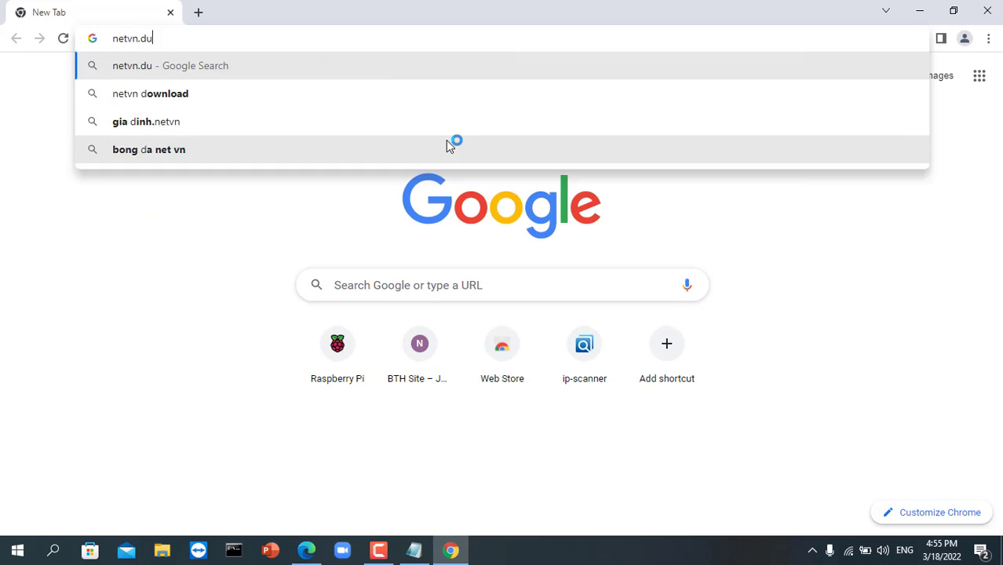
type("ckdns.org")
key("Return")
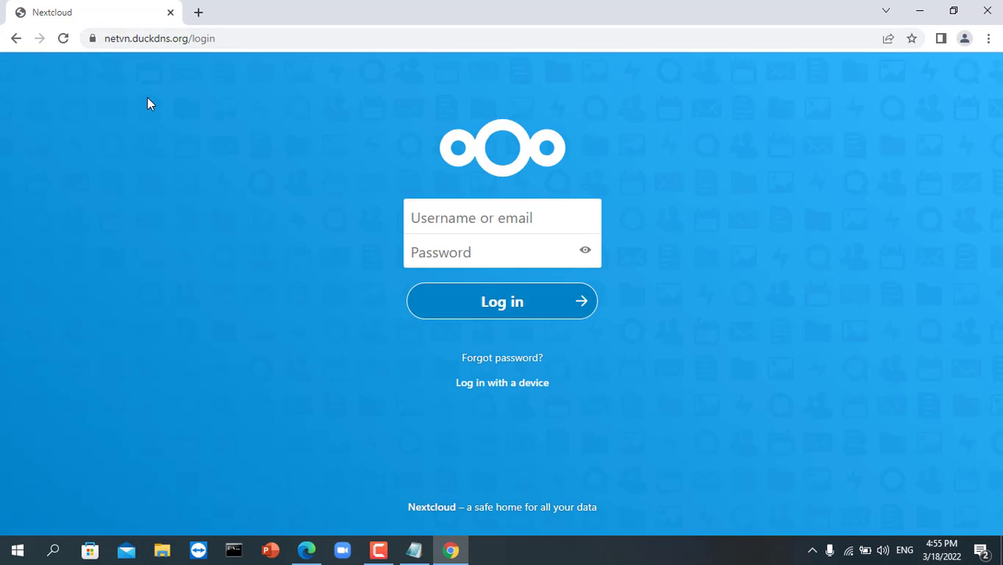
left_click(987, 11)
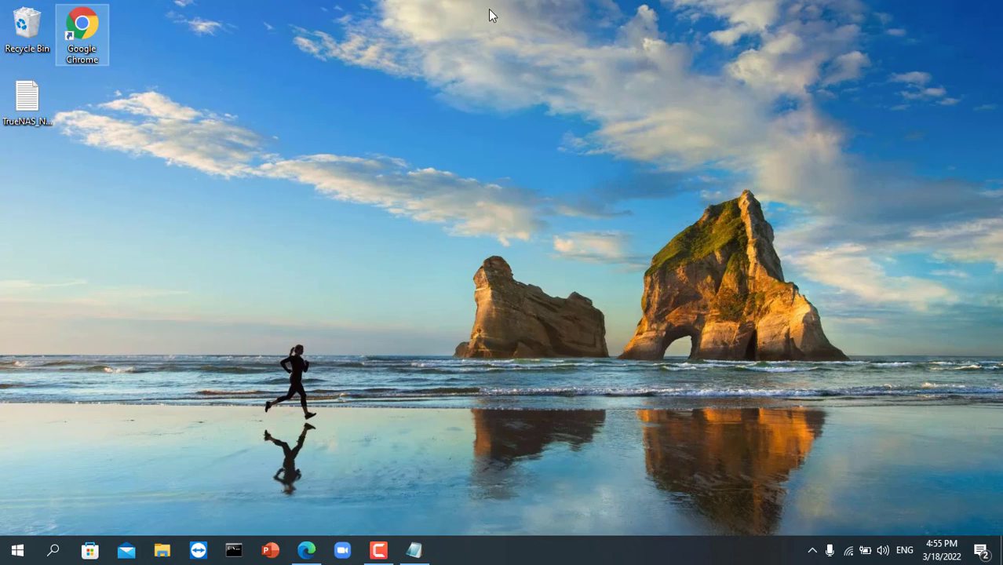
Close the old Nextcloud tabs in Edge and load netvn.duckdns.org in a fresh tab.
left_click(306, 550)
left_click(550, 11)
left_click(374, 11)
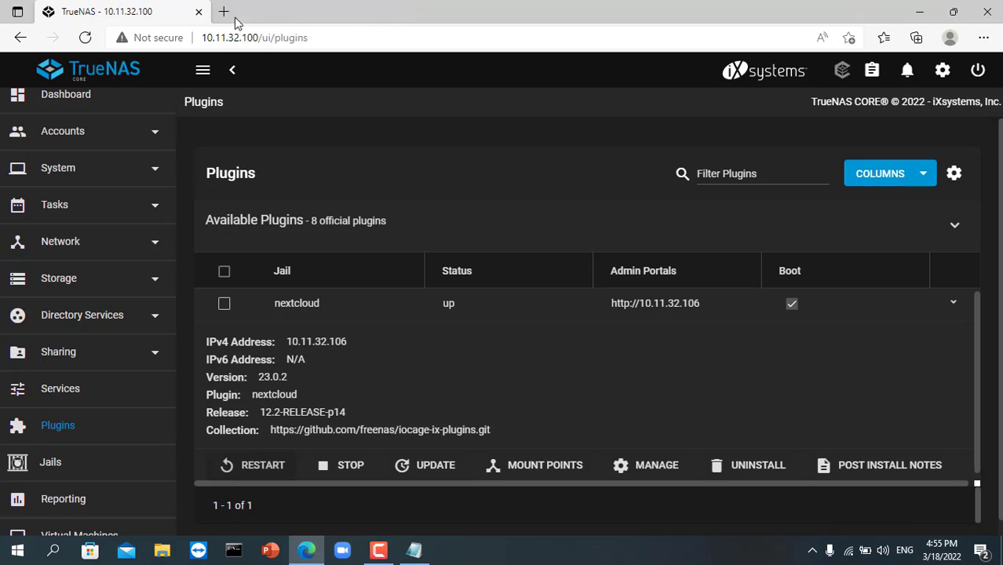
left_click(224, 12)
type("netv")
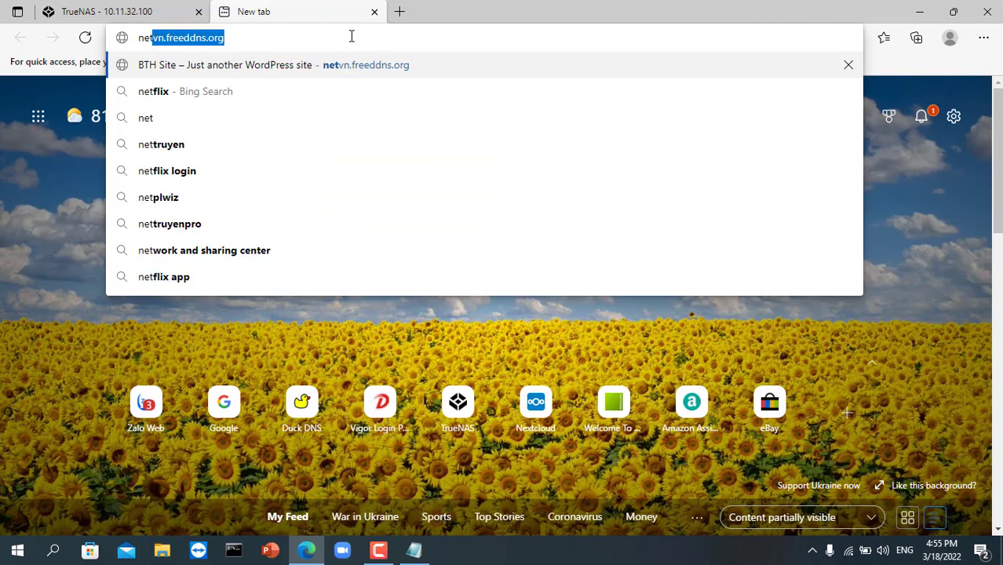
type("n.duckdns.org")
key("Return")
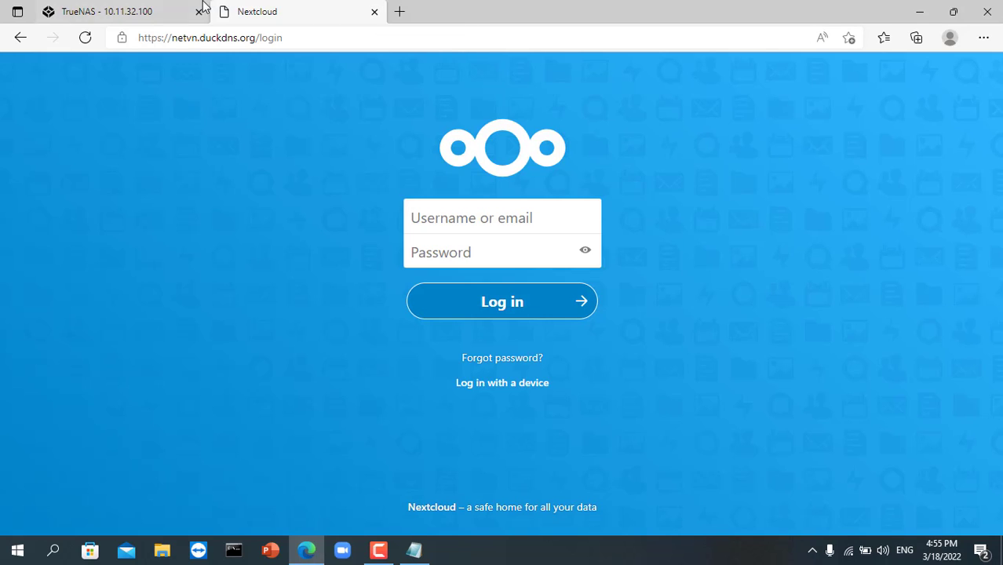
Return to the TrueNAS plugins page and select the certificate renewal lines in the notes.
left_click(180, 12)
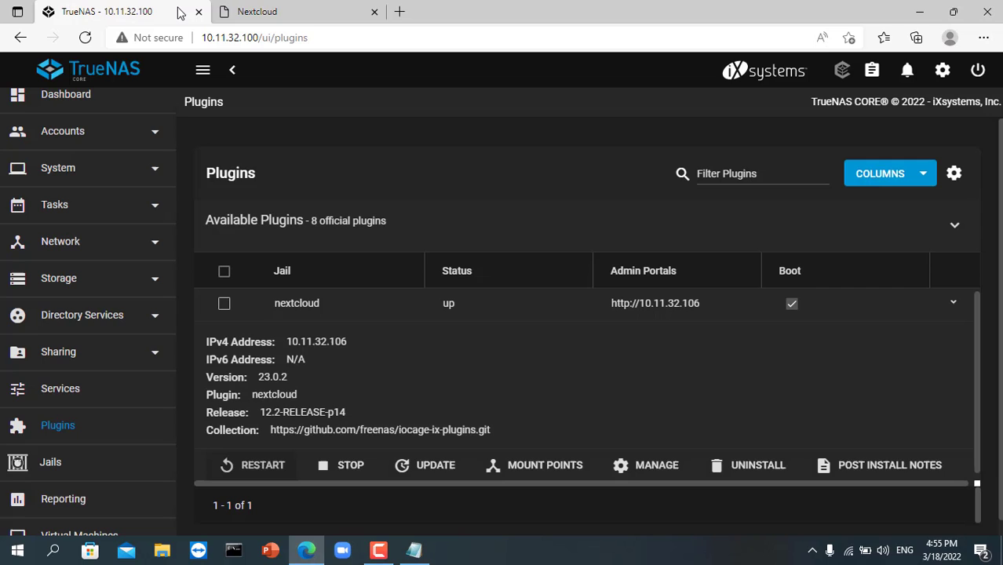
left_click(413, 550)
mouse_move(265, 292)
left_mouse_down()
mouse_move(495, 325)
mouse_move(477, 311)
mouse_move(268, 304)
left_mouse_up()
Start a new cron job under Tasks > Cron Jobs.
left_click(859, 65)
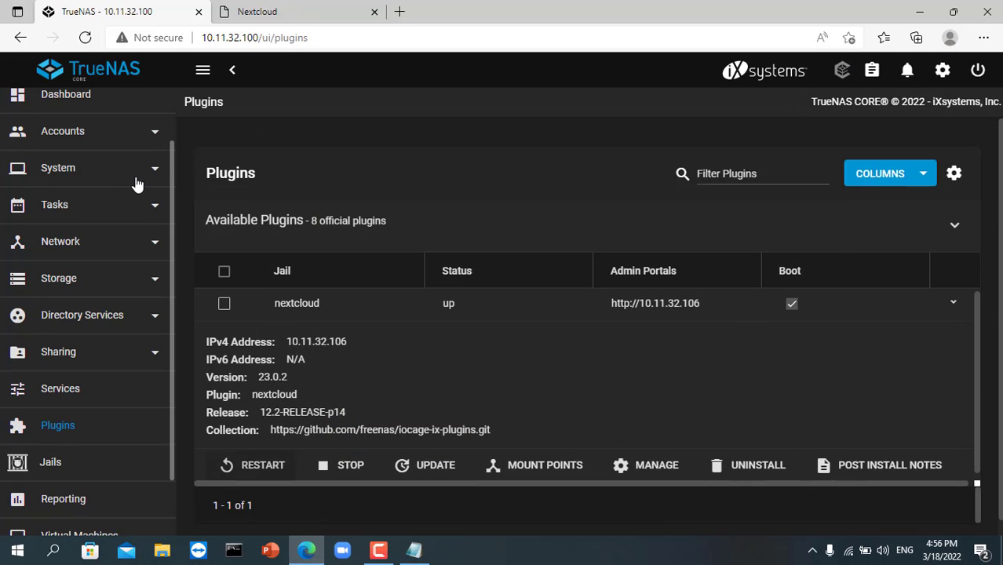
scroll(137, 188, "up", 2)
left_click(69, 280)
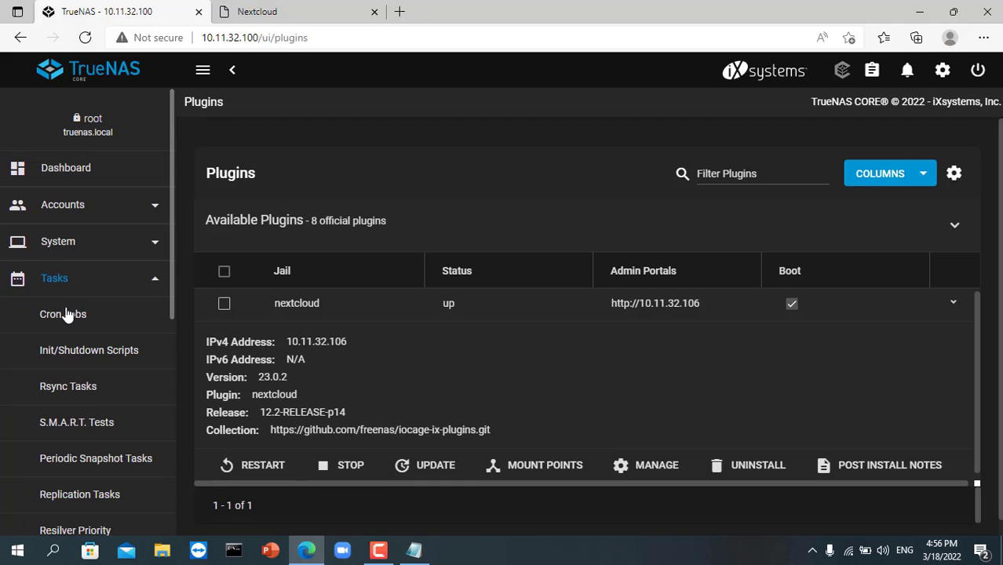
left_click(67, 314)
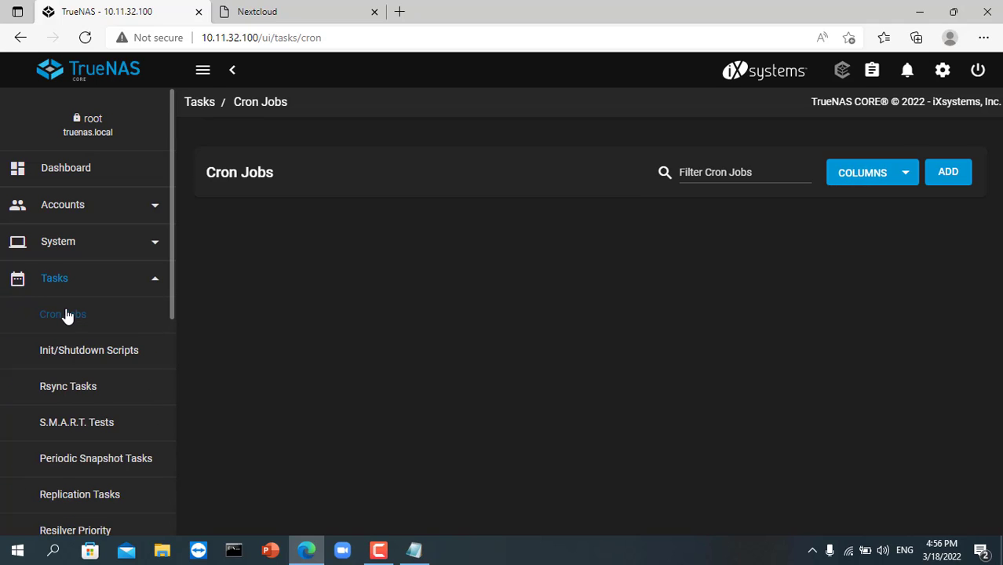
left_click(949, 179)
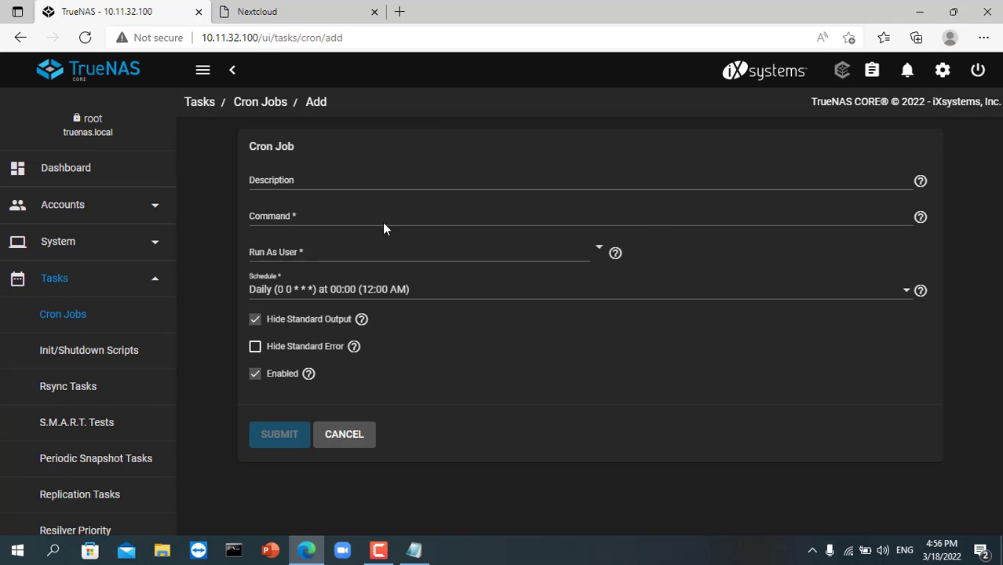
left_click(413, 550)
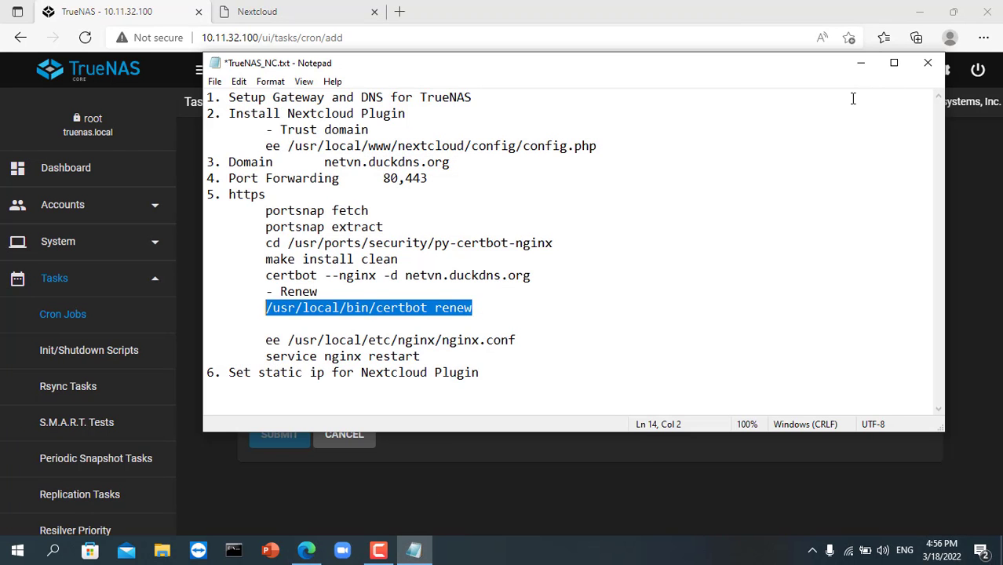
left_click(860, 63)
Save a daily cron job running the pasted certbot renew command as user nobody.
left_click(382, 218)
type("/usr/local/bin/certbot renew")
left_click(398, 252)
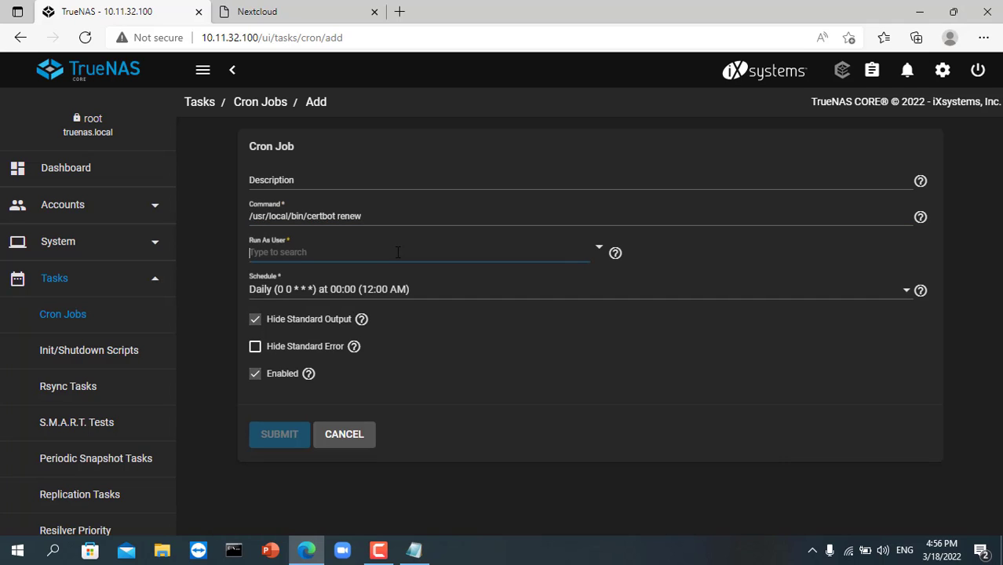
type("nobody")
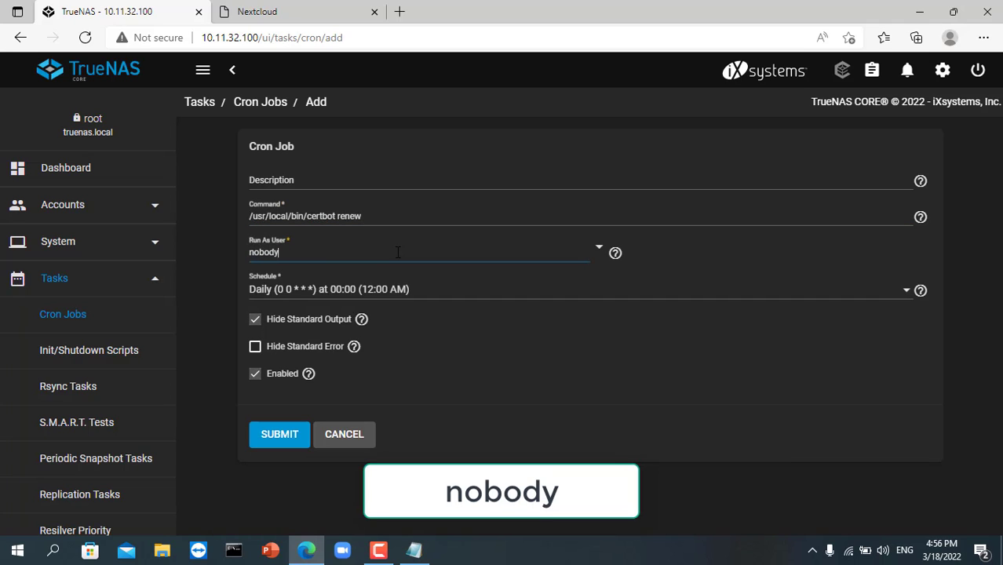
left_click(345, 281)
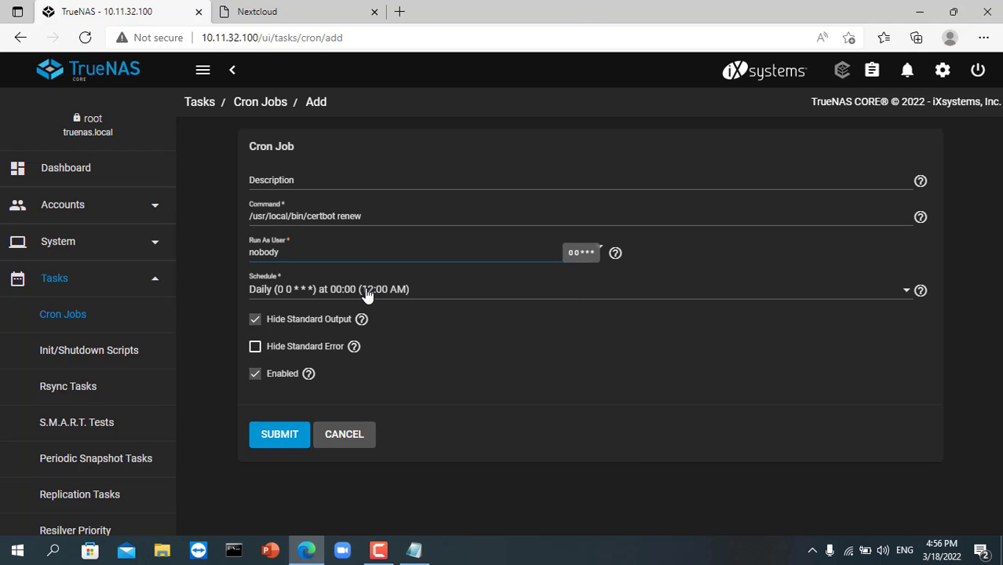
left_click(368, 291)
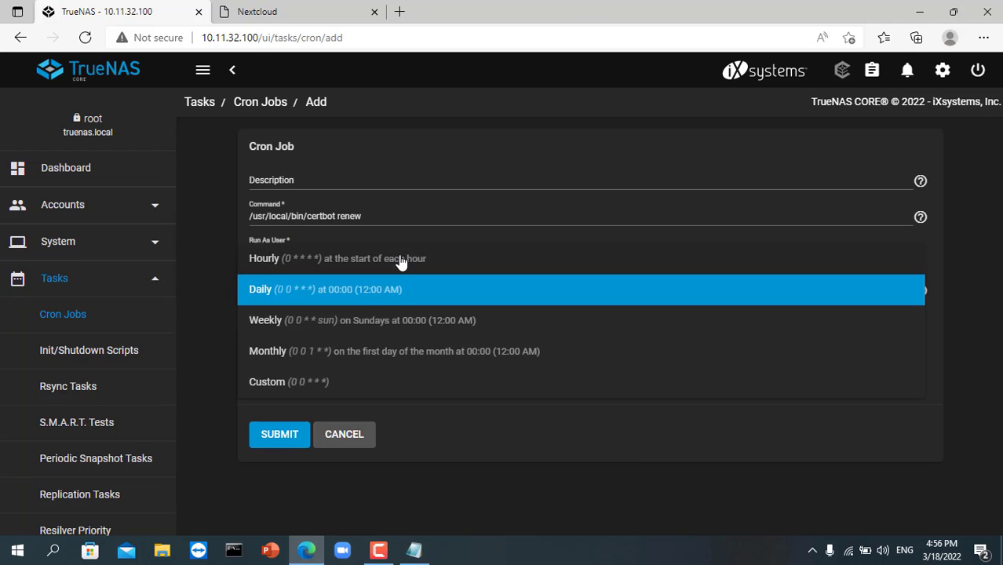
left_click(396, 296)
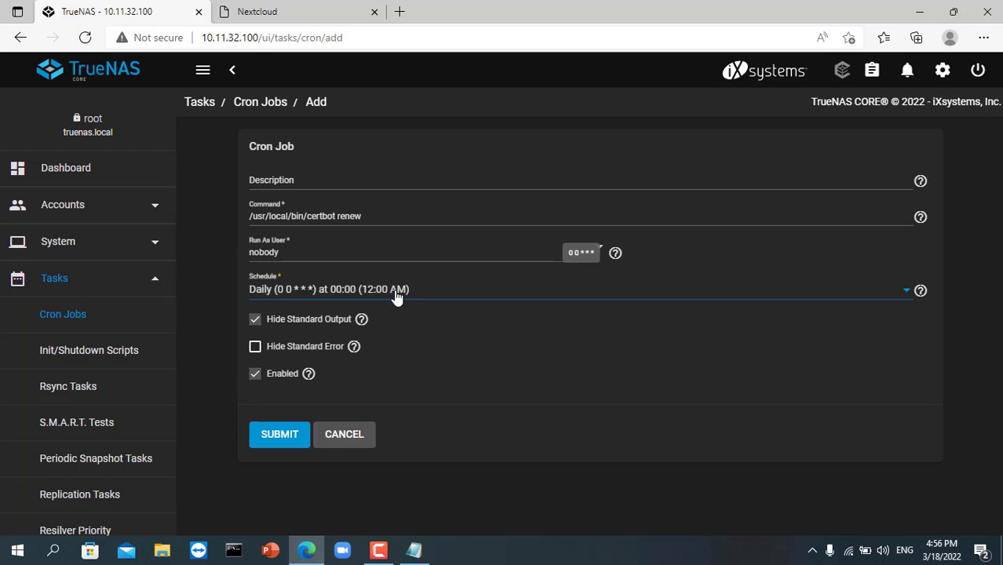
left_click(287, 439)
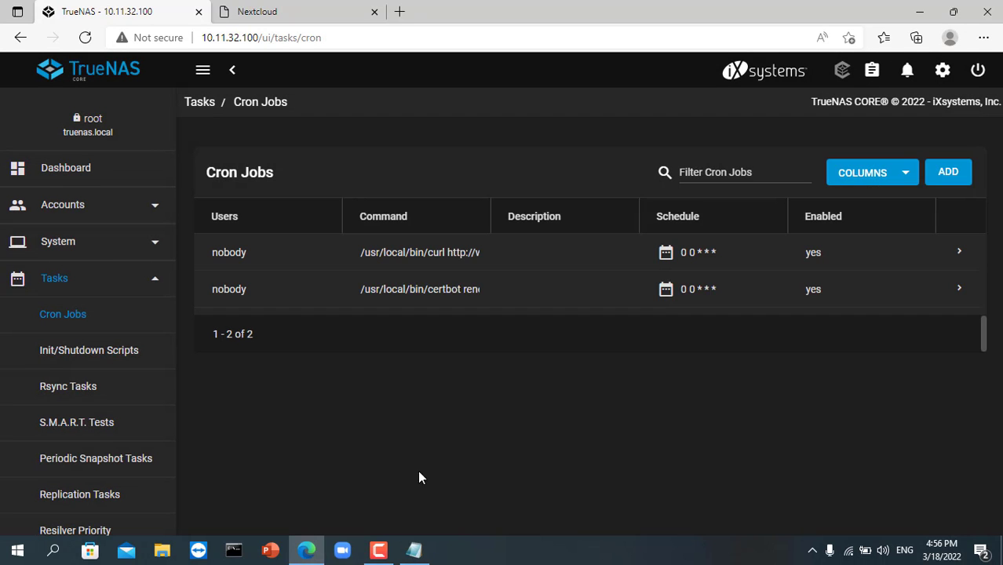
left_click(415, 549)
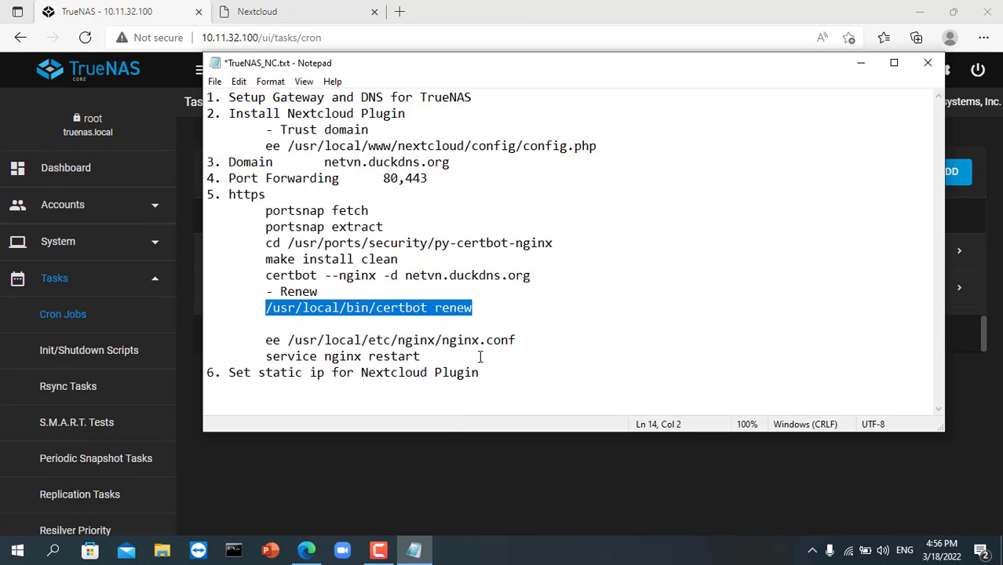
Open a shell in the nextcloud jail from the Jails list.
left_click_drag(488, 373, 204, 375)
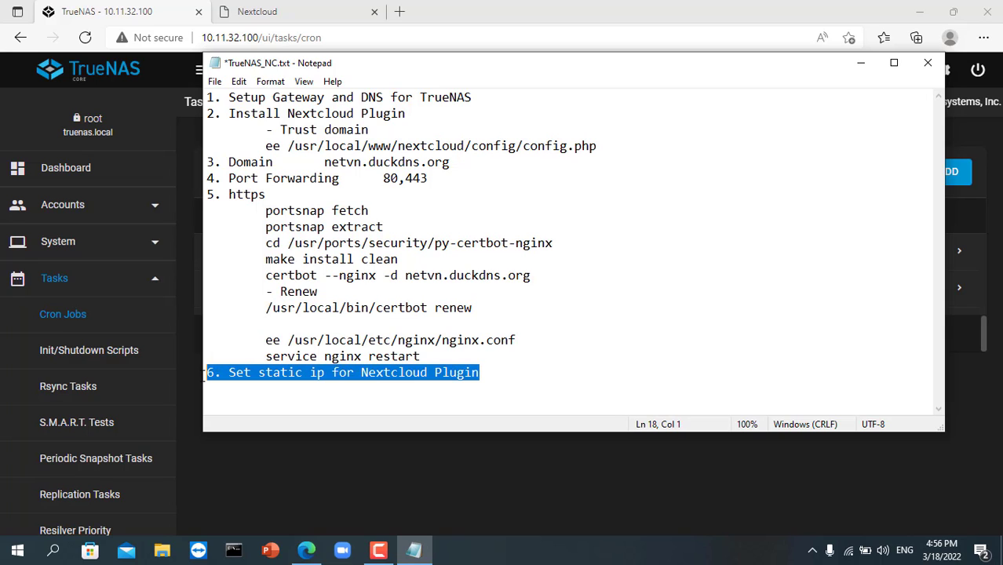
left_click(860, 63)
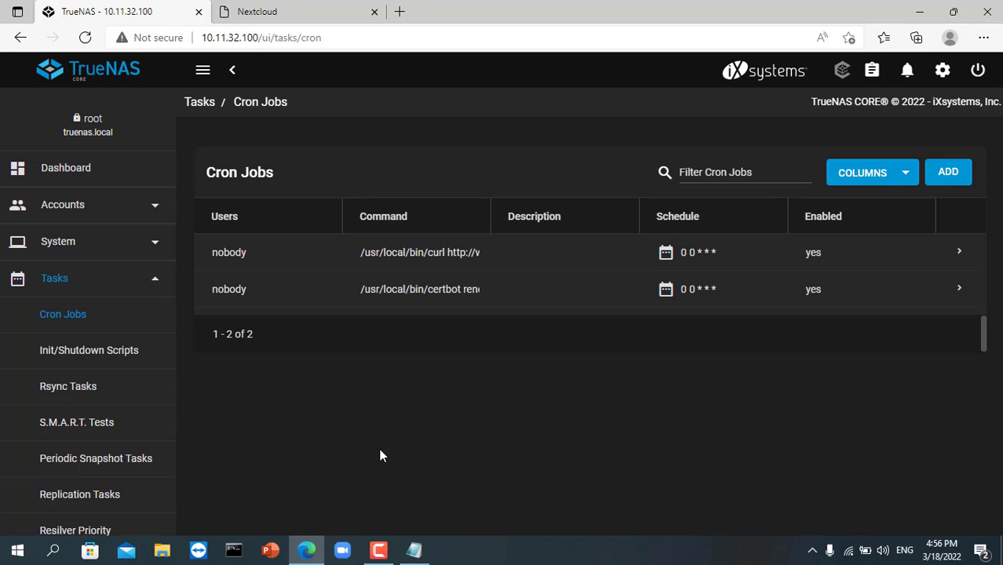
left_click(155, 279)
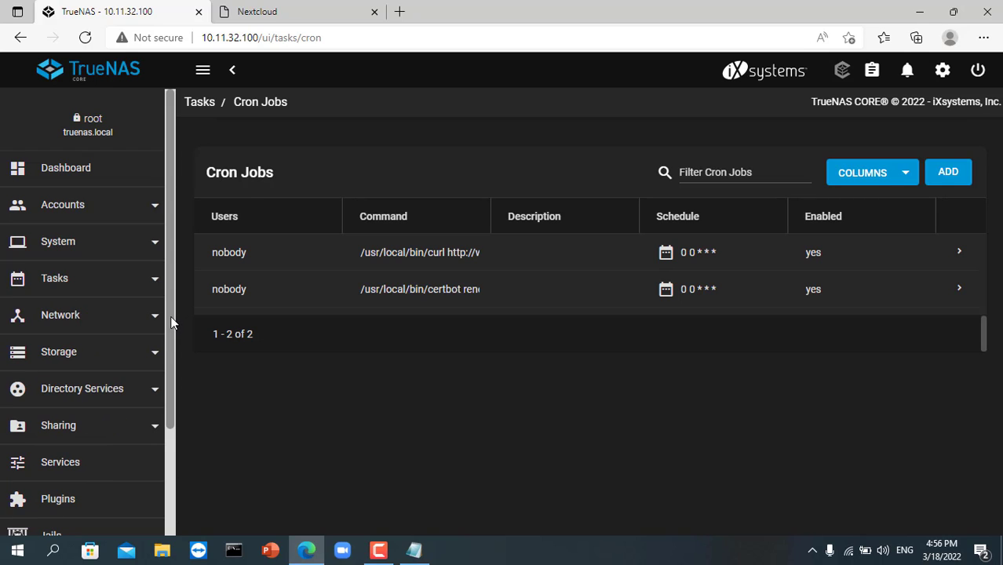
scroll(168, 417, "down", 3)
left_click(51, 354)
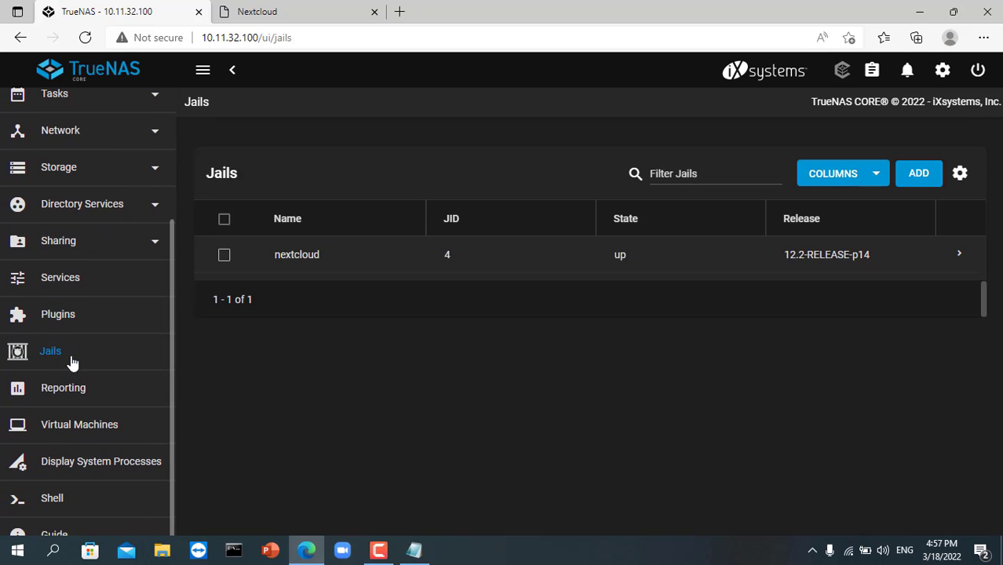
left_click(958, 256)
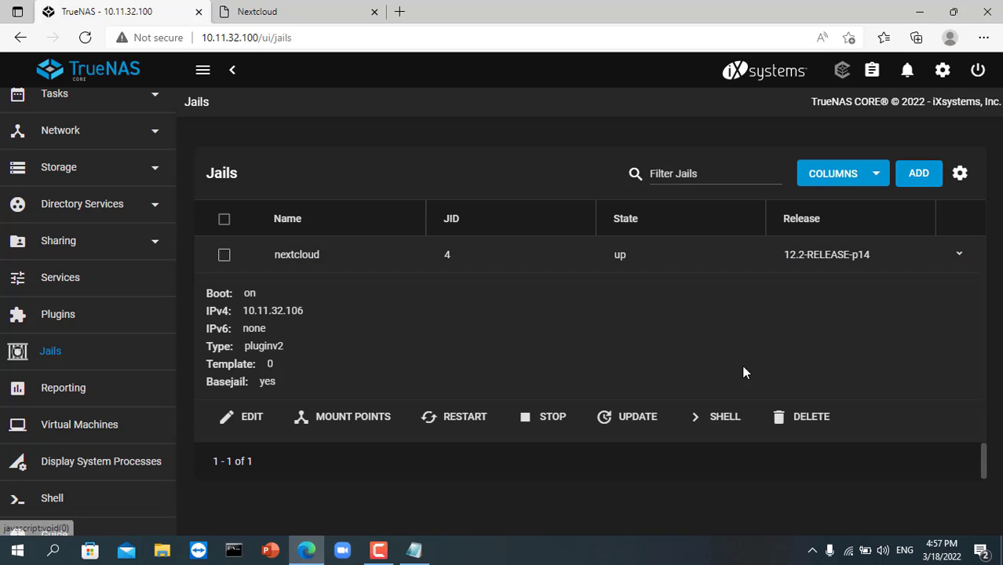
left_click(722, 417)
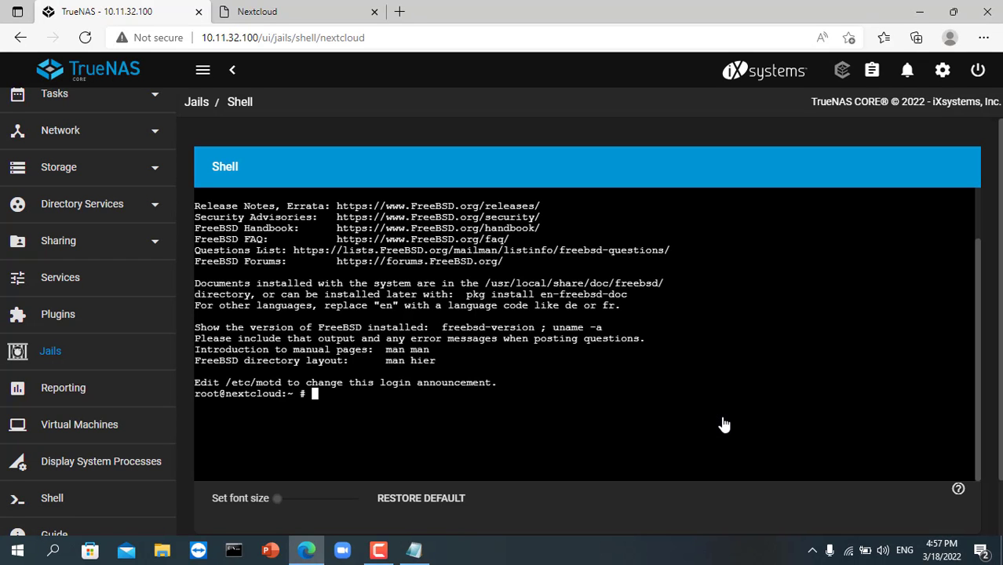
Clear the screen and run ifconfig to identify the epair0b interface.
type("clear")
key("Return")
type("if")
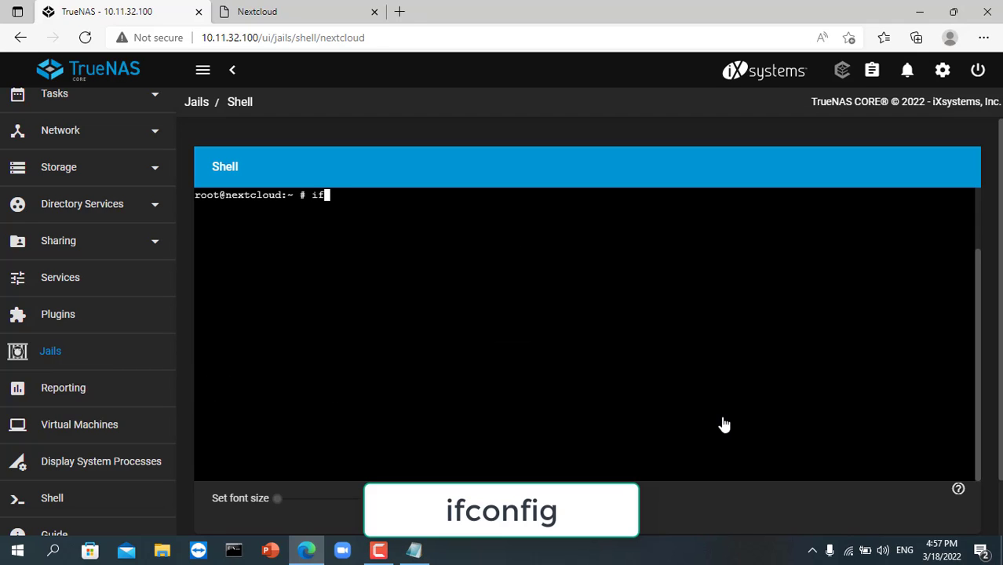
type("config")
key("Return")
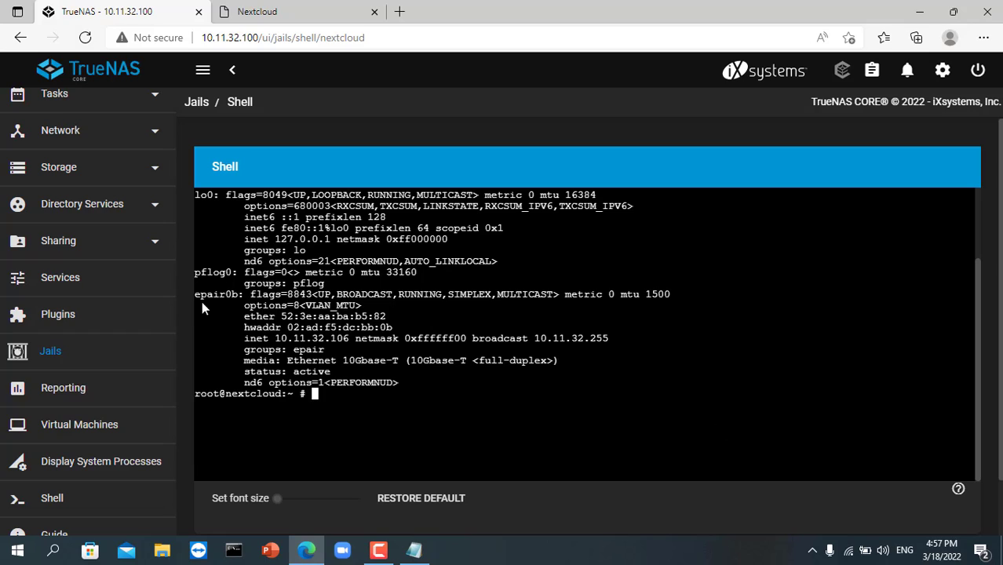
left_click_drag(196, 293, 243, 292)
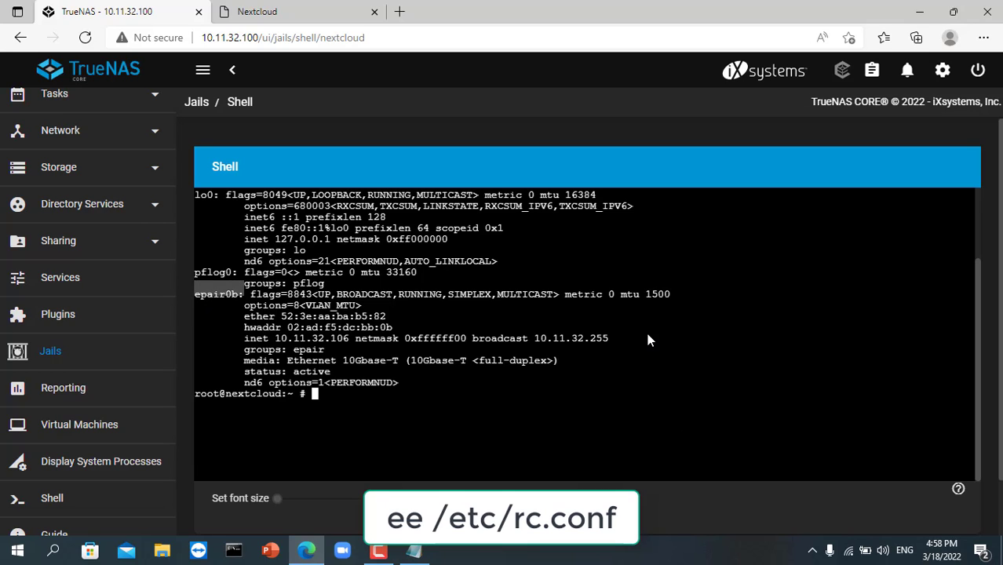
In /etc/rc.conf, replace SYNCDHCP on ifconfig_epair0b with inet 10.11.32.106 netmask 255.255.255.0.
type("ee /etc/rc")
key("Tab")
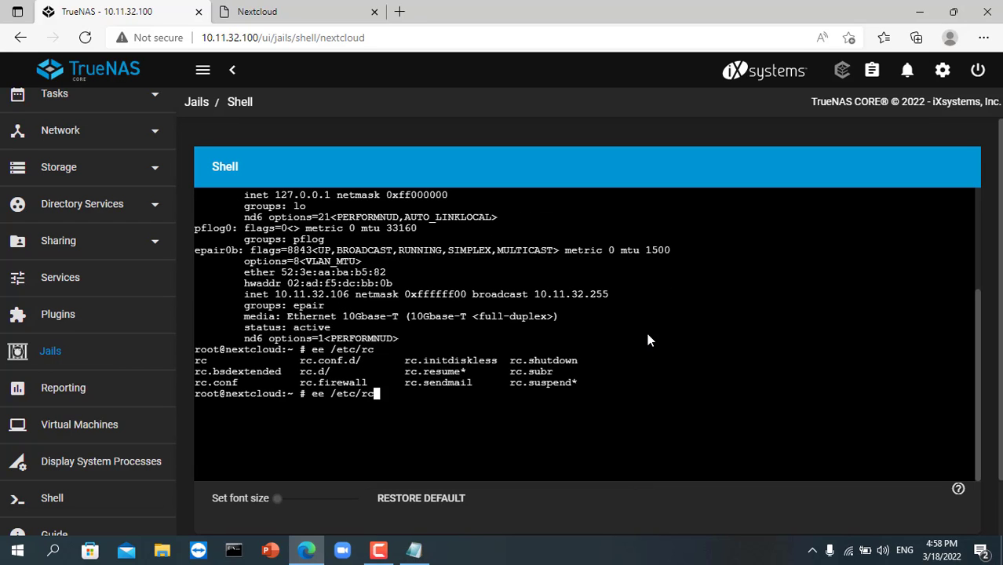
type(".conf")
key("Return")
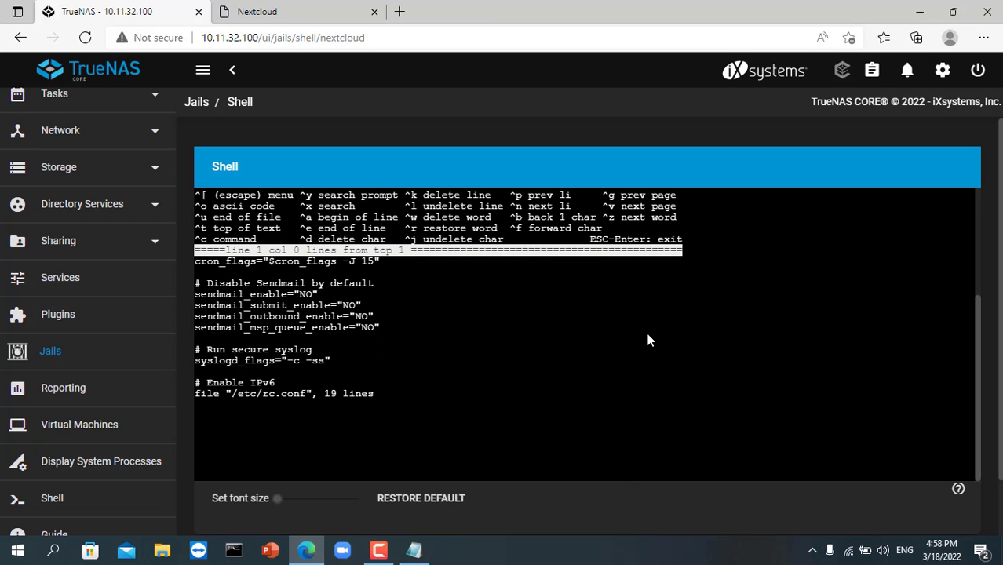
key("Down")
key("Down")
key("Down")
key("Down")
key("Down")
key("Down")
key("Down")
key("Down")
key("Down")
key("Down")
key("Down")
key("Down")
key("Down")
key("Down")
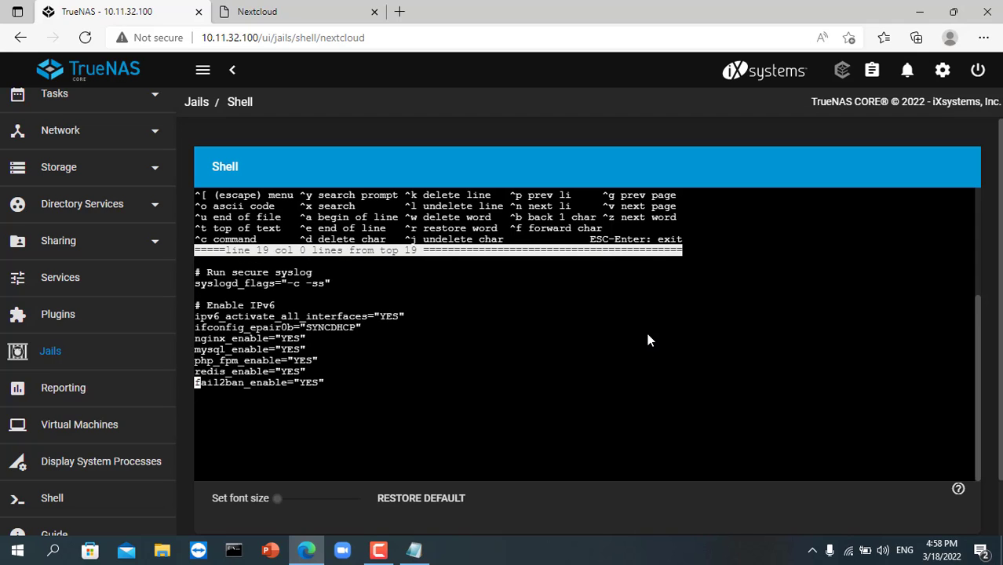
key("Up")
key("Up")
key("Up")
key("Up")
key("Up")
key("Right")
key("Right")
key("Right")
key("Right")
key("Right")
key("Right")
key("BackSpace")
key("BackSpace")
key("BackSpace")
type("inet 10.11.32.106 netmask 255.255.255.0")
Add a defaultrouter="10.11.32.140" line and save rc.conf.
key("End")
key("Return")
type("defaultrouter=\"10.11.32.14")
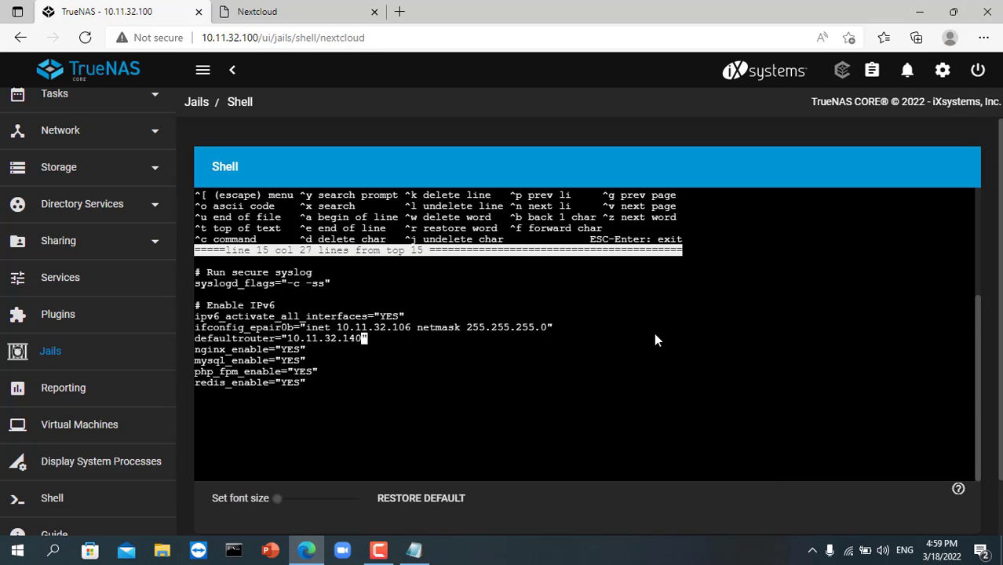
key("Escape")
key("Return")
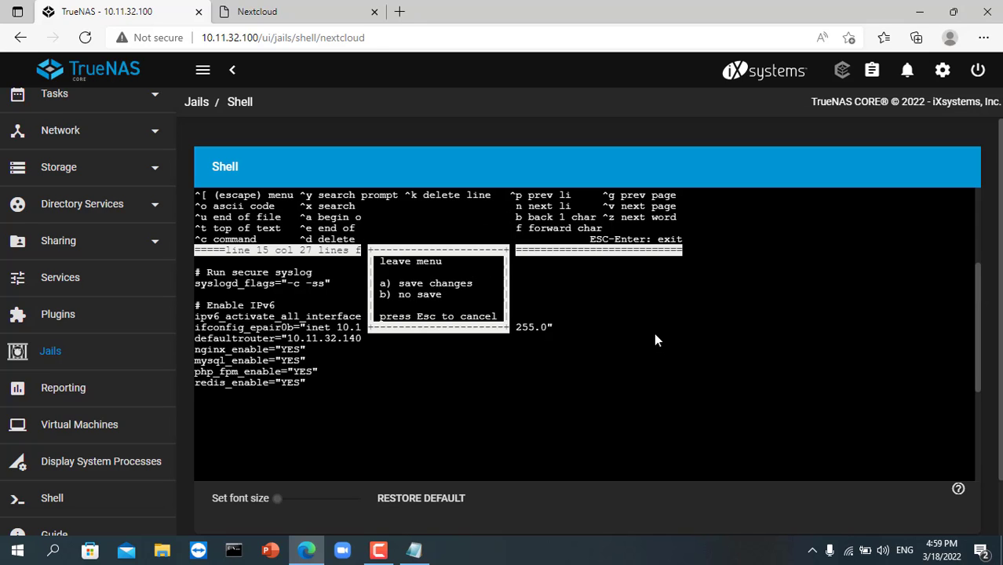
key("Return")
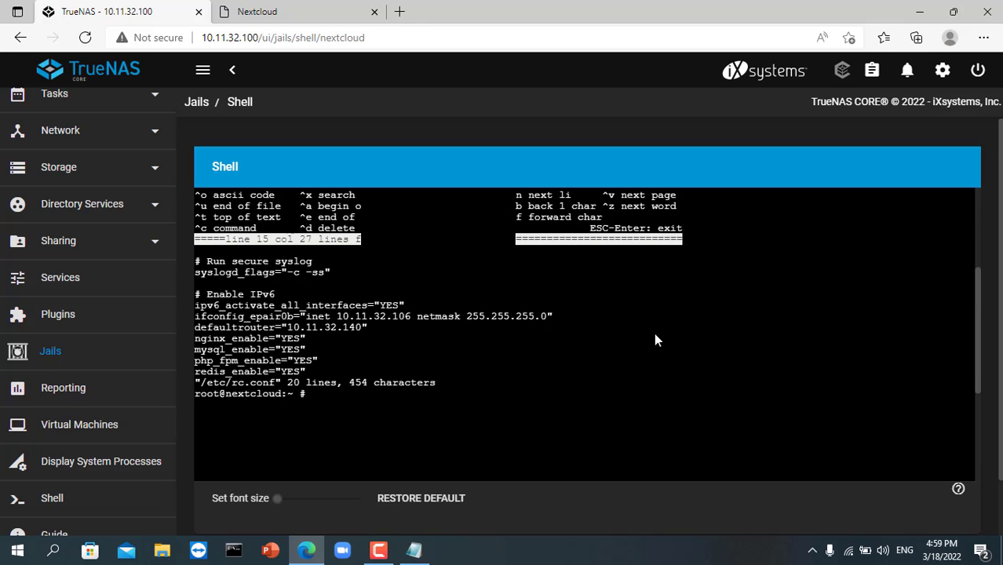
Add nameserver 1.1.1.1 to the jail's /etc/resolv.conf, save, and clear the screen.
type("clear")
key("Return")
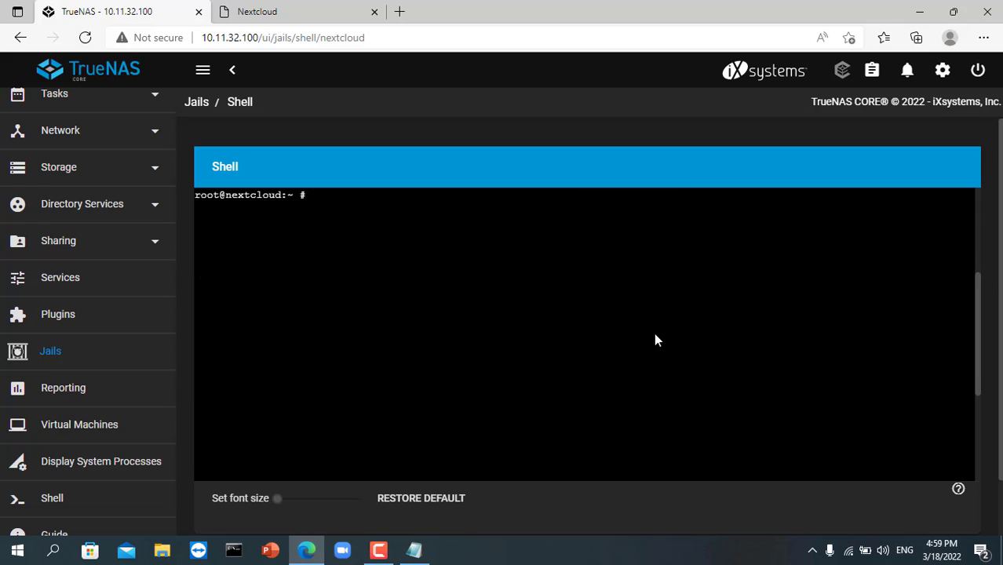
type("e ")
type("tc/")
type("olv.conf")
key("Return")
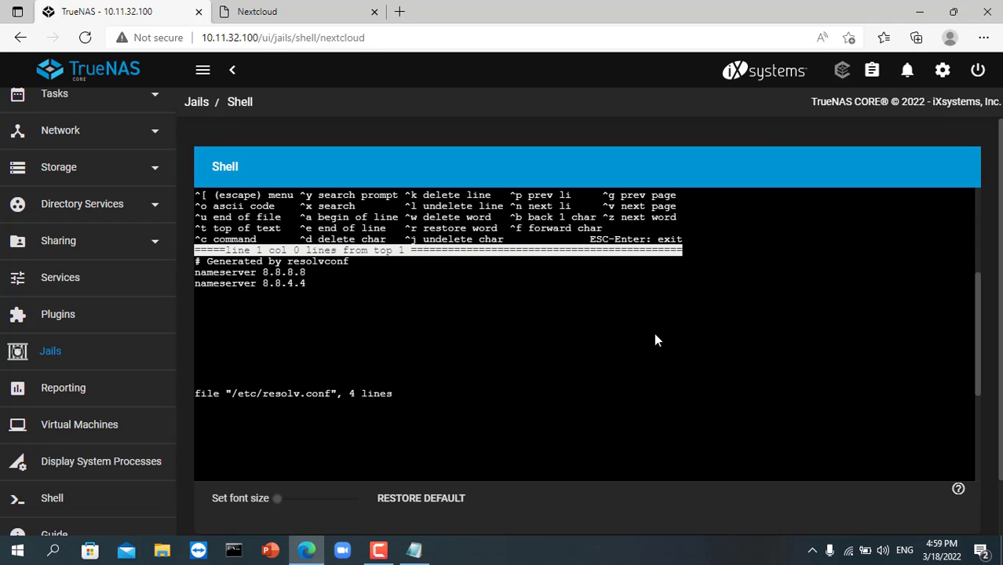
key("Down")
key("Down")
key("Down")
type("eserver 1.1.1.1")
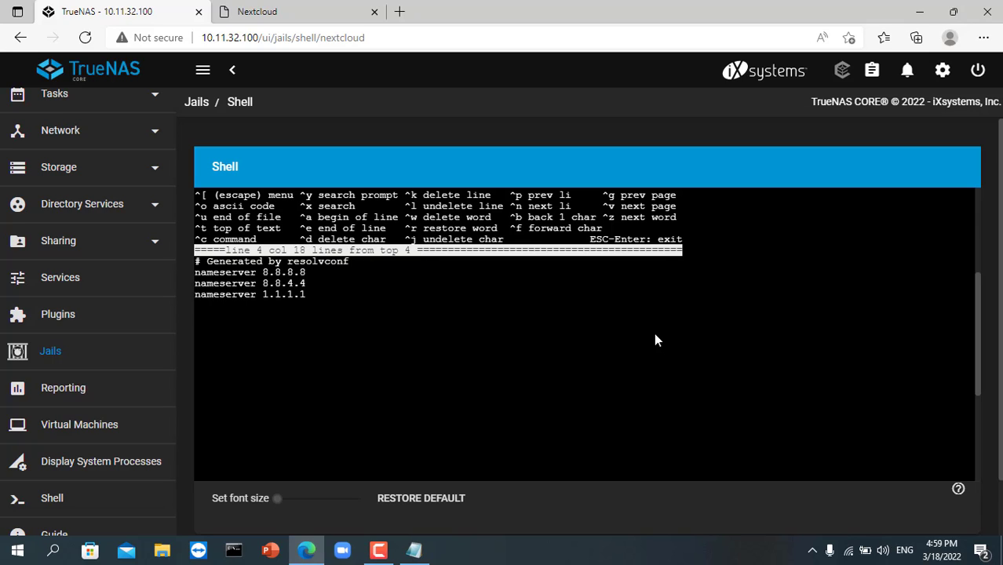
key("Escape")
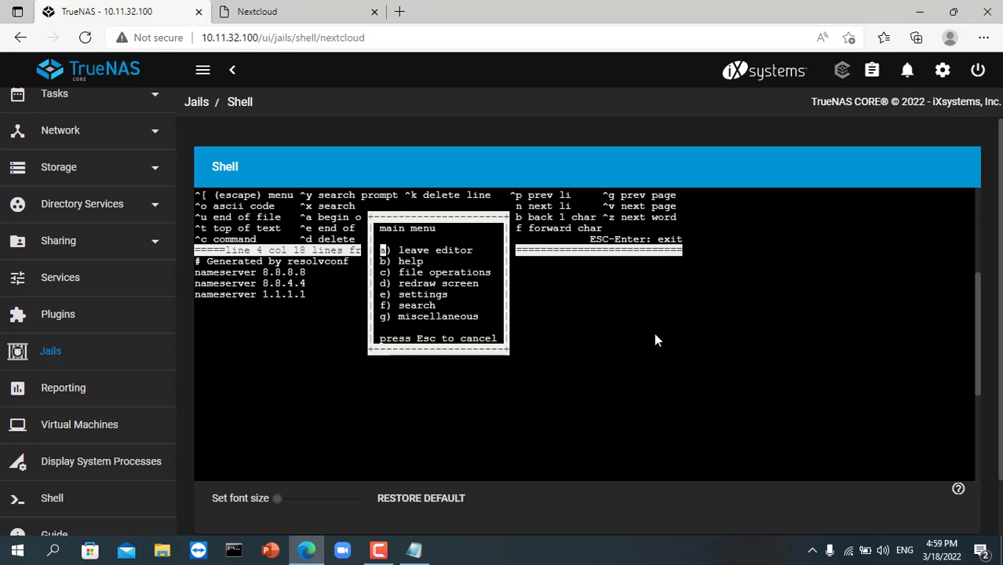
key("a")
type("a")
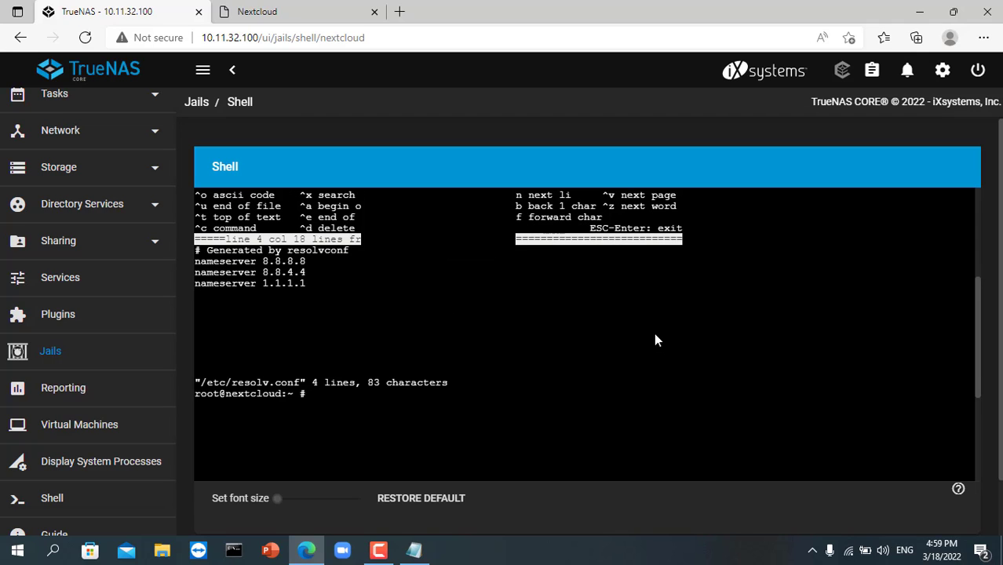
type("clear")
key("Return")
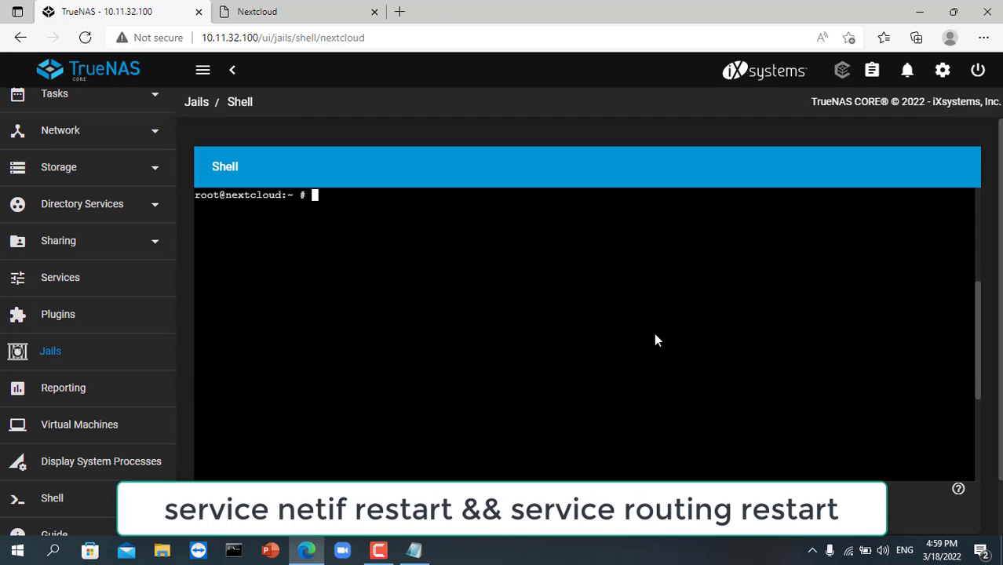
Restart the jail's netif and routing services with one combined command.
type("service netif restart && service routing restart")
key("Return")
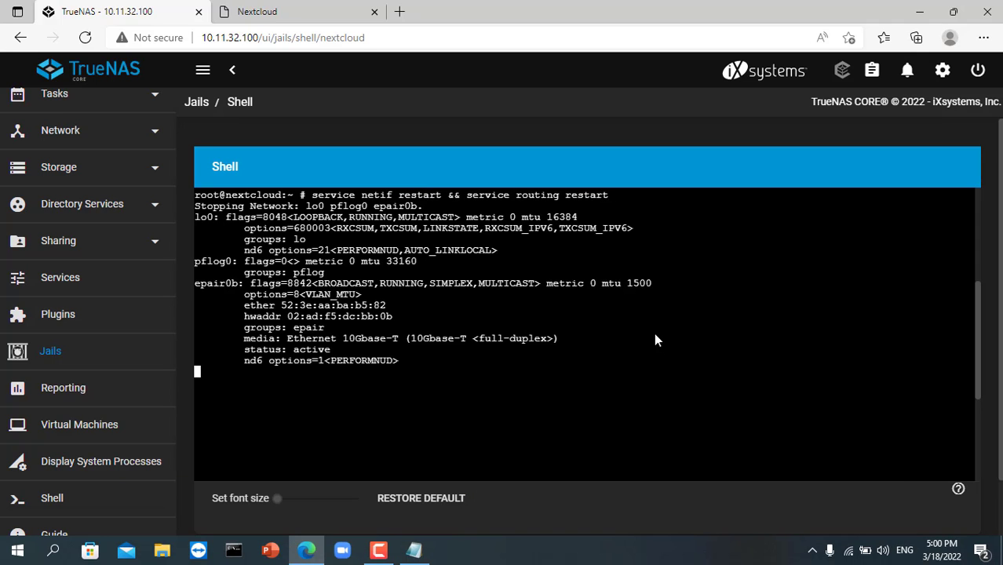
left_click(399, 12)
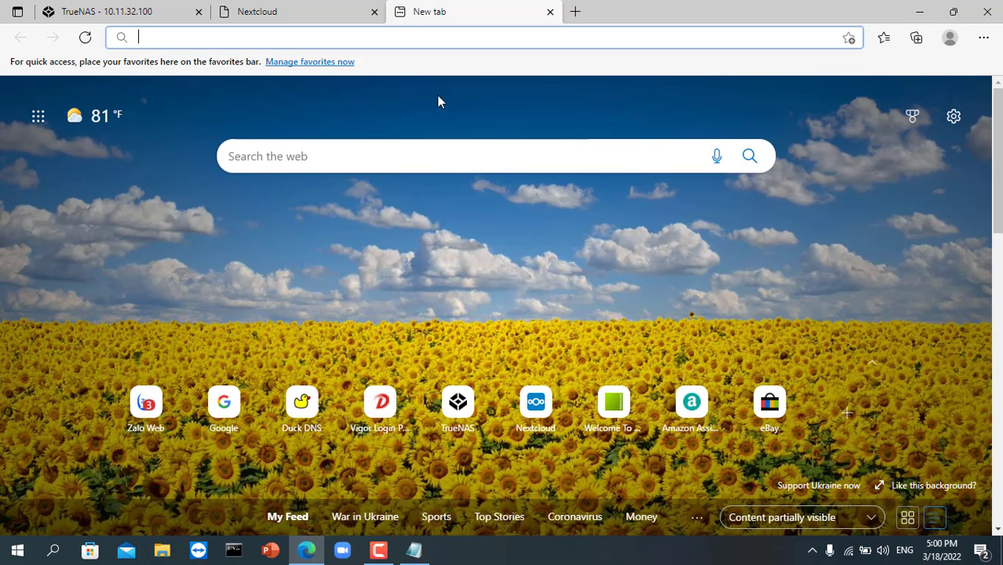
In Vigor's LAN > Bind IP to MAC, bind 10.11.32.106 to 52:3e:aa:ba:b5:82 and apply with mode Enable.
left_click(383, 410)
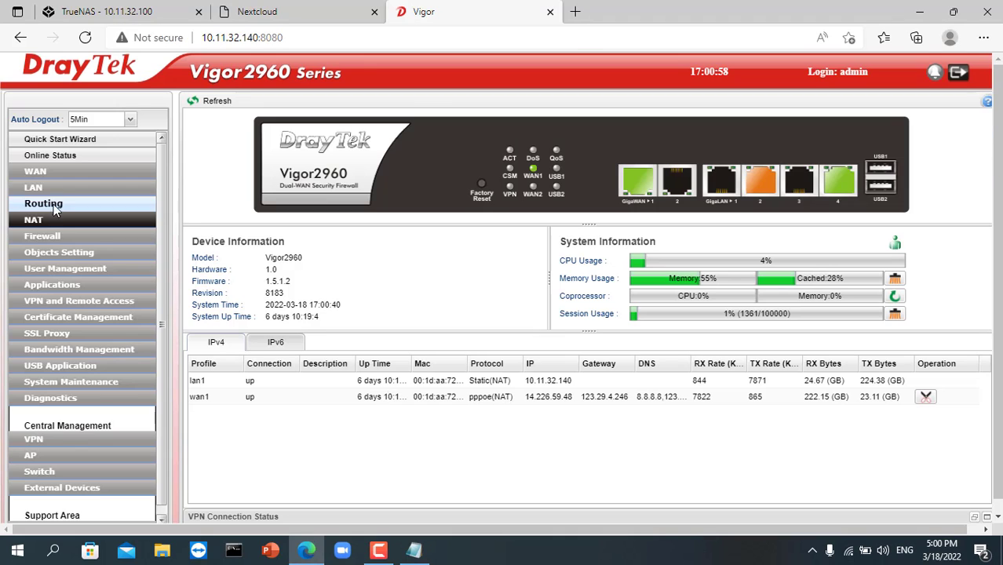
left_click(46, 191)
left_click(81, 251)
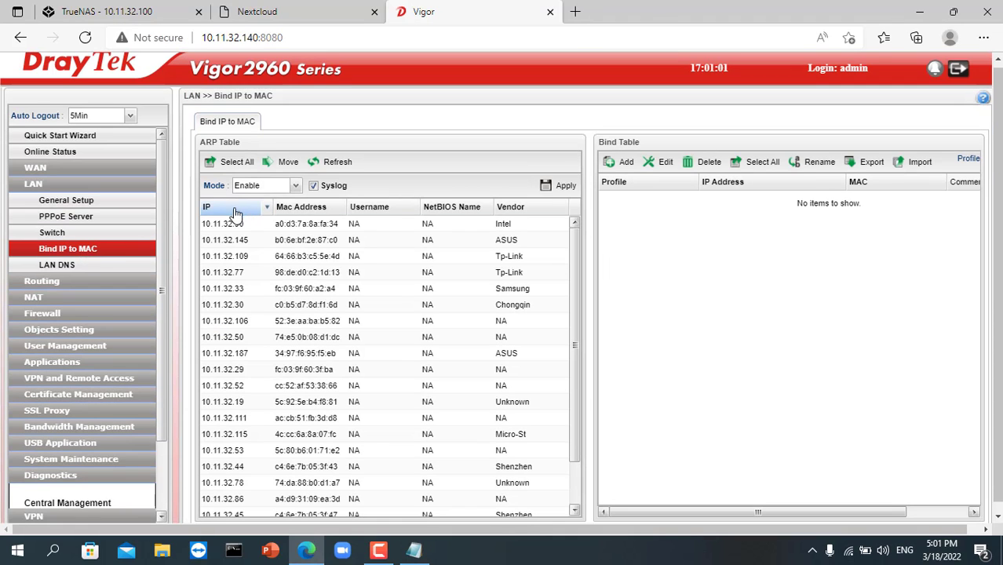
left_click(234, 210)
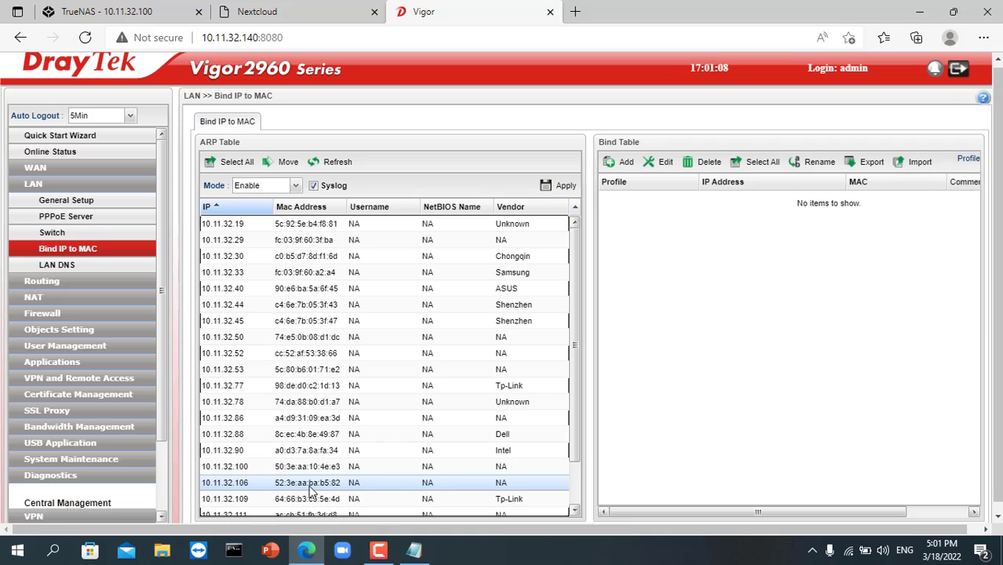
left_click(284, 161)
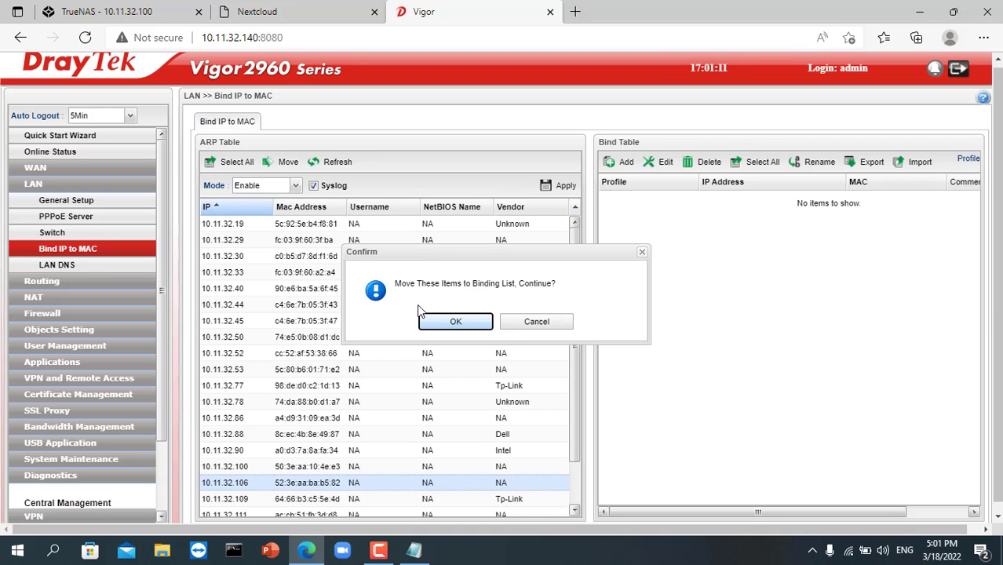
left_click(438, 324)
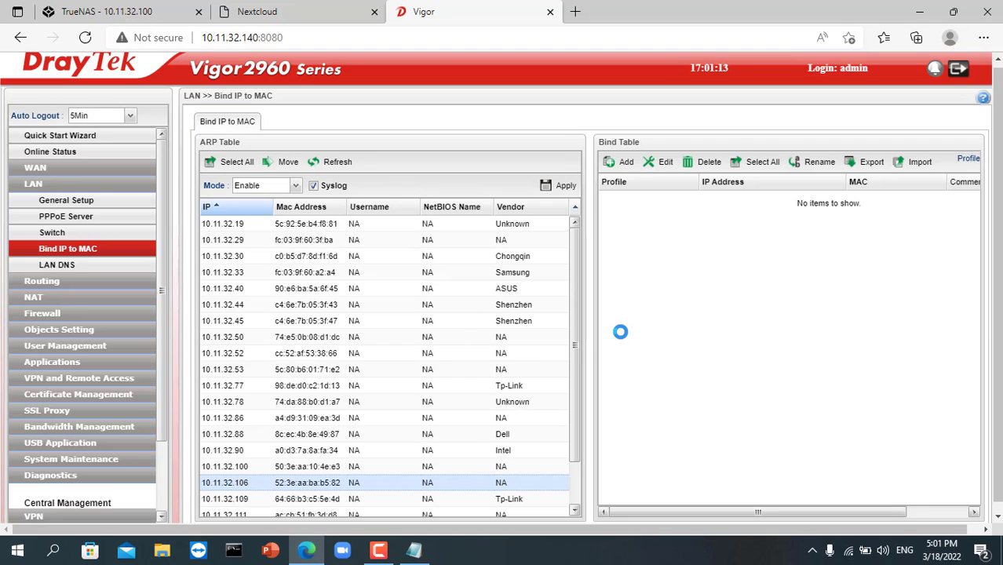
left_click(670, 202)
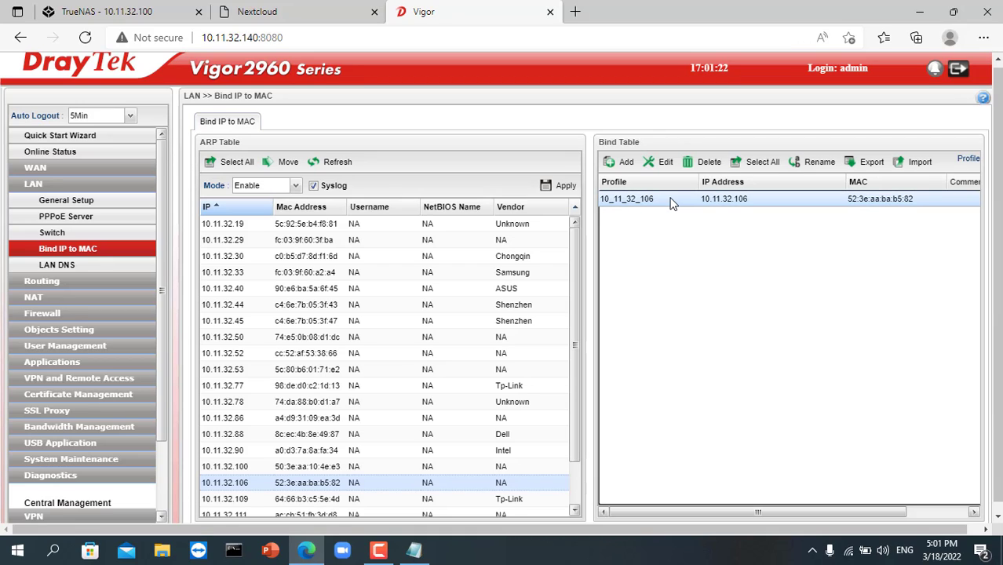
left_click(267, 186)
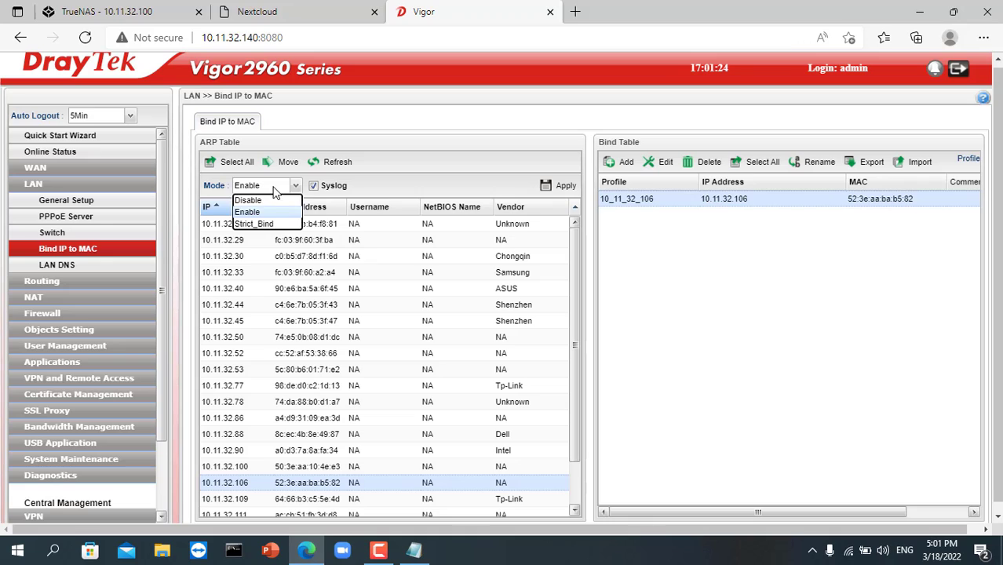
left_click(261, 213)
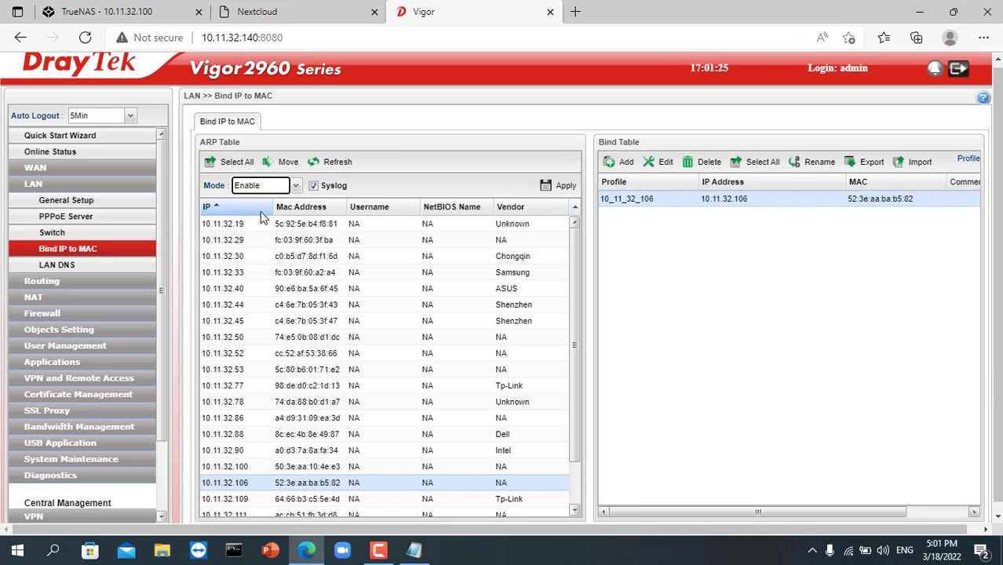
left_click(552, 192)
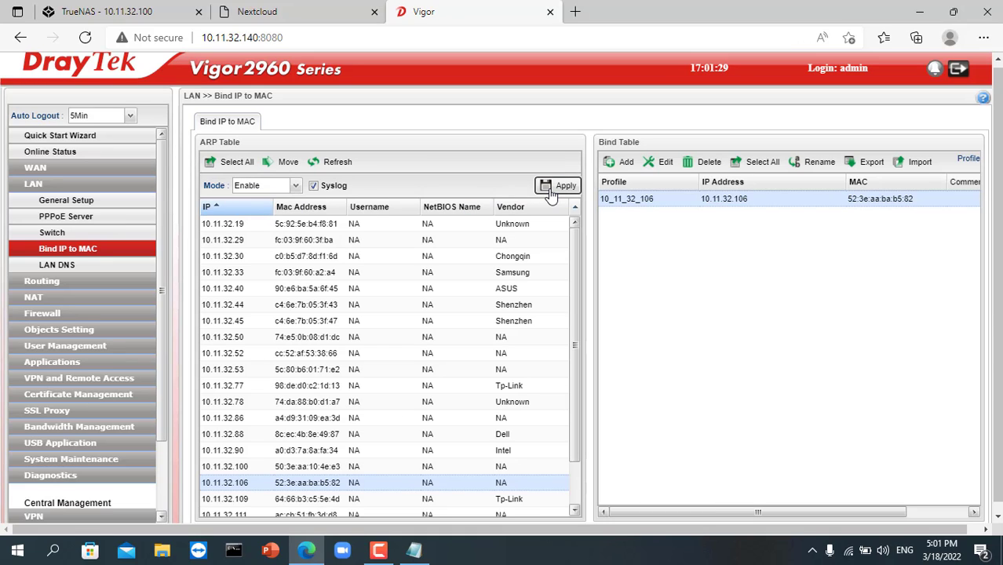
Close the router tab and log into Nextcloud as ncadmin.
left_click(550, 12)
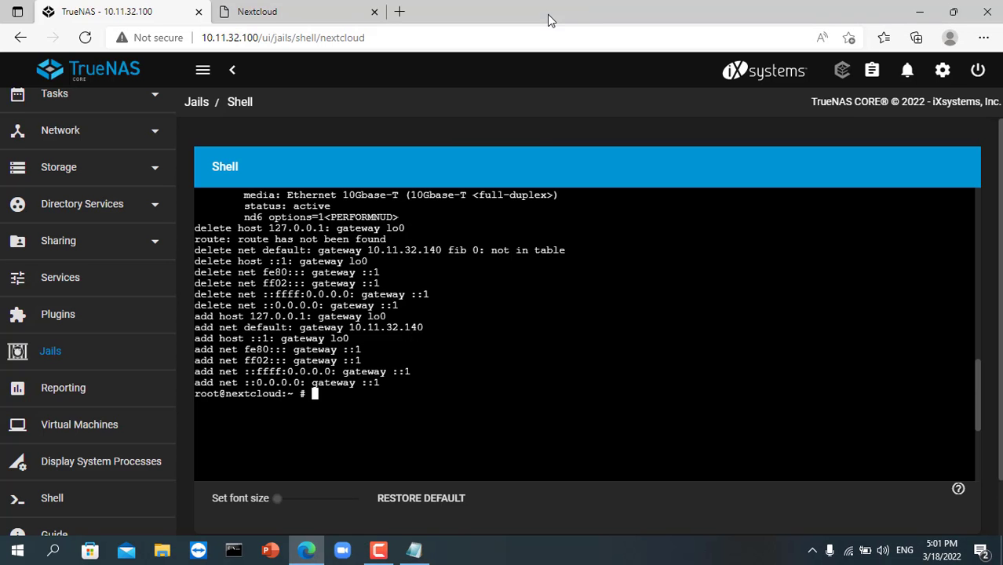
left_click(330, 16)
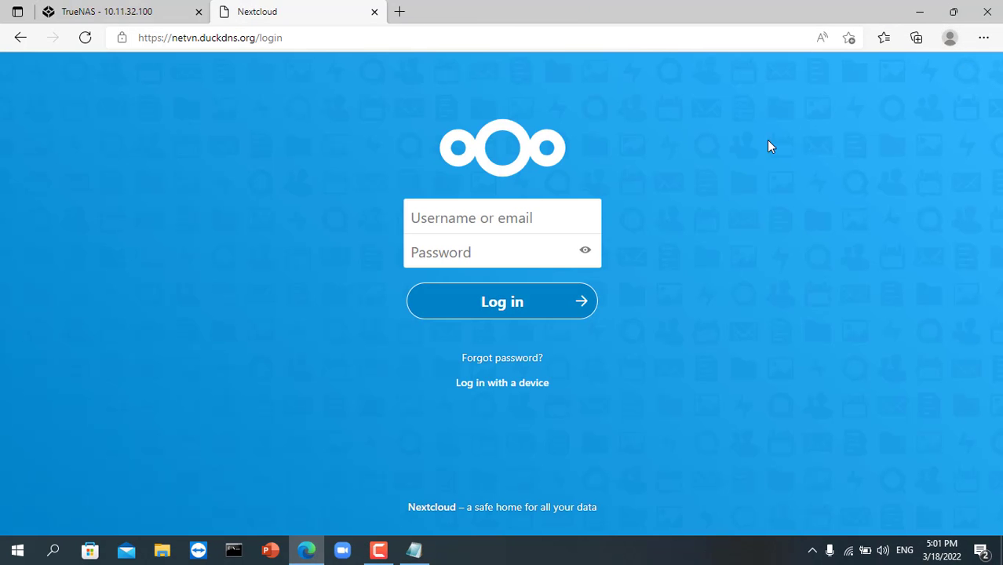
type("ncadmin")
key("Tab")
key("Return")
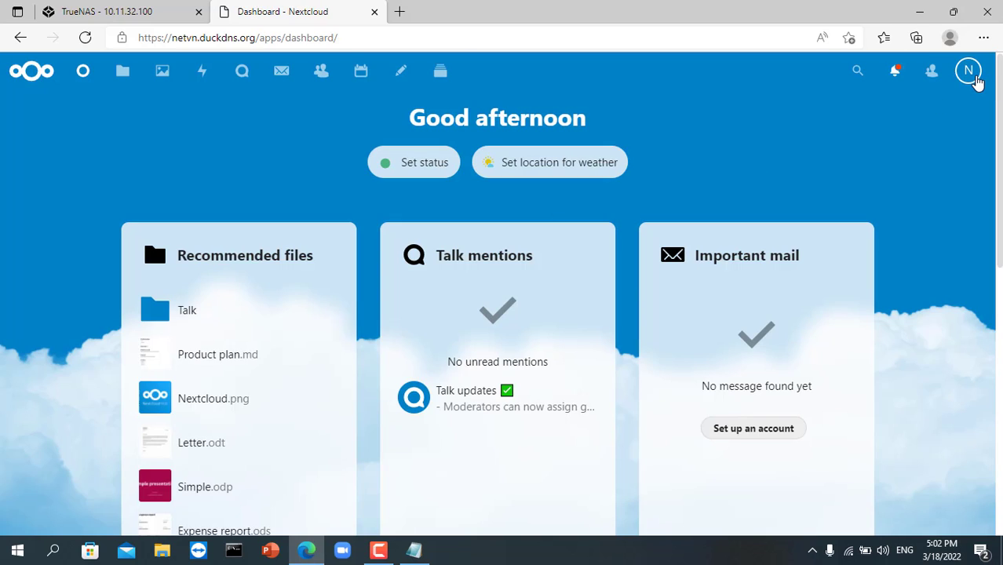
Go to the Mobile & desktop page in Nextcloud's personal settings.
left_click(968, 70)
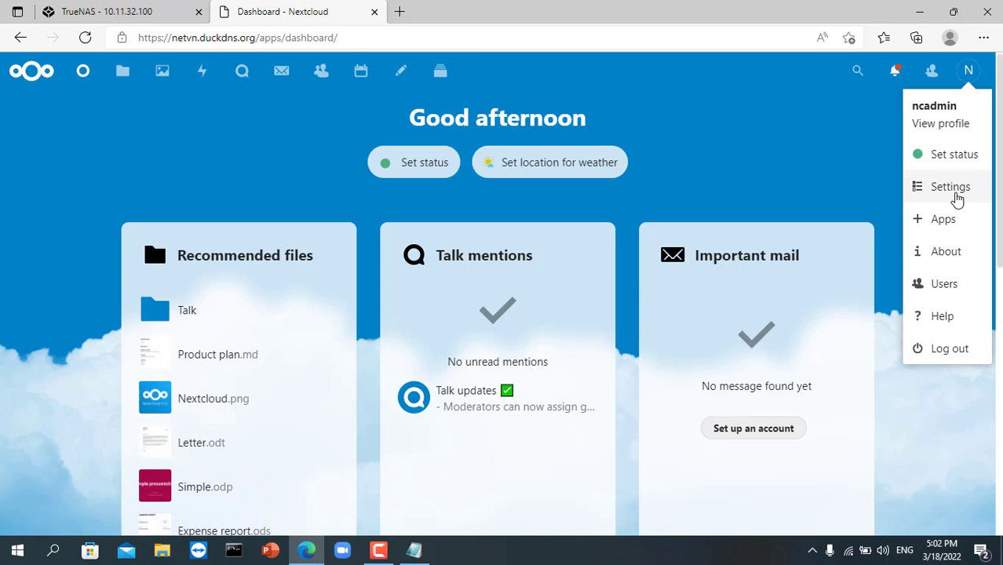
left_click(952, 188)
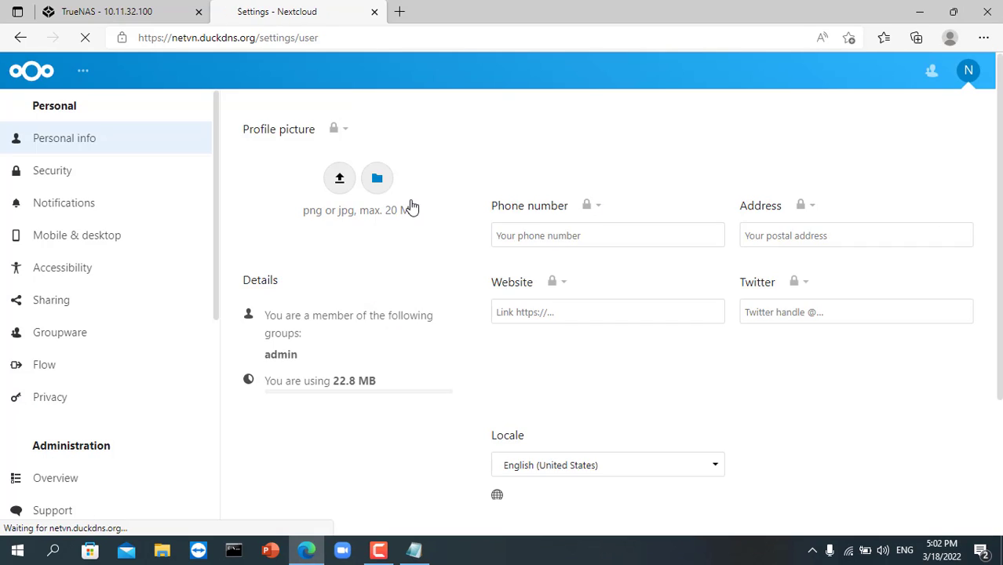
left_click(112, 243)
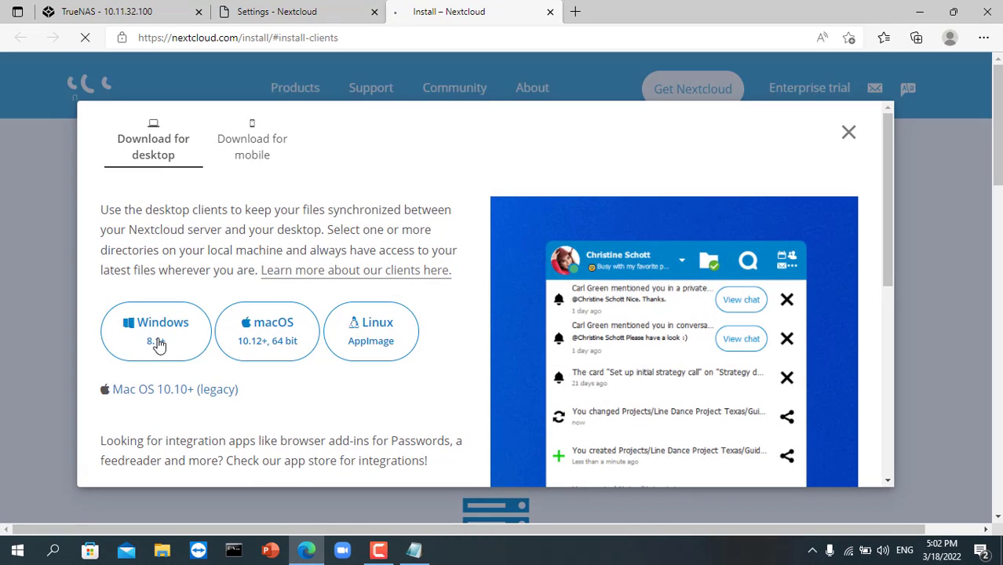
Download Nextcloud-3.4.3-x64.msi for Windows and open it to start the setup wizard.
left_click(158, 344)
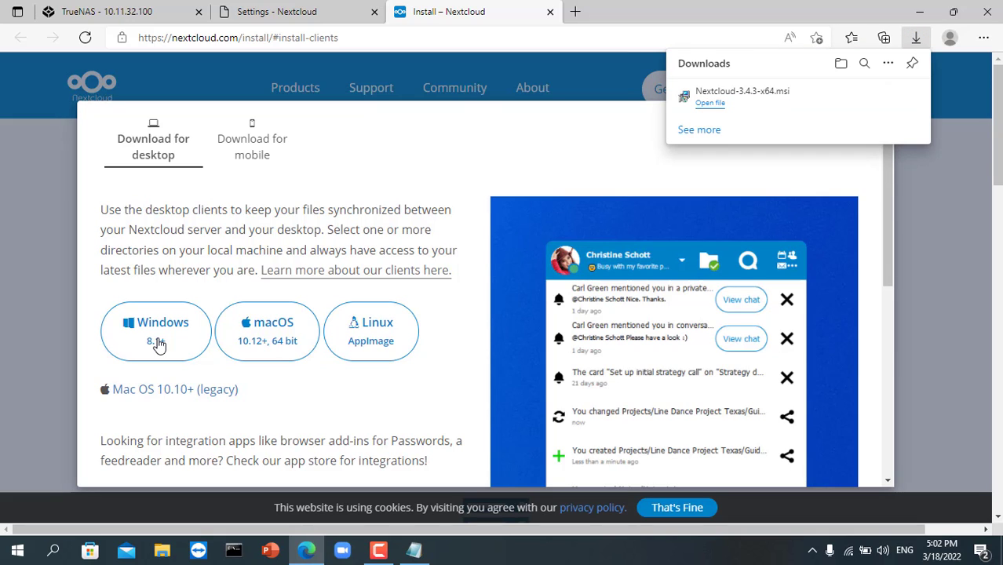
left_click(718, 105)
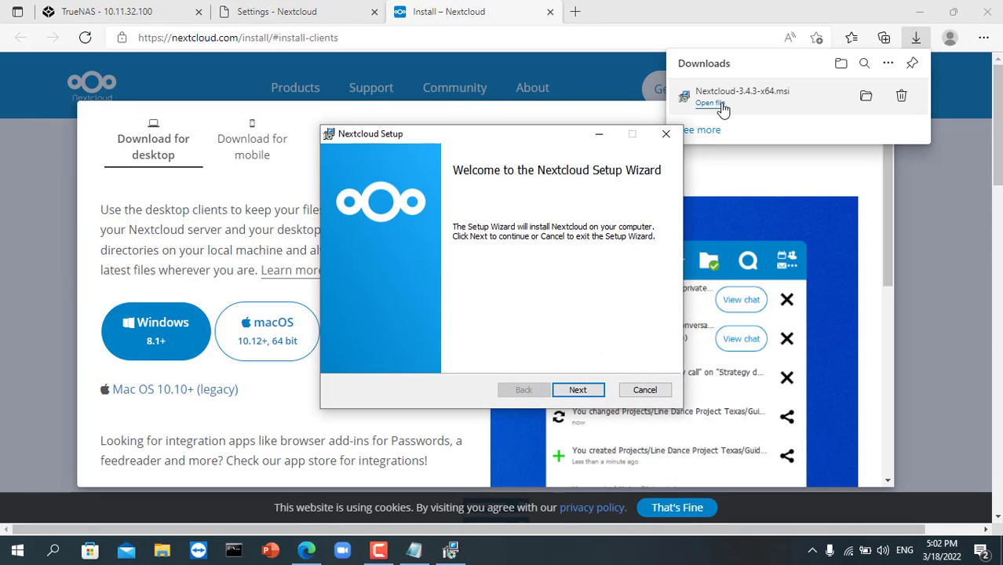
left_click(918, 12)
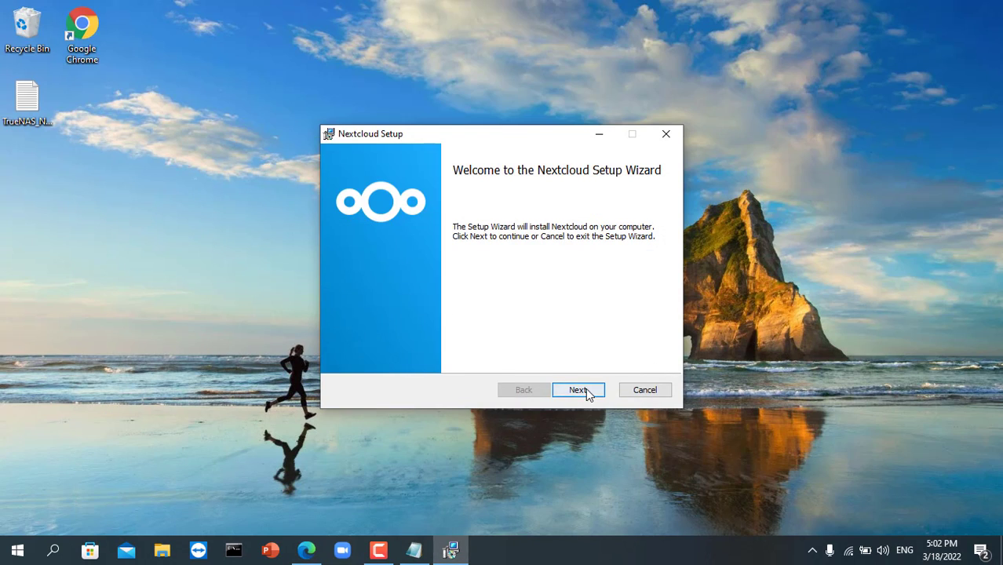
left_click(577, 389)
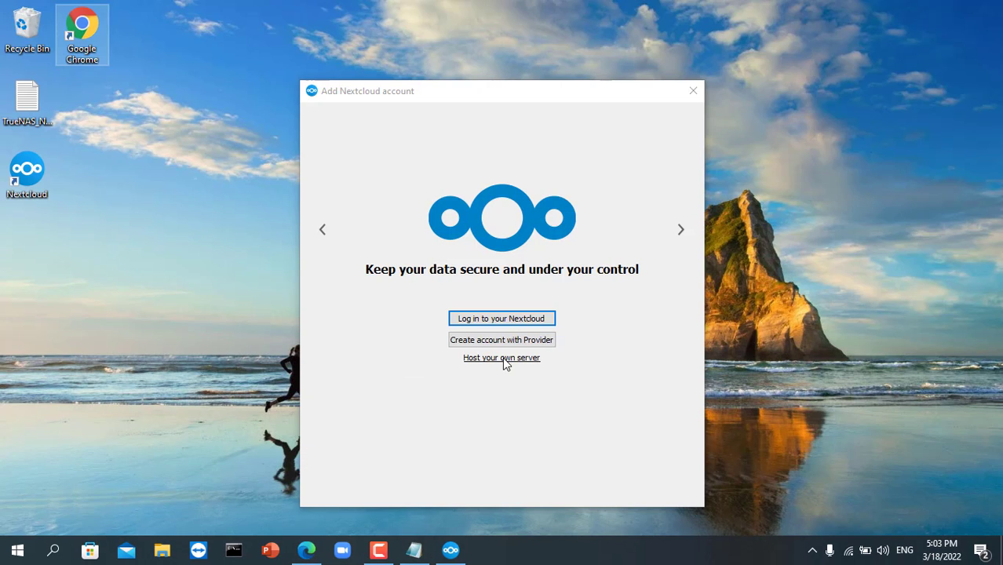
left_click(515, 320)
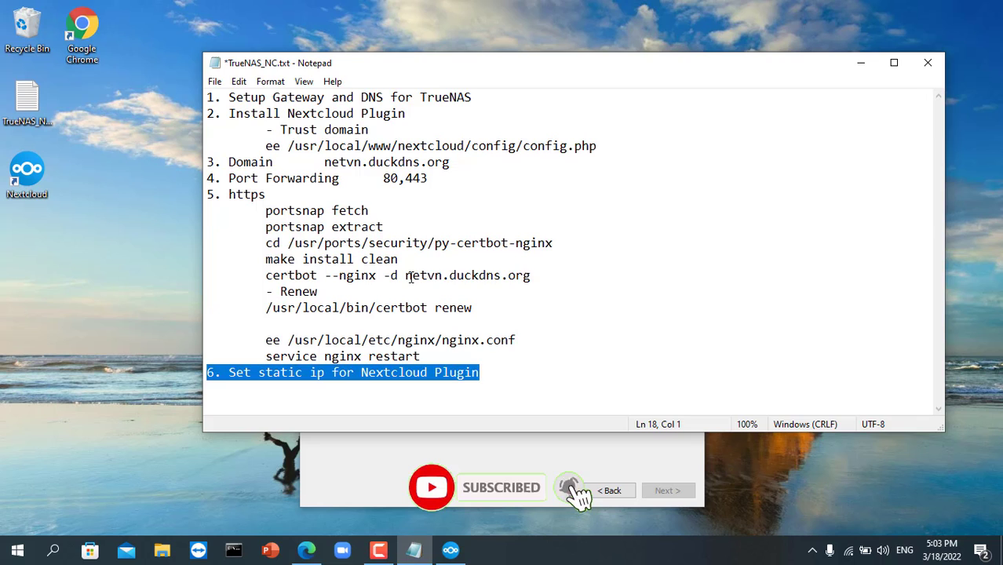
left_click_drag(405, 276, 557, 280)
key("ctrl+c")
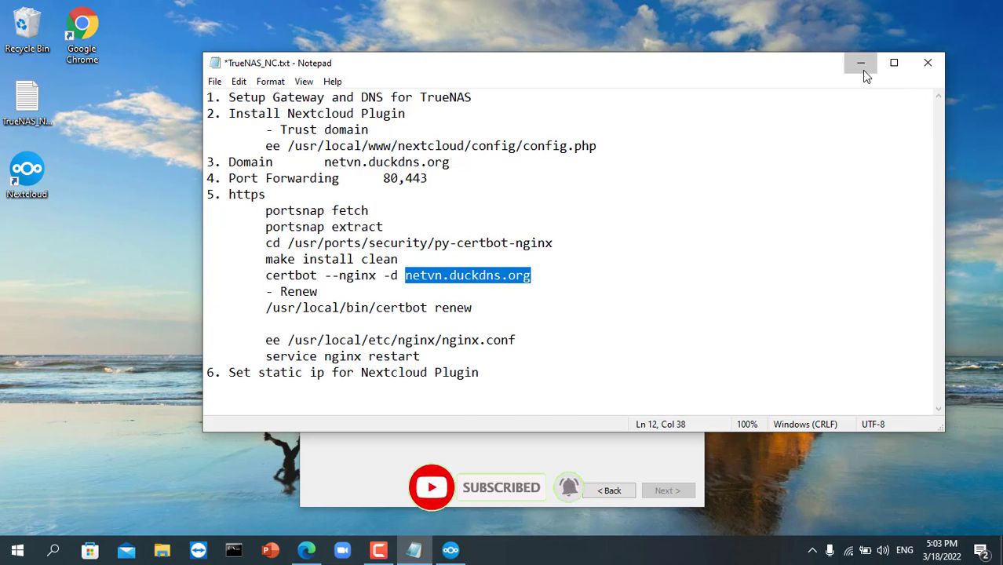
left_click(860, 66)
type("https://")
key("ctrl+v")
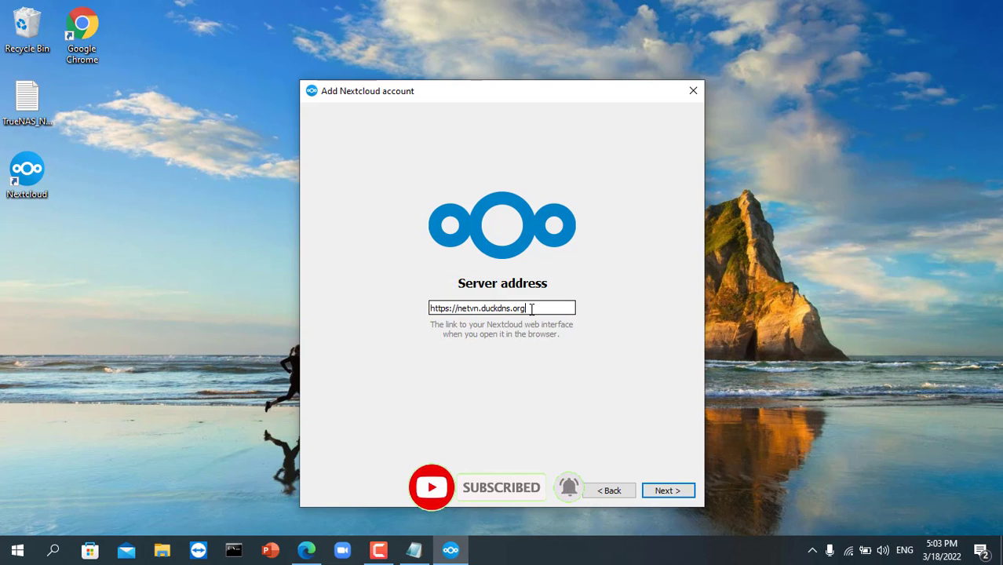
left_click(667, 491)
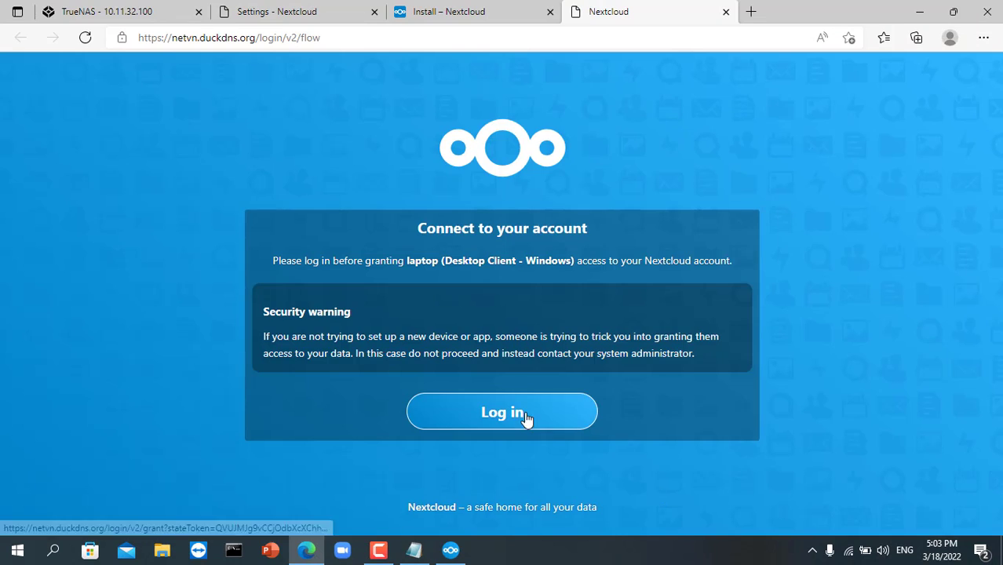
Log in and grant the desktop client access in the browser, then connect with default folder settings.
left_click(526, 416)
left_click(504, 338)
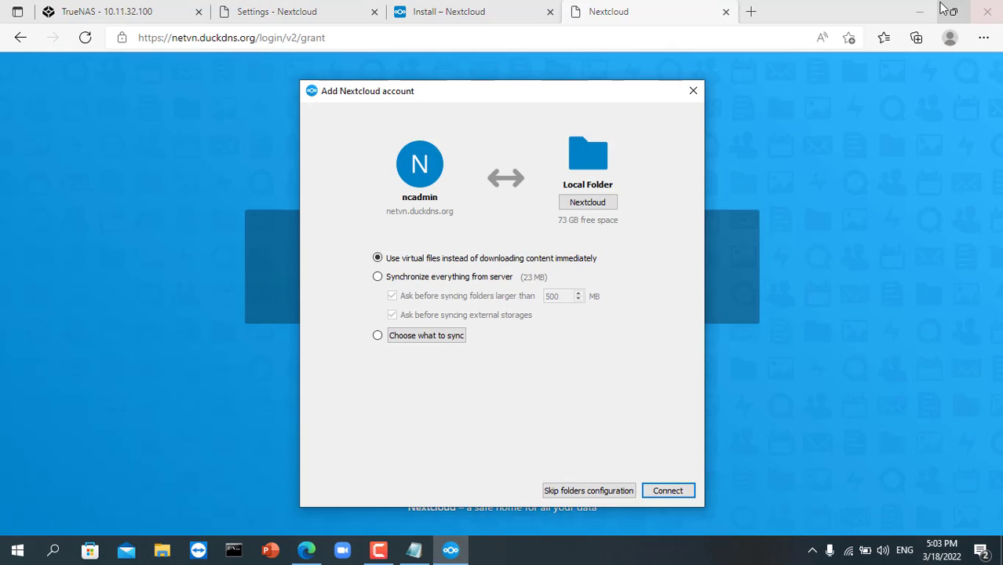
left_click(986, 11)
left_click(666, 492)
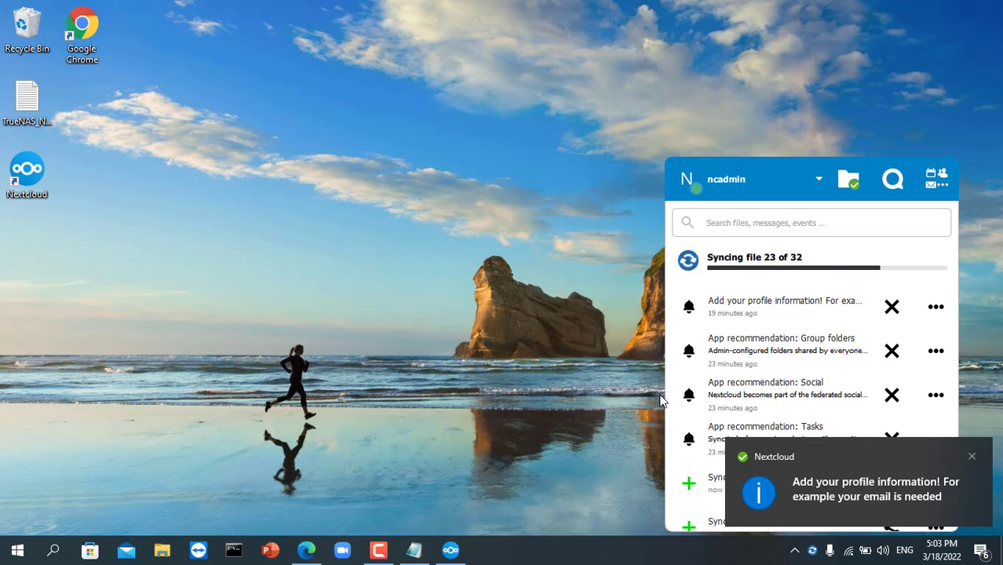
Close the sync status panel and pin the Nextcloud icon to the visible tray.
left_click(971, 456)
left_click(812, 549)
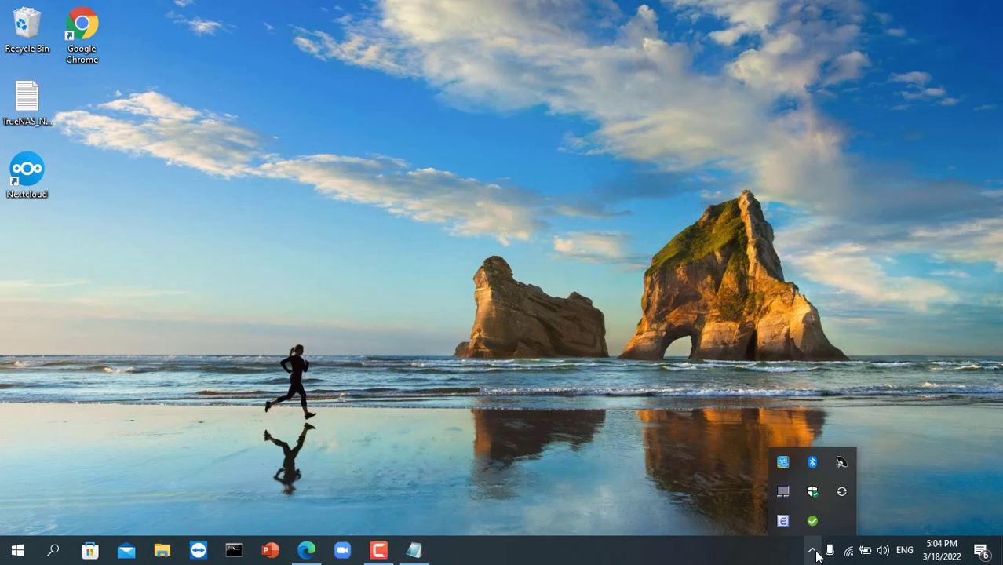
left_click_drag(810, 520, 820, 549)
Open the Nextcloud folder in File Explorer and move TrueNAS_NC.txt into it.
left_click(162, 550)
double_click(601, 14)
left_click(23, 236)
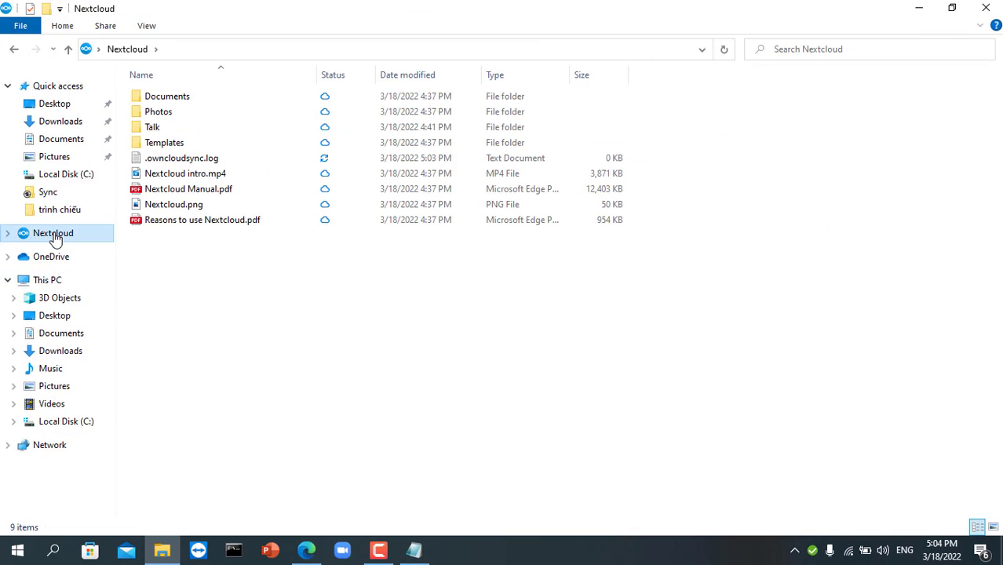
left_click(952, 11)
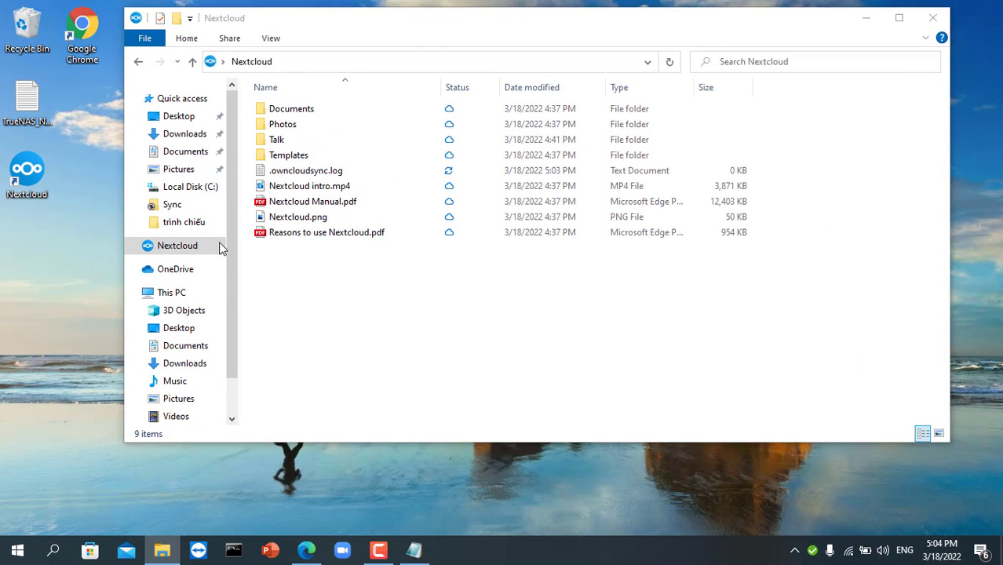
key("ctrl+v")
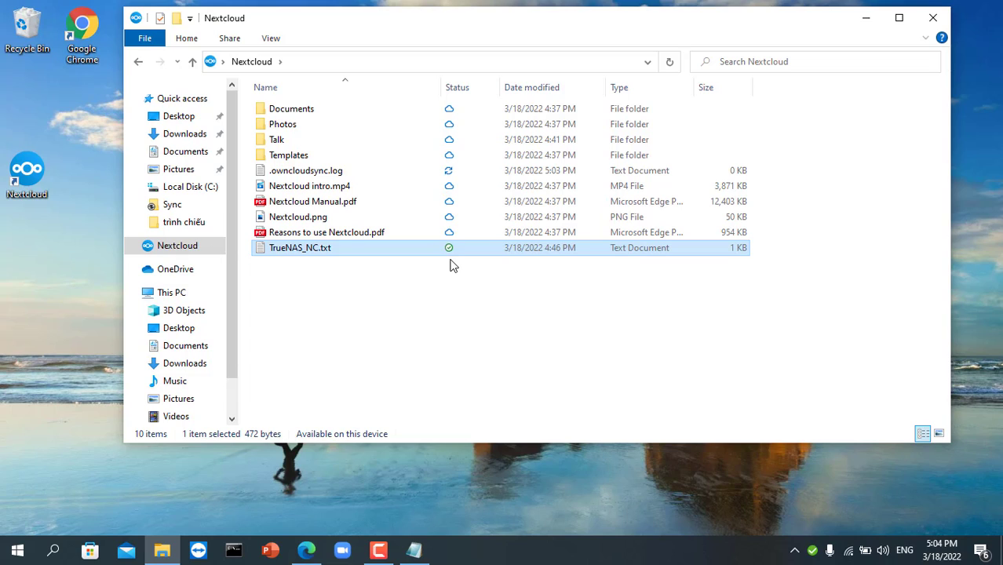
left_click(470, 312)
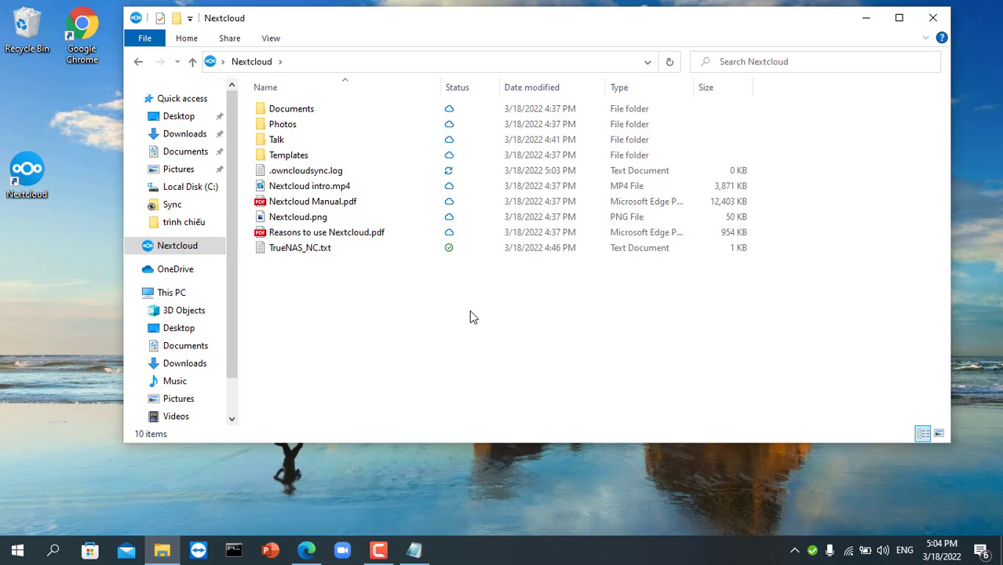